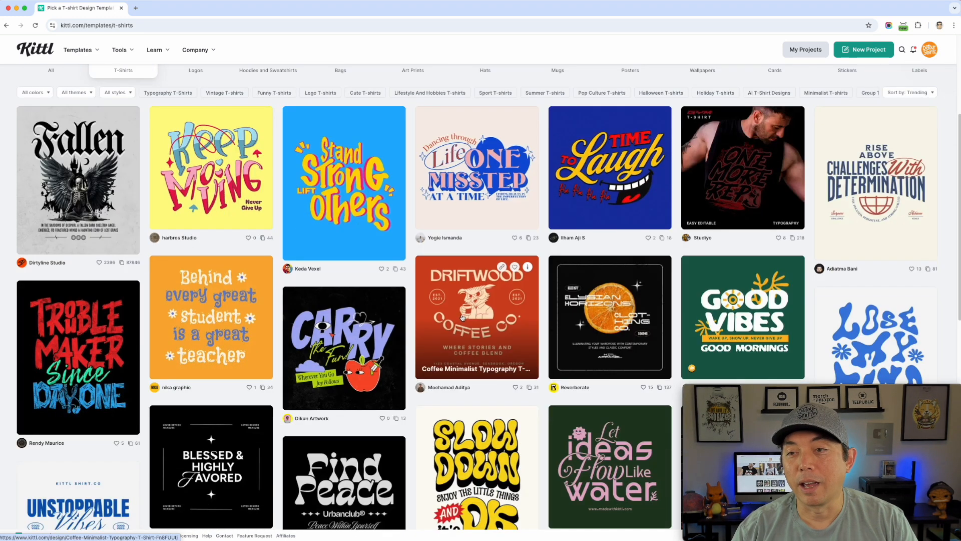
- Browse the trending T-shirt design templates for inspiration
scroll(463, 317, "down", 3)
scroll(481, 321, "down", 1)
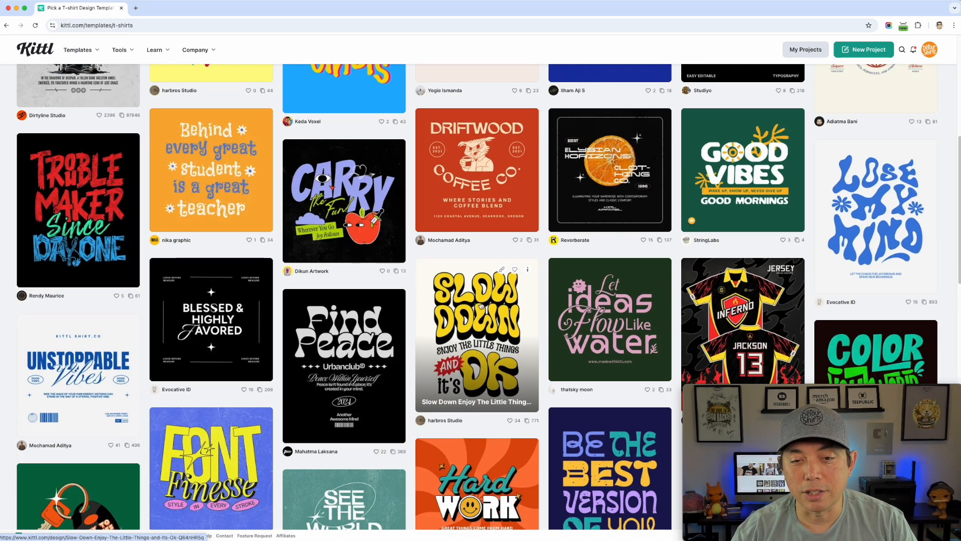
scroll(482, 321, "down", 5)
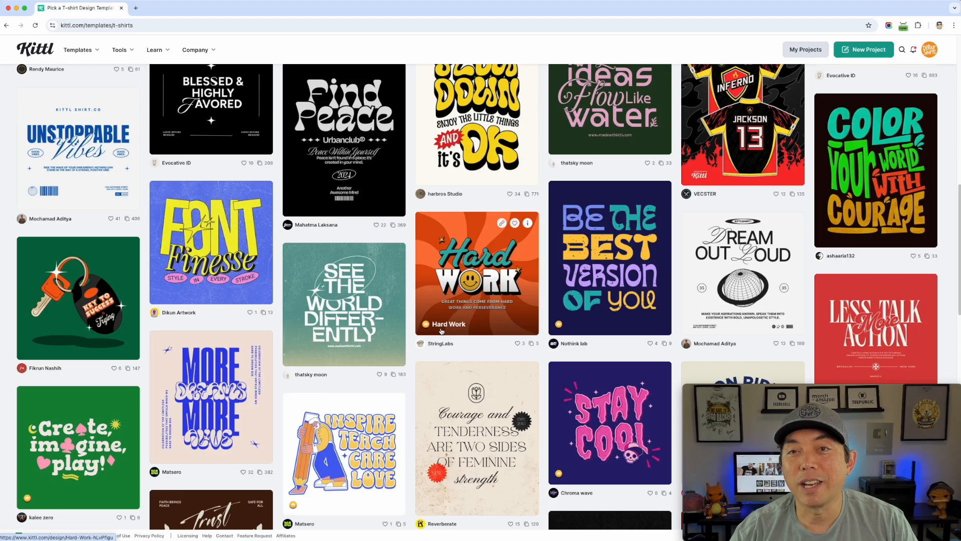
scroll(483, 317, "down", 13)
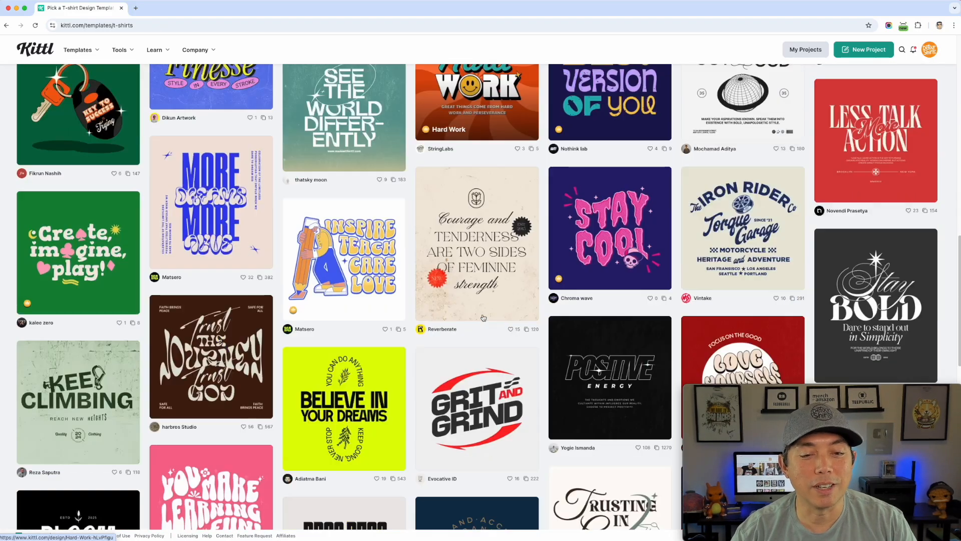
scroll(542, 358, "down", 11)
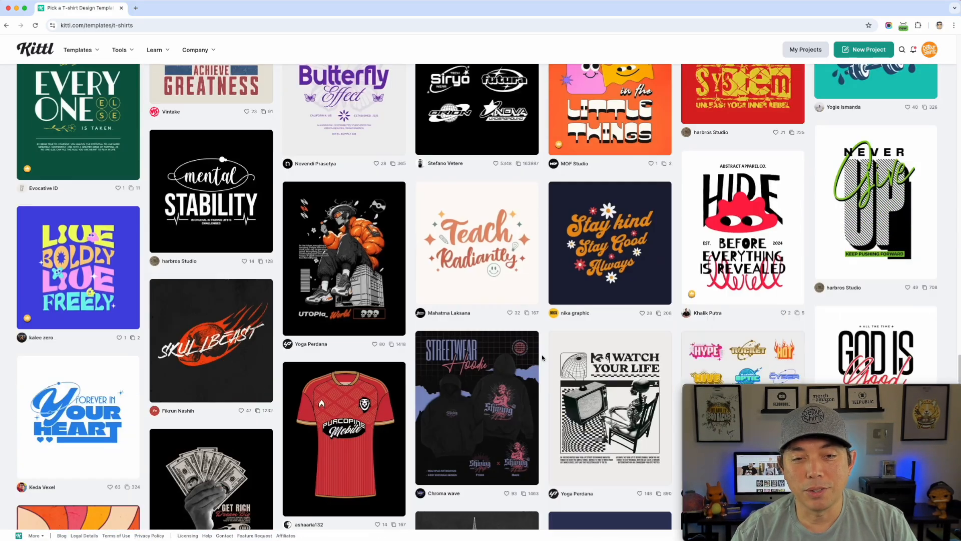
scroll(542, 358, "up", 10)
scroll(542, 357, "up", 20)
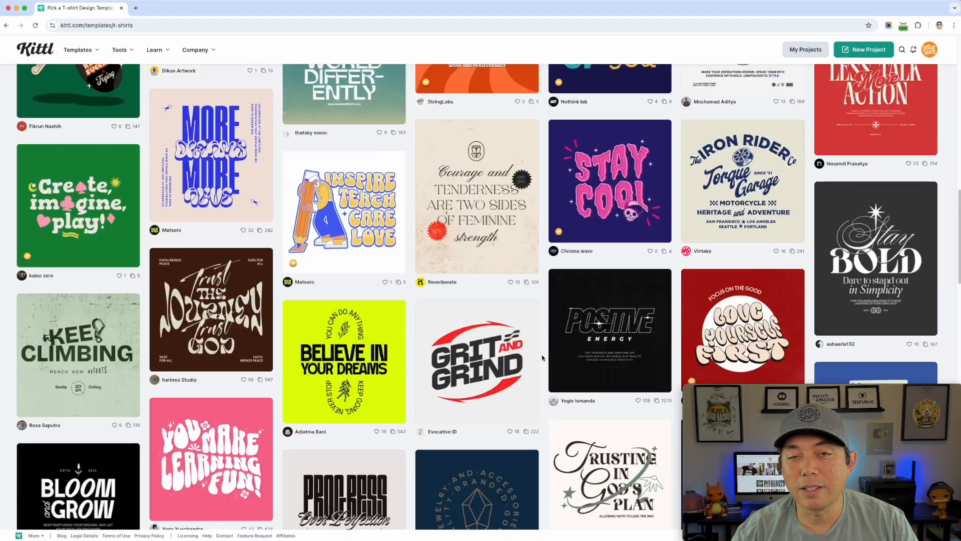
scroll(543, 358, "up", 5)
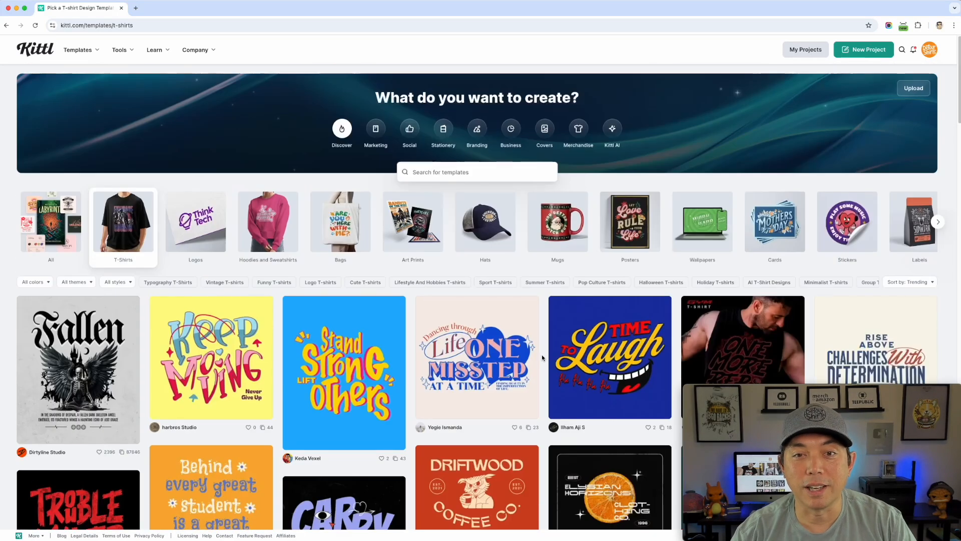
- Search the T-shirt templates for "calling" and look through the matching designs
left_click(459, 171)
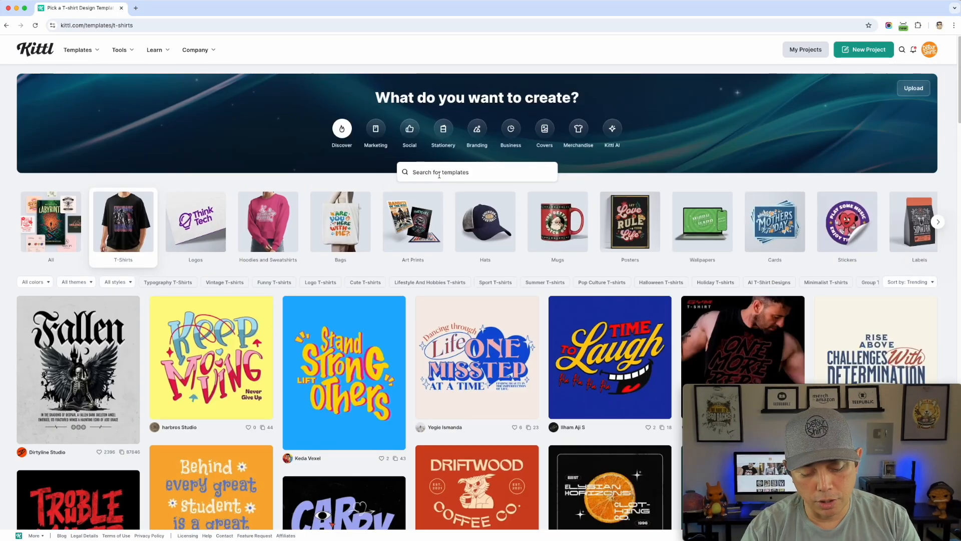
type("calling")
key("Return")
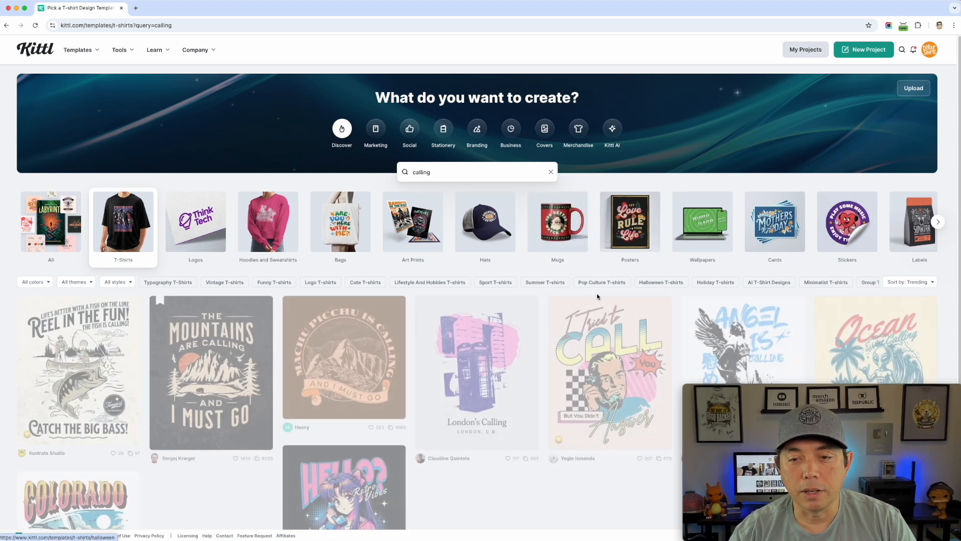
scroll(585, 294, "down", 2)
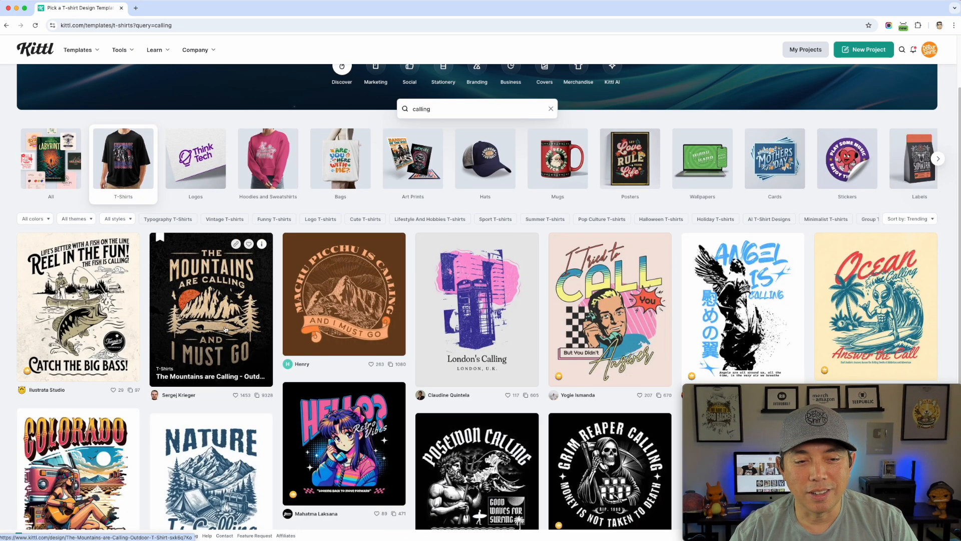
scroll(253, 335, "down", 2)
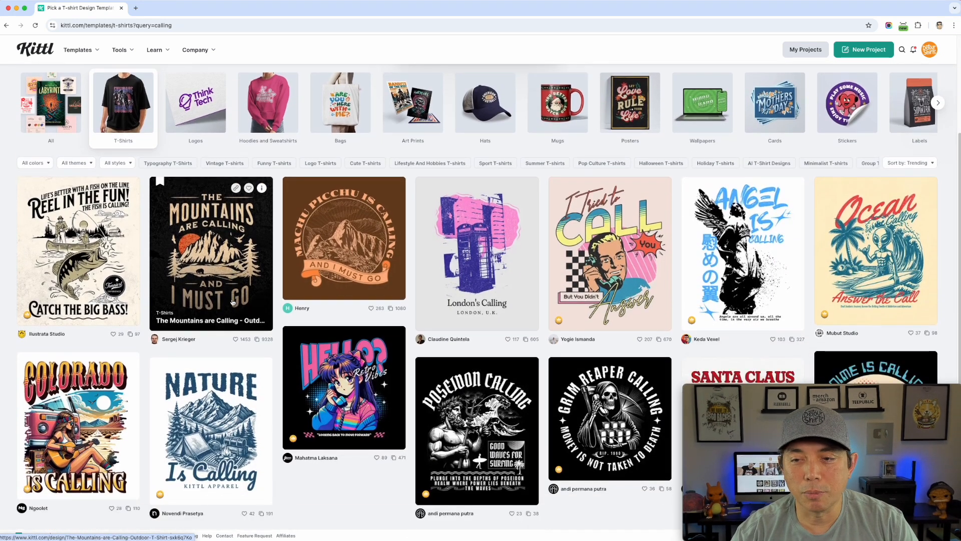
scroll(559, 292, "up", 1)
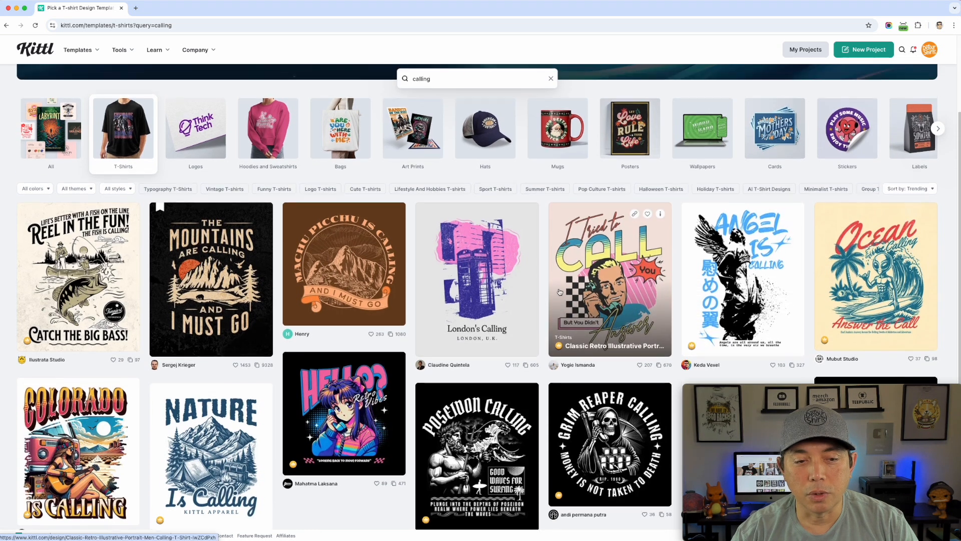
scroll(560, 292, "down", 1)
scroll(560, 291, "up", 5)
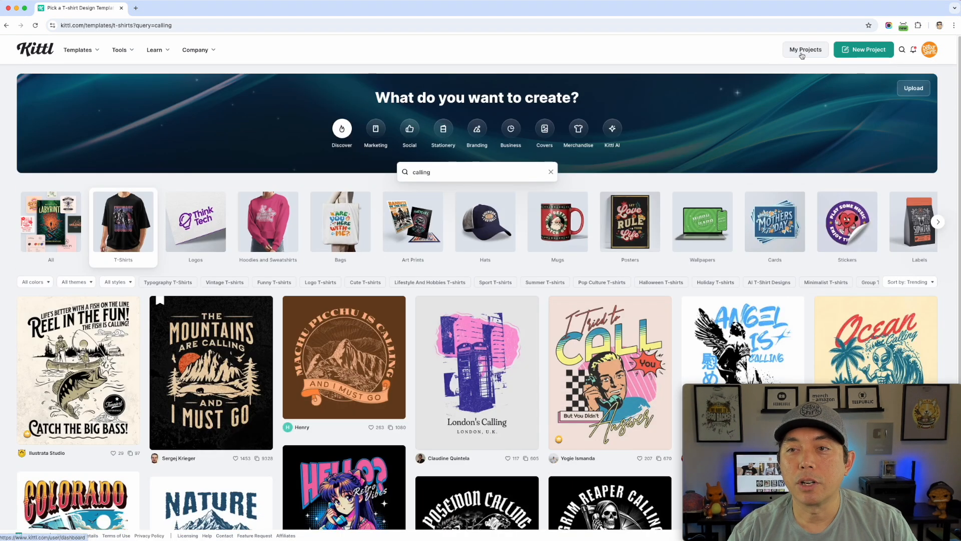
- Create a new project with the Merch by Amazon T-shirt preset, 4500 × 5400 px
left_click(863, 50)
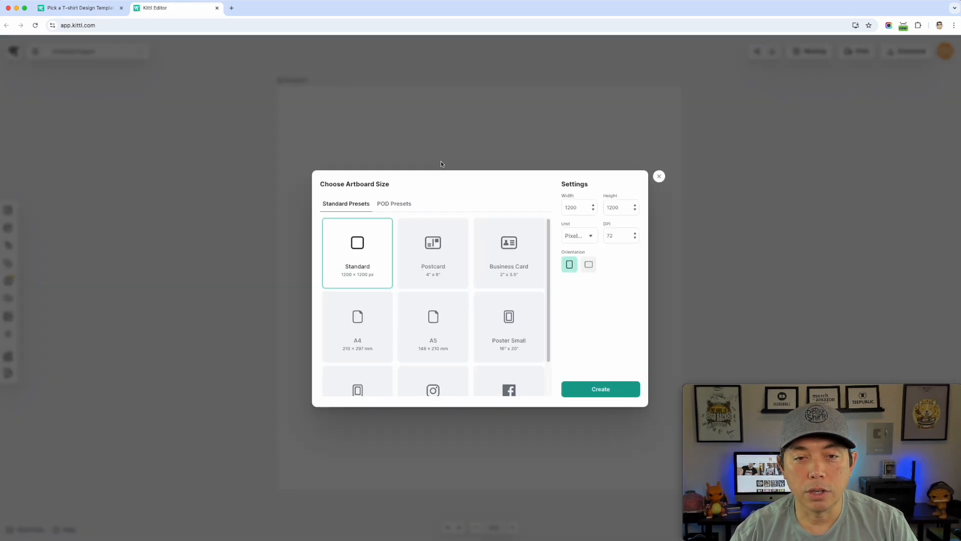
left_click(394, 203)
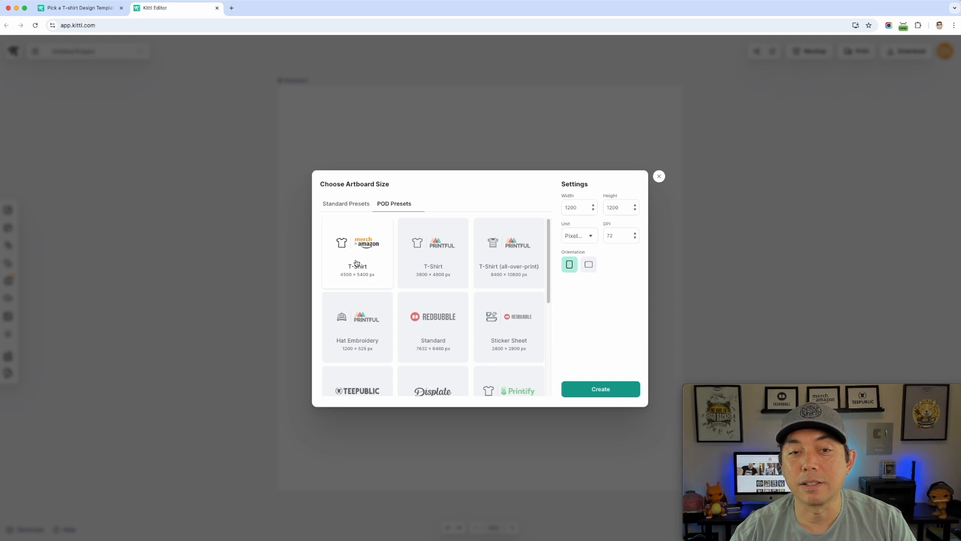
left_click(353, 265)
left_click(601, 389)
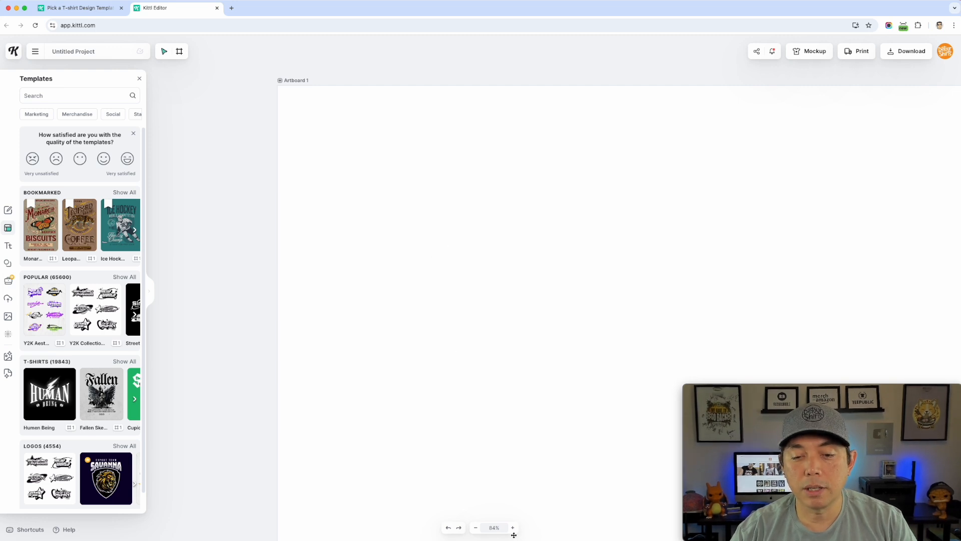
- Zoom out and pan the canvas until the whole blank artboard fits in view
left_click(476, 527)
left_click(475, 528)
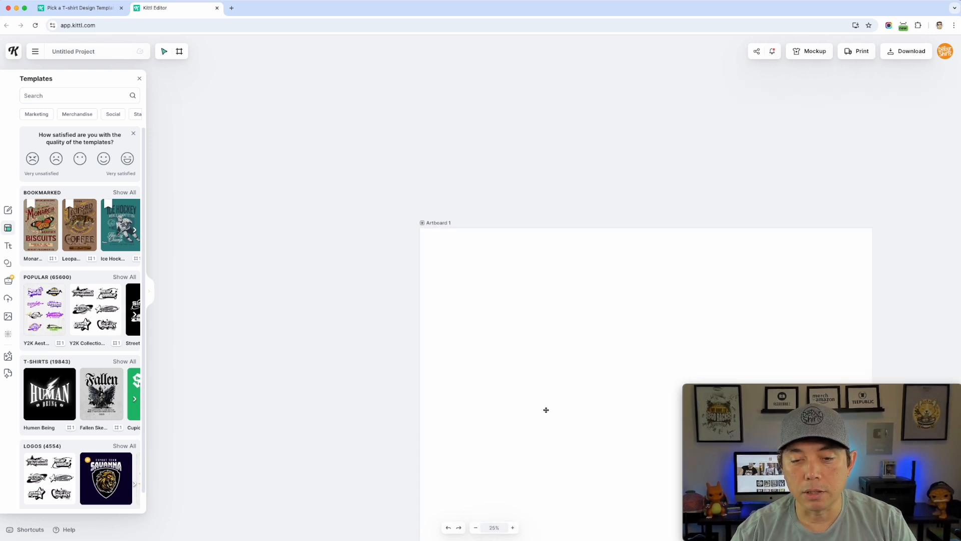
left_click_drag(546, 340, 363, 193)
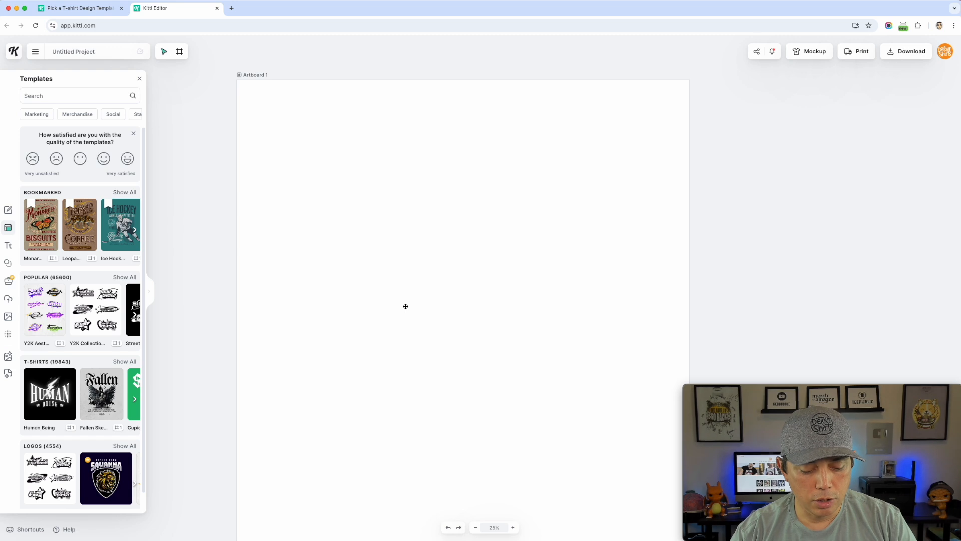
scroll(406, 321, "down", 1)
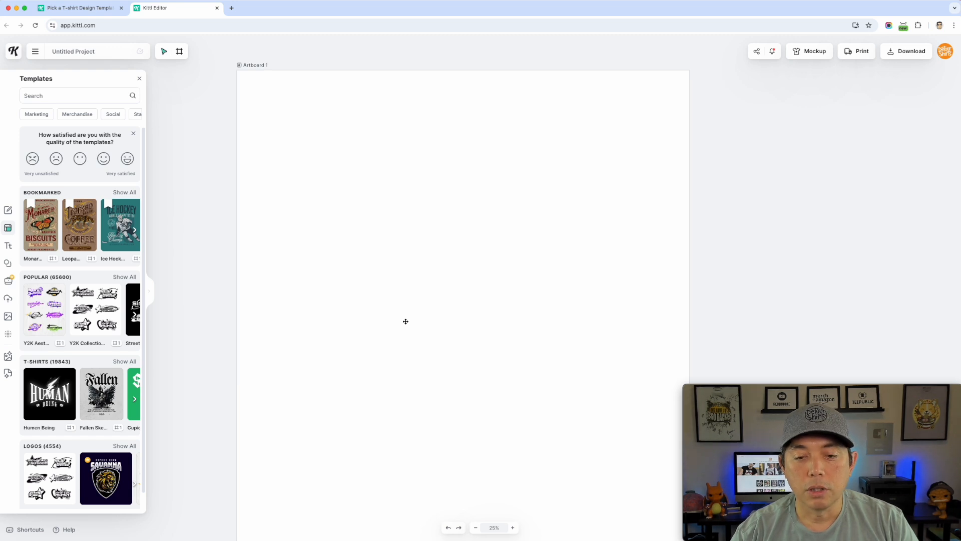
scroll(406, 321, "down", 2)
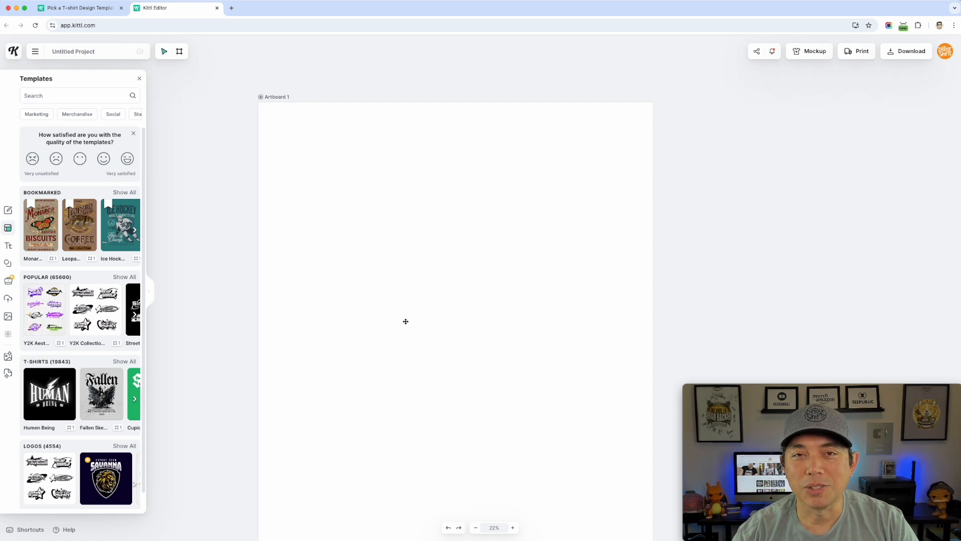
scroll(405, 321, "down", 2)
scroll(405, 320, "up", 2)
scroll(405, 321, "down", 2)
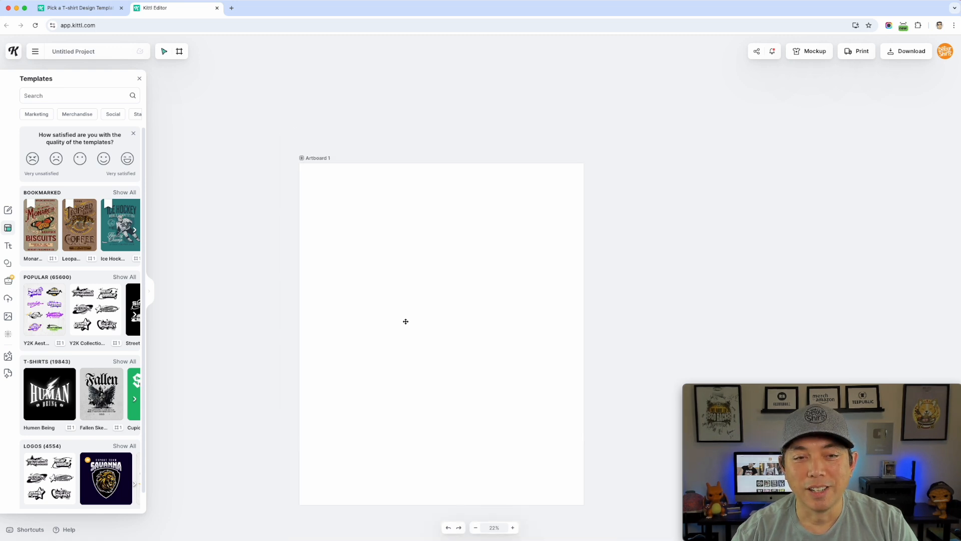
scroll(406, 321, "up", 1)
scroll(406, 321, "down", 1)
scroll(406, 321, "up", 2)
scroll(406, 321, "down", 1)
scroll(405, 320, "down", 1)
scroll(405, 321, "up", 1)
scroll(405, 321, "down", 1)
scroll(406, 321, "up", 1)
left_click_drag(388, 284, 369, 238)
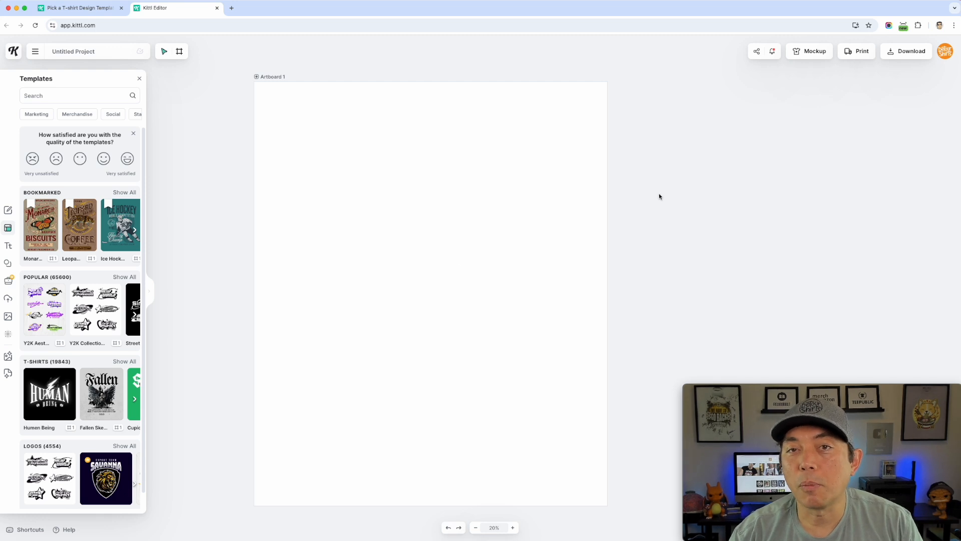
- Change the artboard's background color to solid black, 000000
left_click(274, 110)
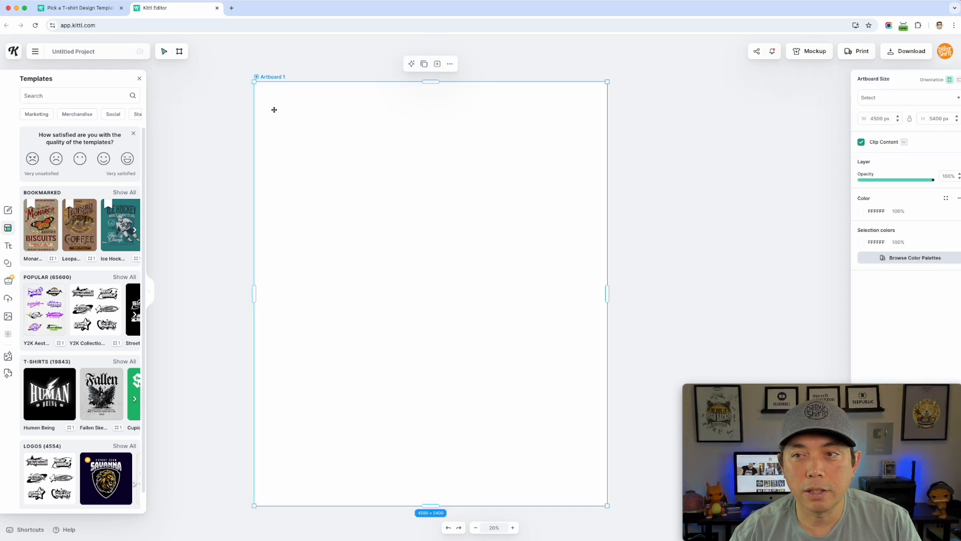
left_click(853, 212)
left_click_drag(774, 259, 725, 330)
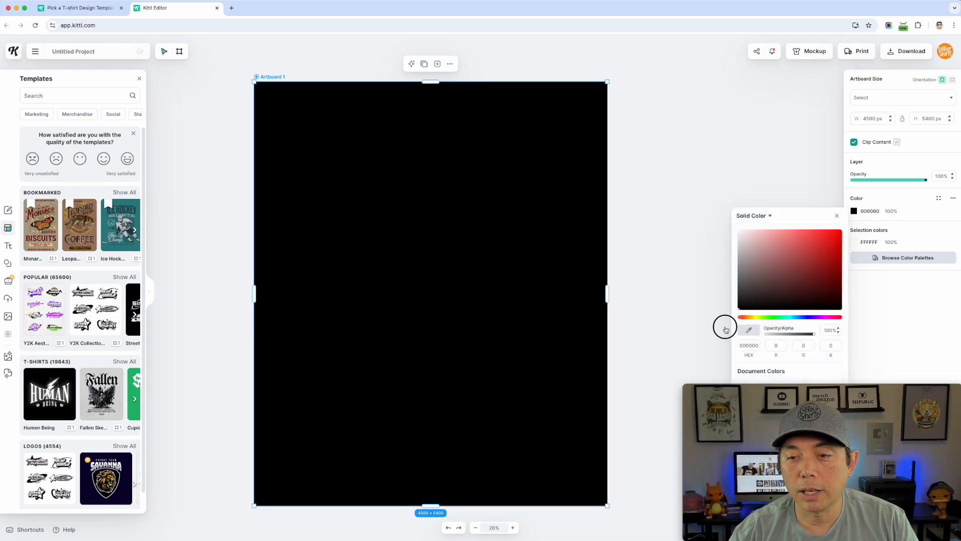
left_click(686, 212)
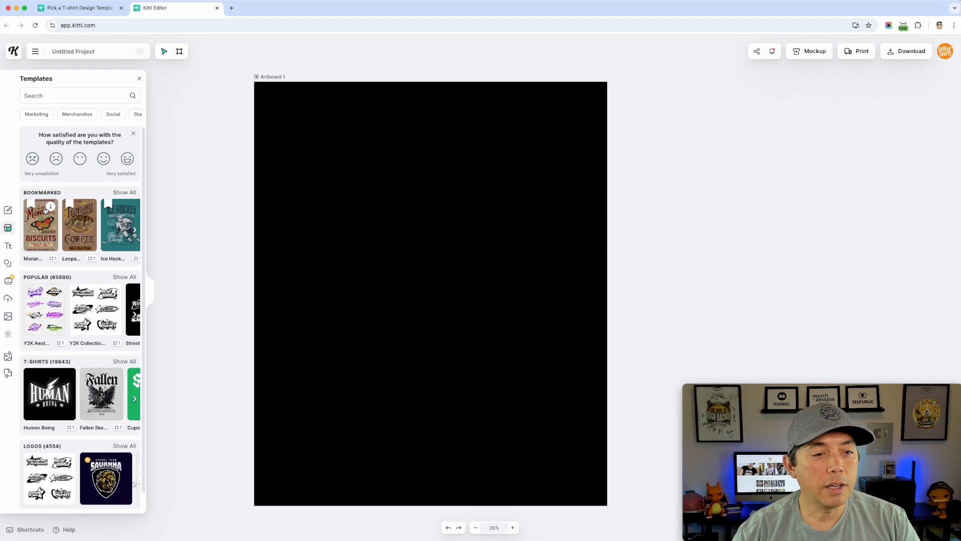
- Search the elements library for "call" and add the white handset on a green circle to the artboard
left_click(49, 96)
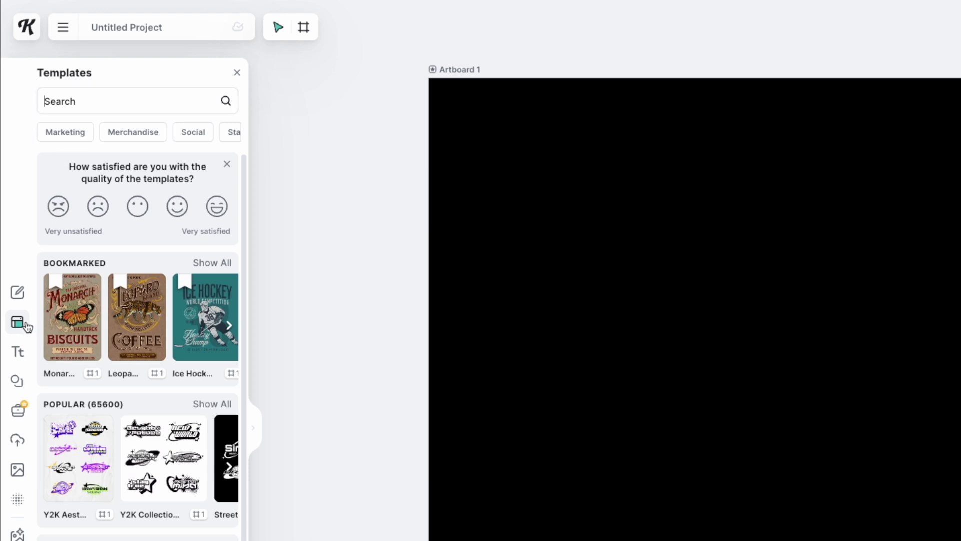
left_click(17, 384)
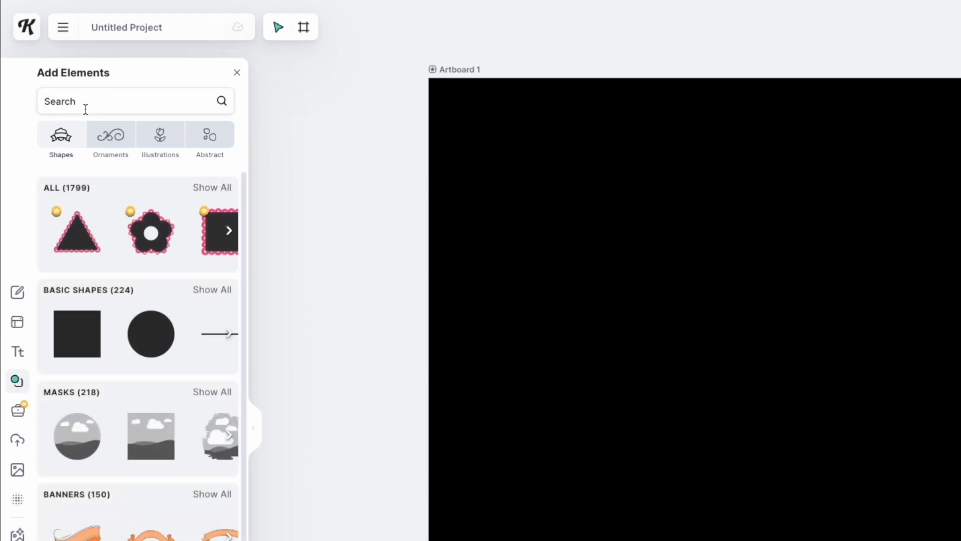
type("calli")
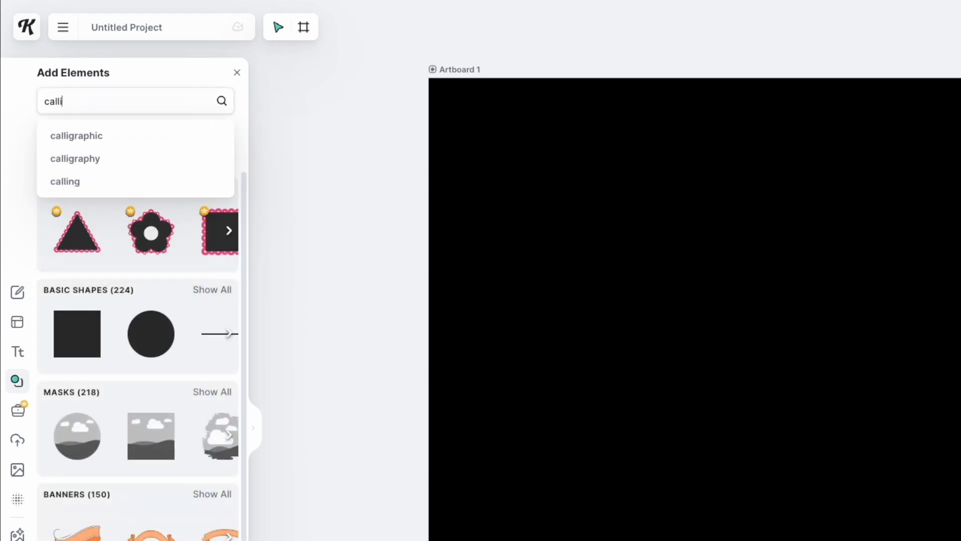
key("BackSpace")
key("Return")
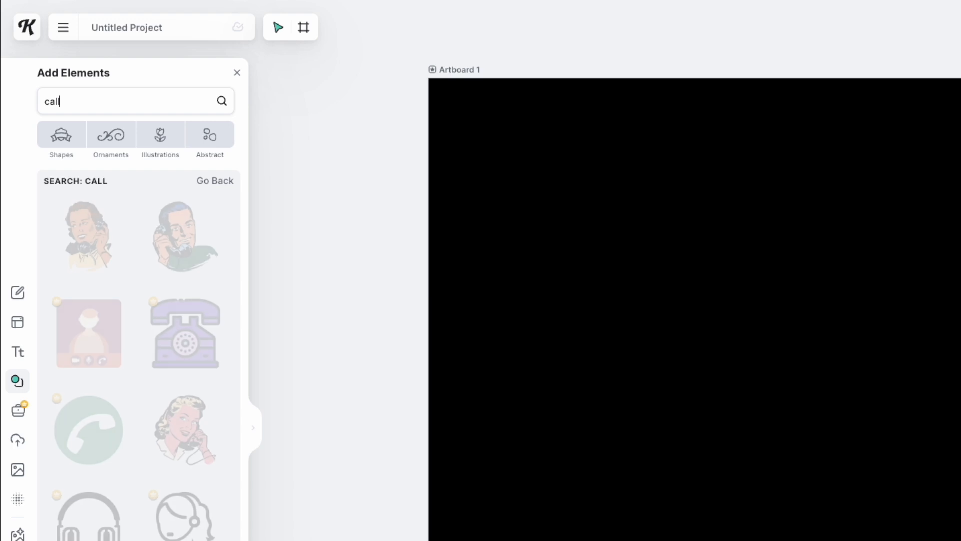
left_click(110, 422)
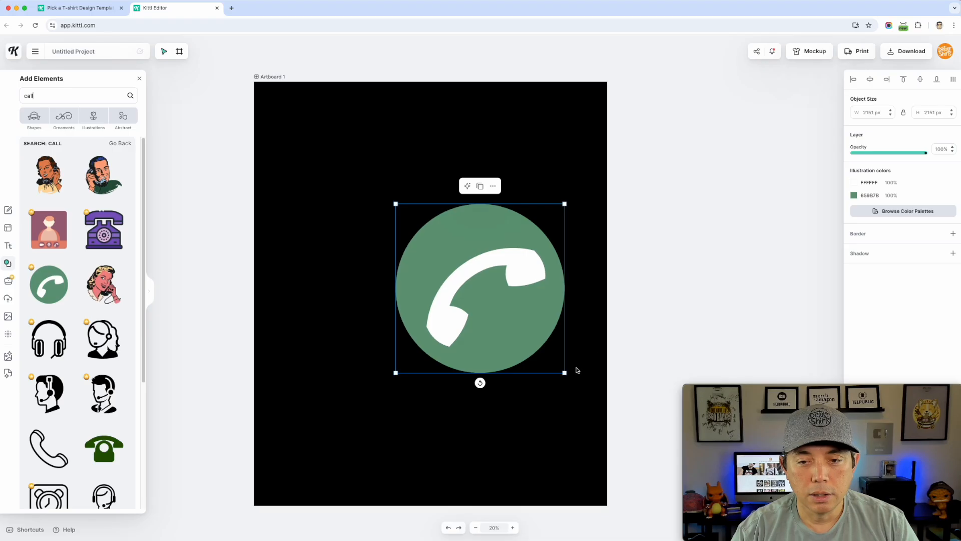
- Shrink the phone icon to about 897 px, place it at the artboard's lower right, and duplicate it to the lower left
left_click(567, 375)
left_click(523, 318)
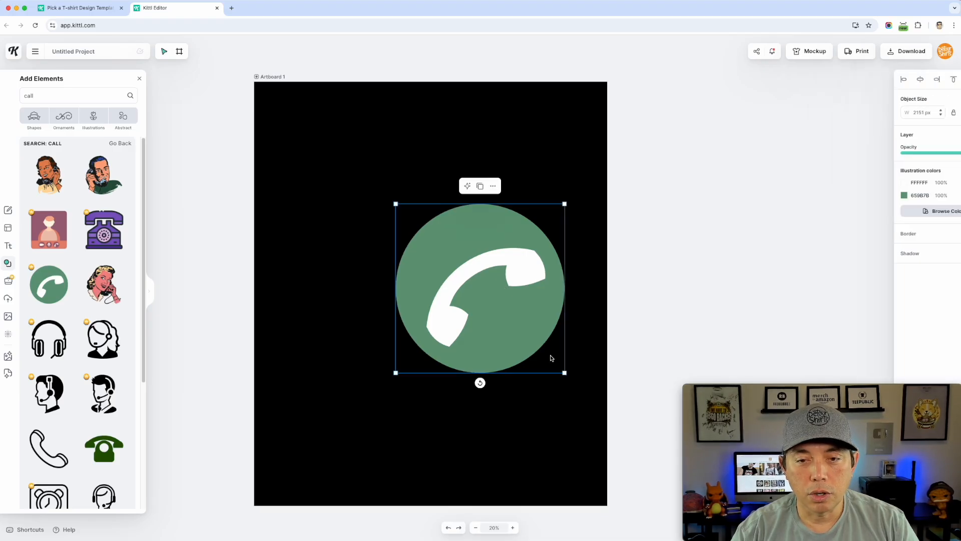
left_click_drag(566, 374, 526, 395)
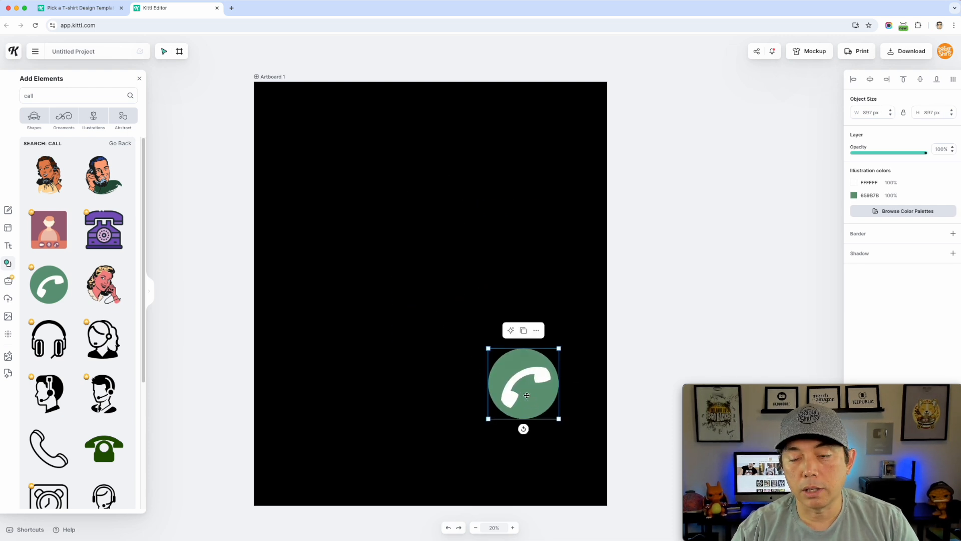
left_click_drag(527, 395, 343, 393, "alt")
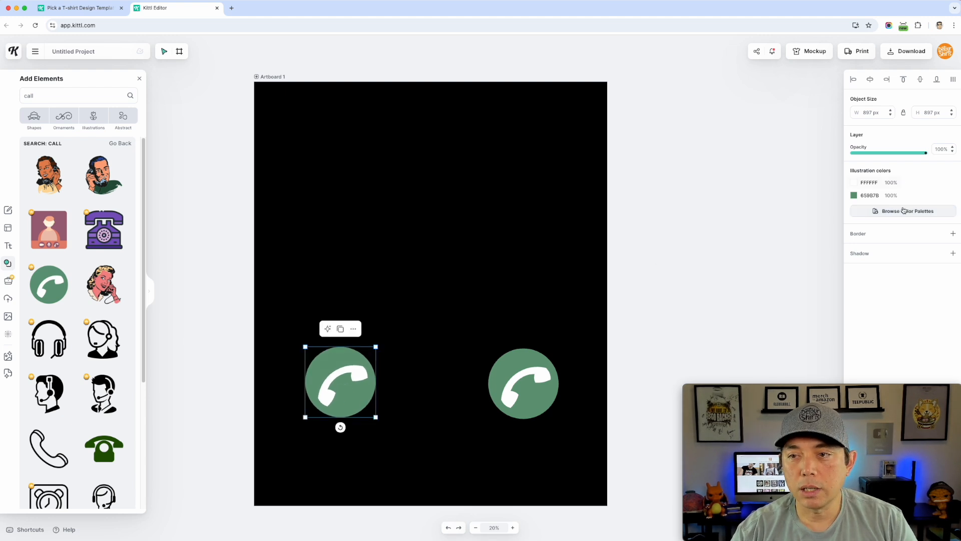
- Recolor the green circle of the artboard's lower-left phone icon to red
left_click(854, 195)
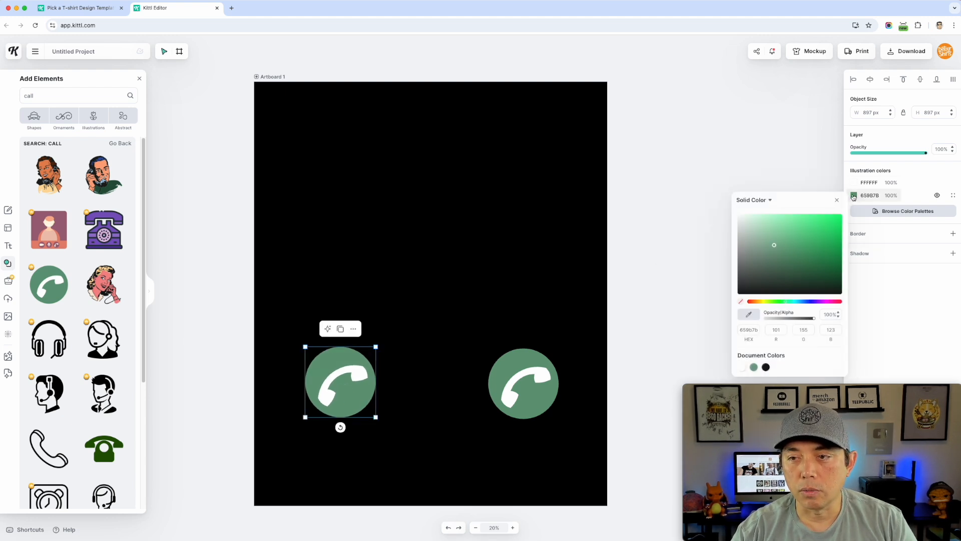
left_click(749, 301)
left_click(835, 227)
left_click(836, 228)
- Recolor the lower-right phone icon's circle to a brighter green, 0CC959
left_click(542, 363)
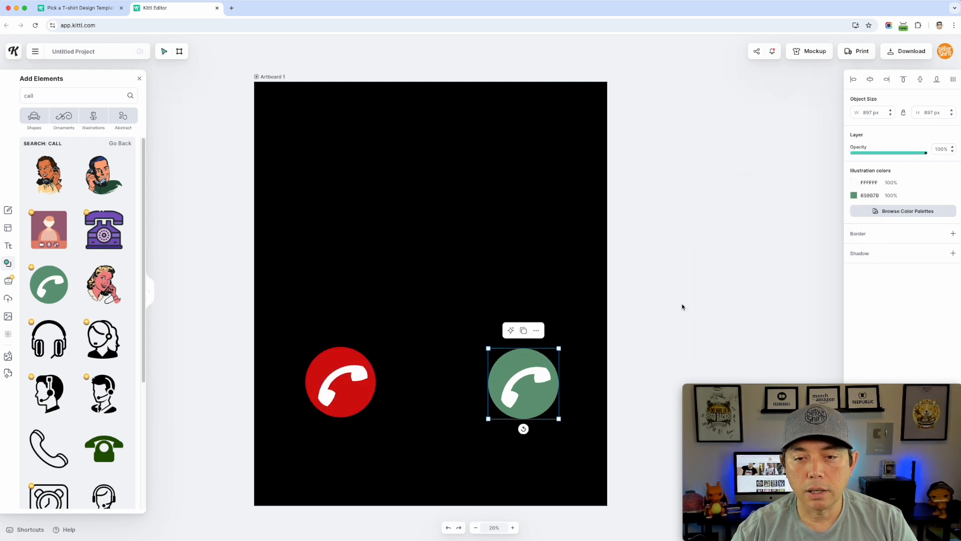
left_click(855, 196)
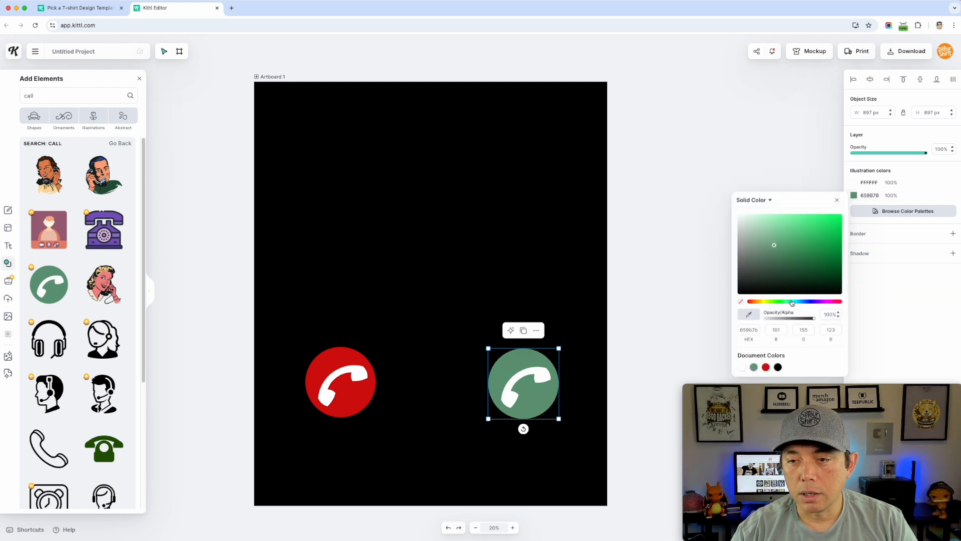
left_click_drag(833, 234, 836, 231)
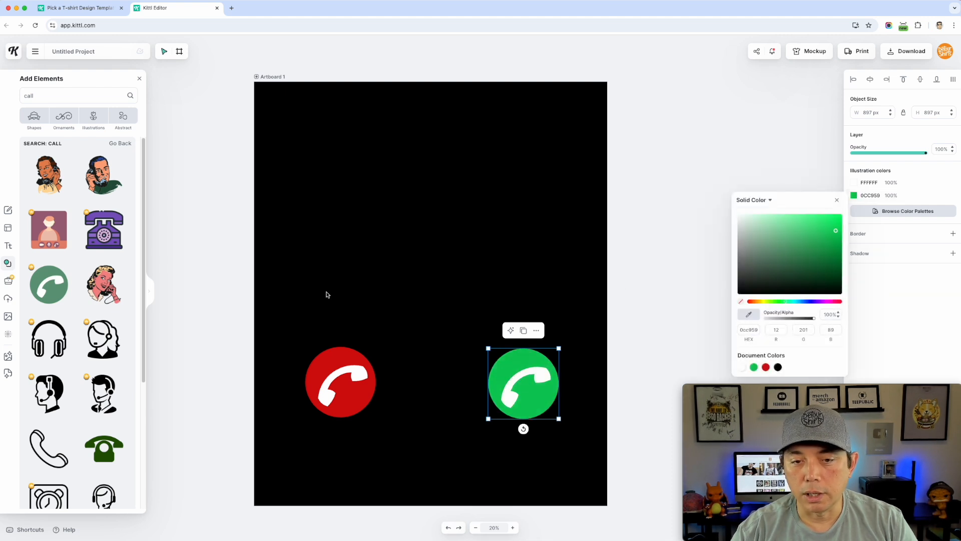
- Rotate the red icon so its handset lies flat, facing down, and turn the green icon so its handset stands tilted as for answering
left_click(311, 391)
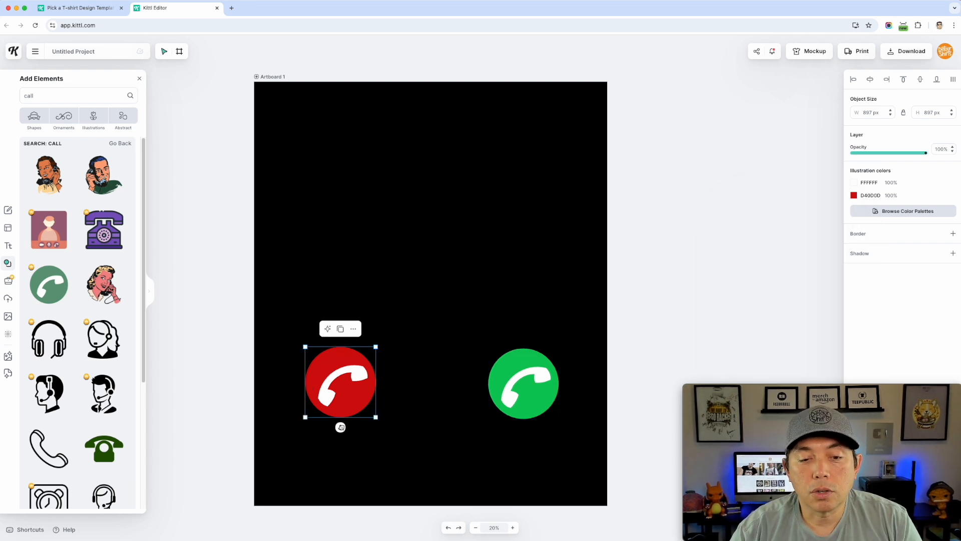
left_click_drag(340, 427, 306, 429)
left_click(523, 401)
left_click_drag(524, 429, 603, 366)
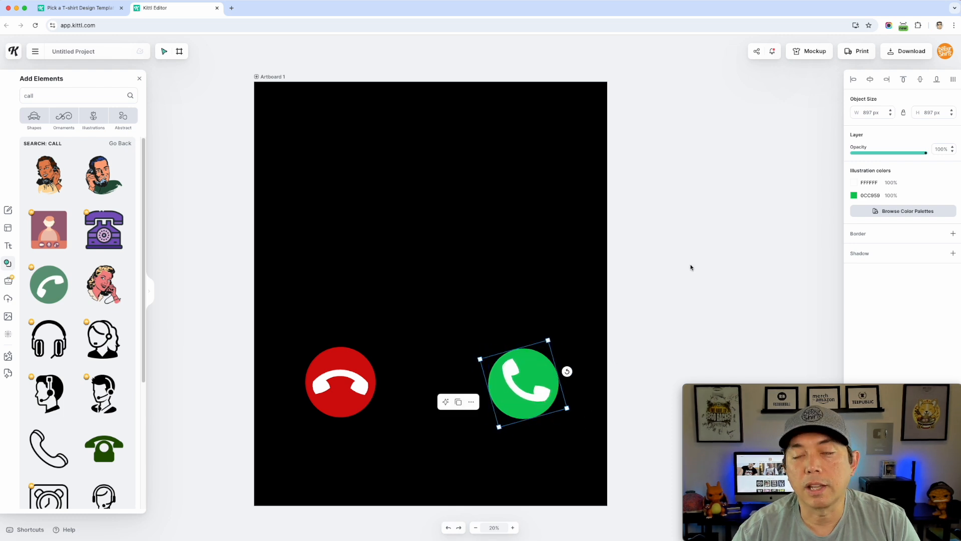
left_click(694, 247)
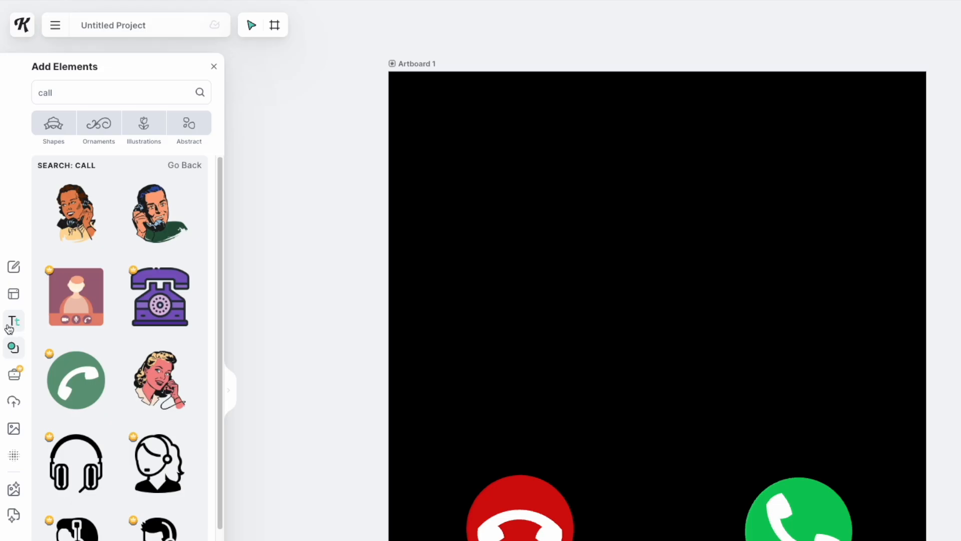
- Add a headline text to the artboard and color it white, FFFFFF
left_click(13, 323)
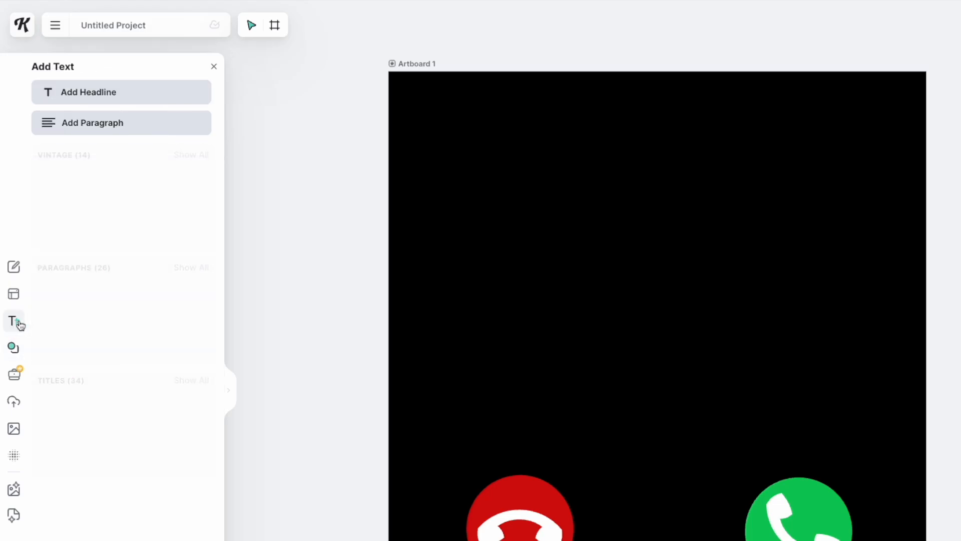
left_click(115, 94)
double_click(740, 389)
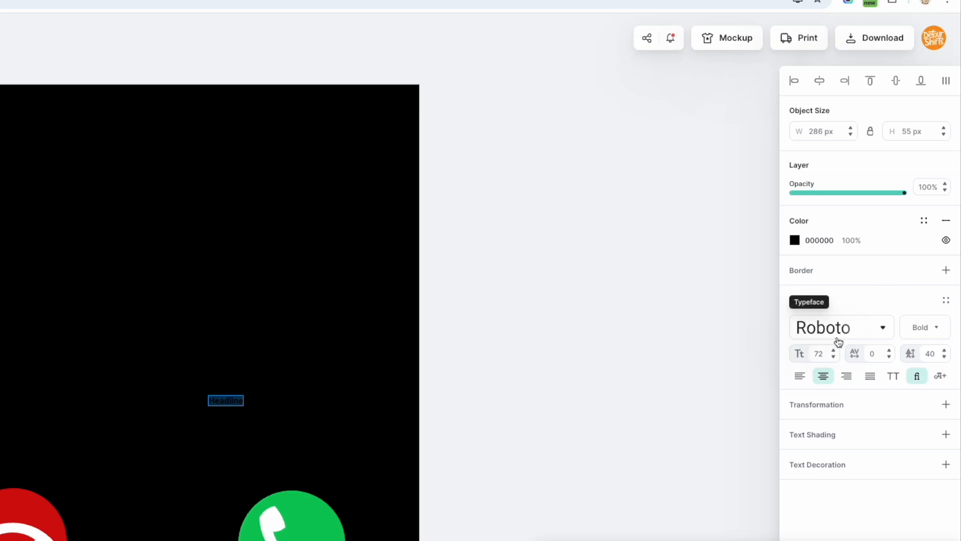
left_click(795, 241)
left_click_drag(683, 279, 491, 258)
left_click_drag(630, 275, 545, 239)
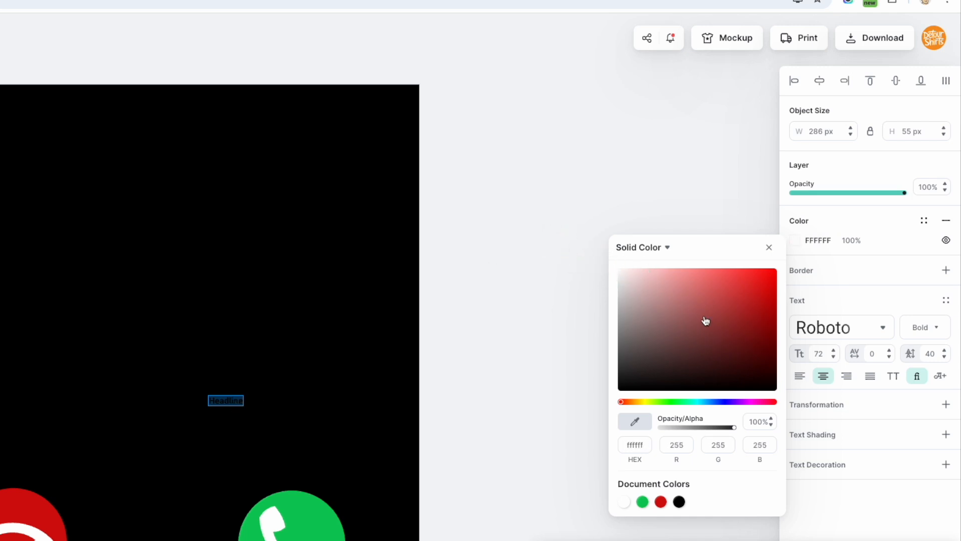
left_click(488, 241)
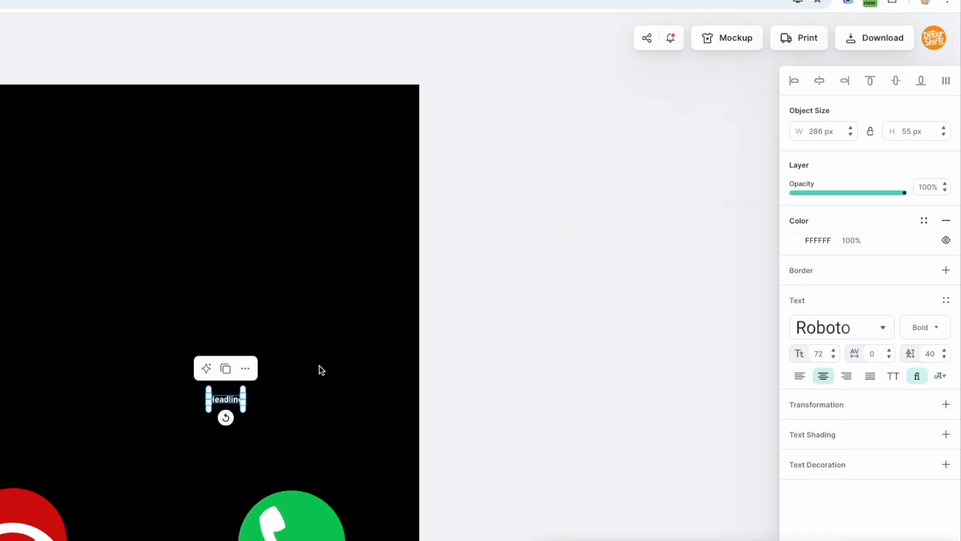
- Enlarge the headline to about 675 px wide, center it beneath the red button, and change its wording to "Decline"
left_click_drag(246, 395, 124, 540)
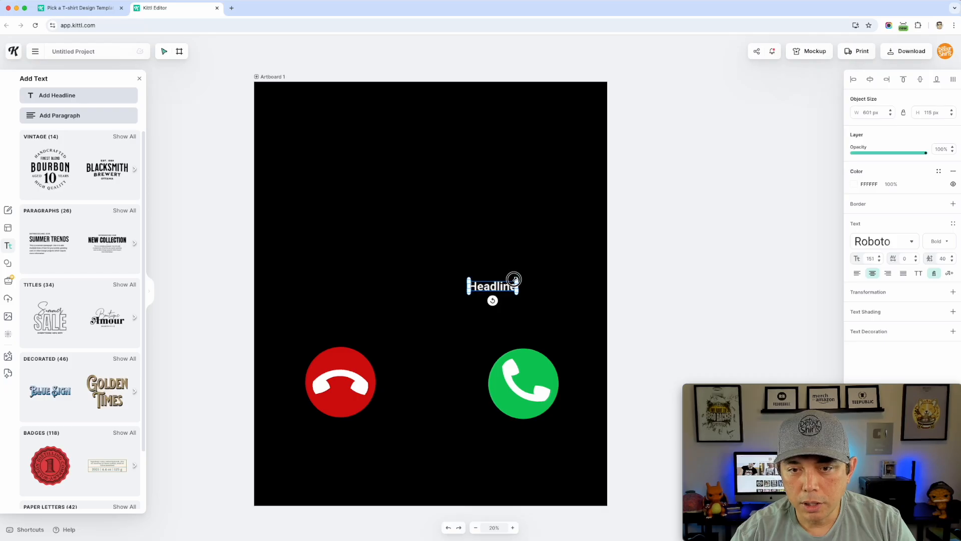
left_click_drag(413, 381, 348, 426)
double_click(348, 426)
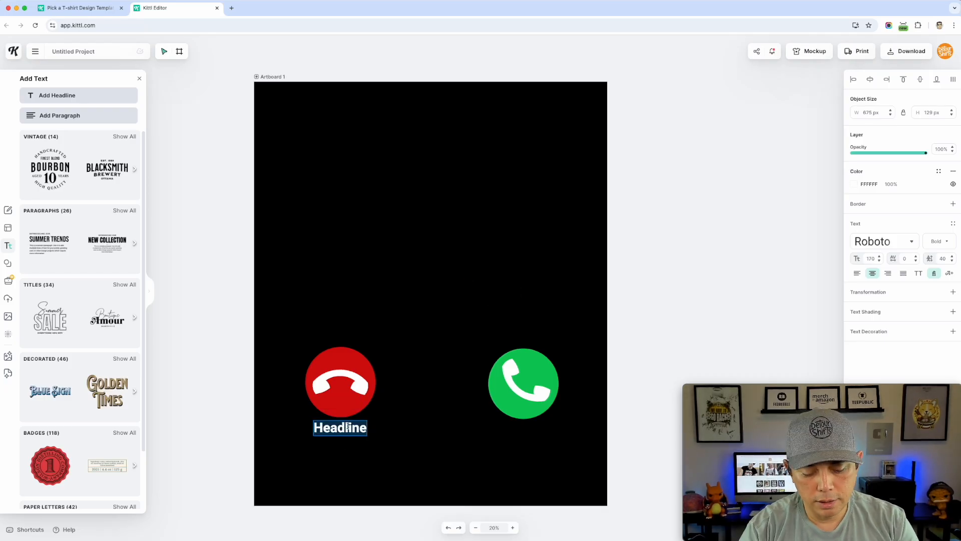
type("Delc")
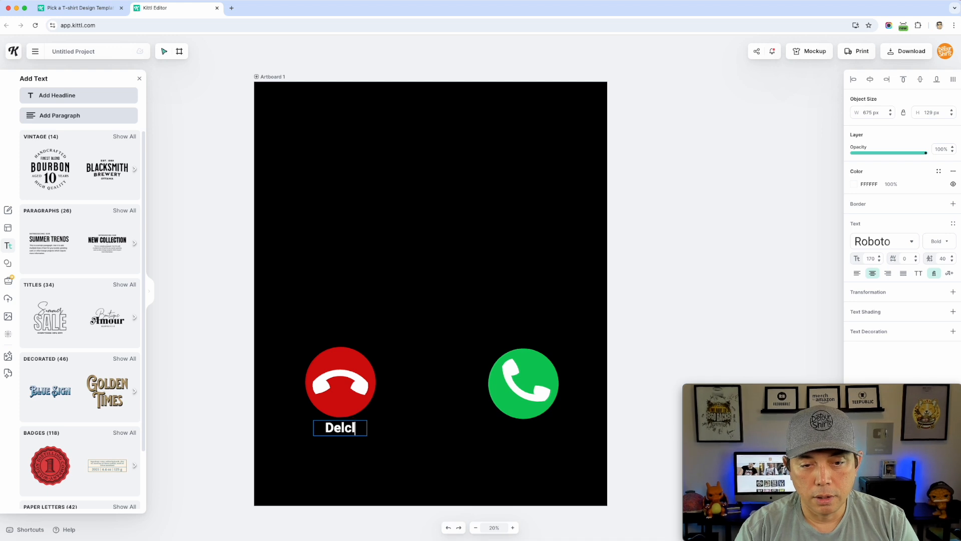
key("BackSpace")
key("BackSpace")
type("cline")
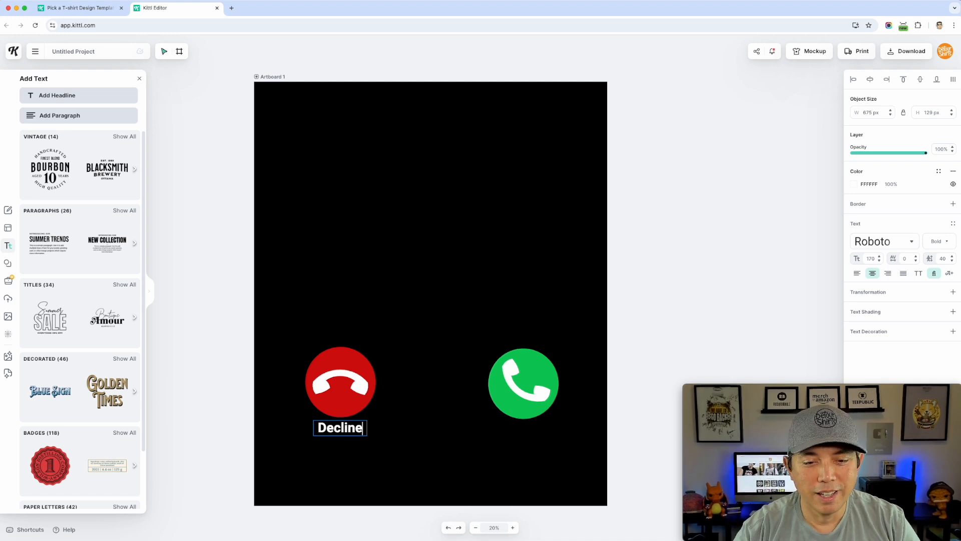
key("Escape")
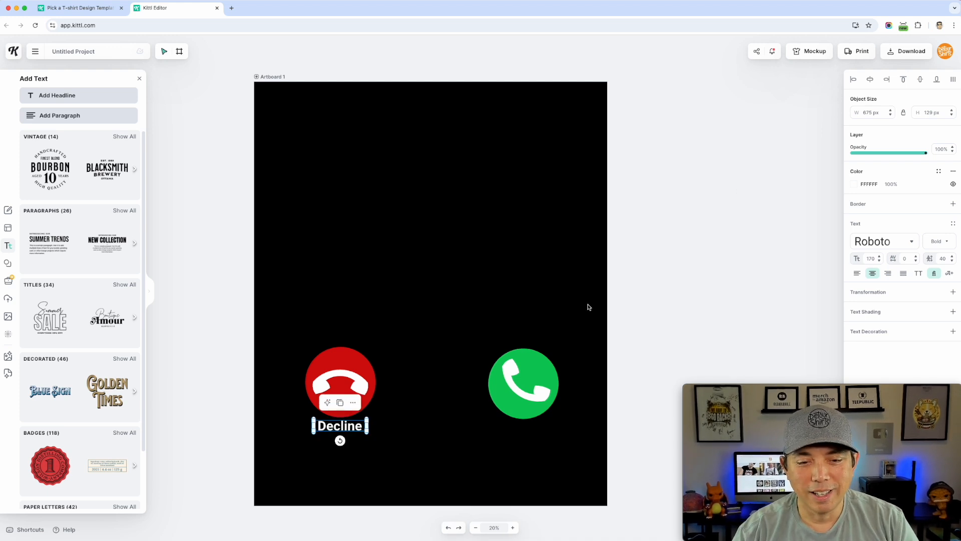
- Duplicate the "Decline" label beneath the green button and change the copy's wording to "Accept"
double_click(353, 429)
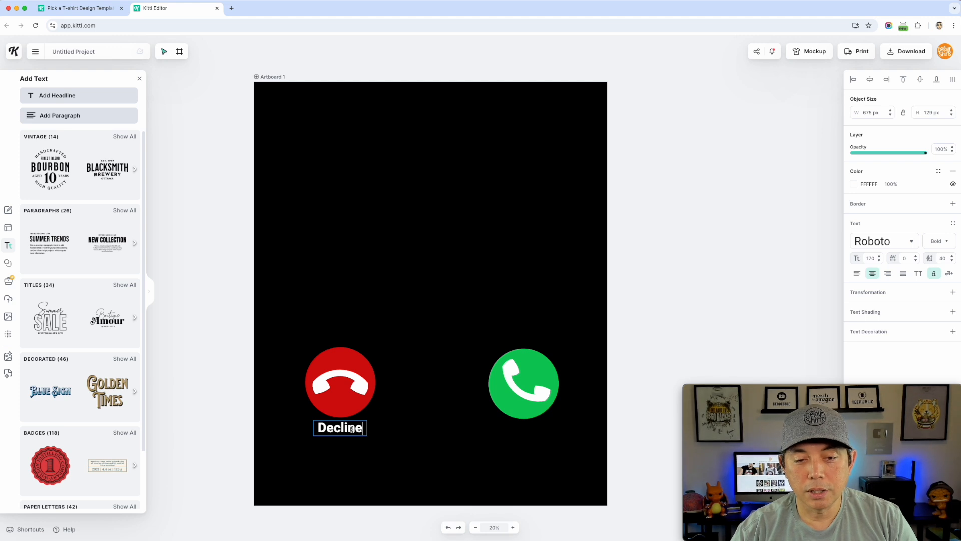
left_click(350, 425)
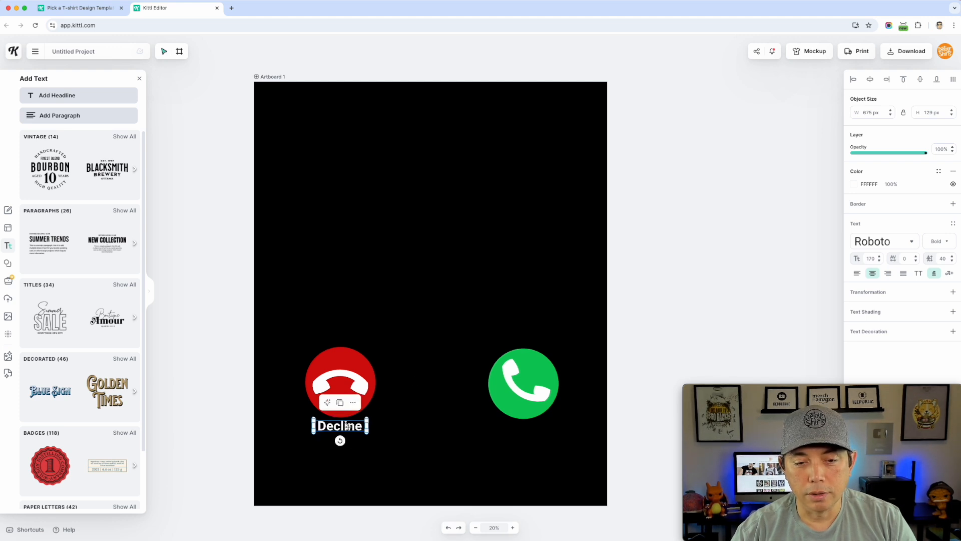
left_click_drag(347, 426, 530, 428)
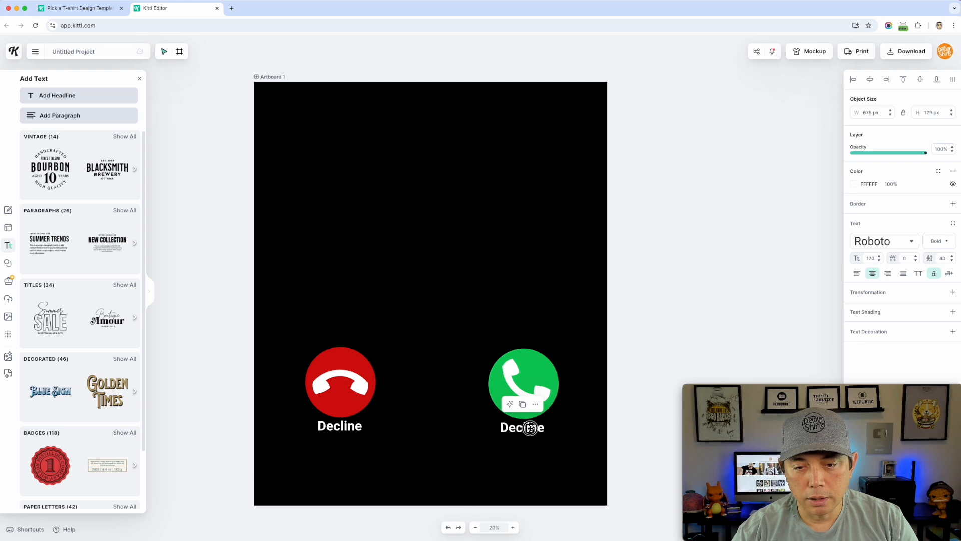
double_click(530, 428)
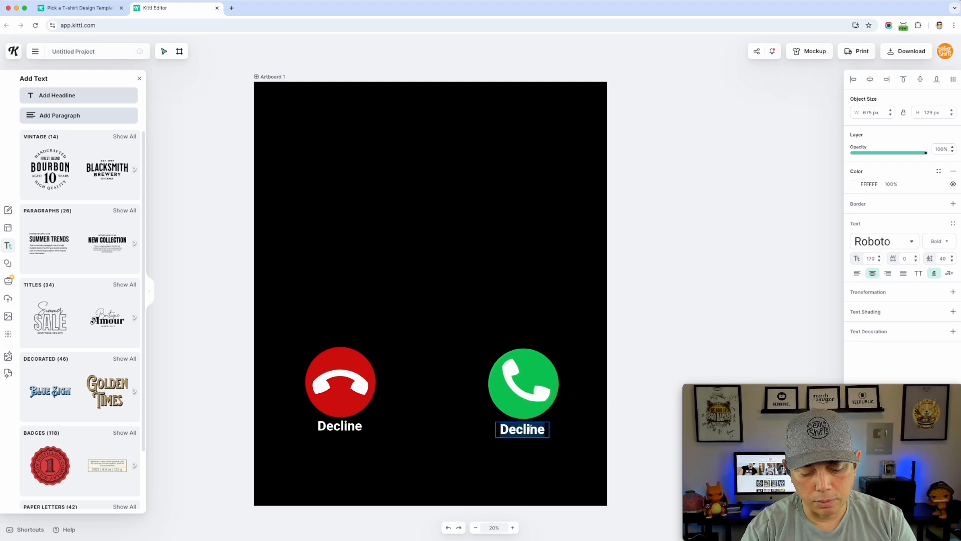
type("Accept")
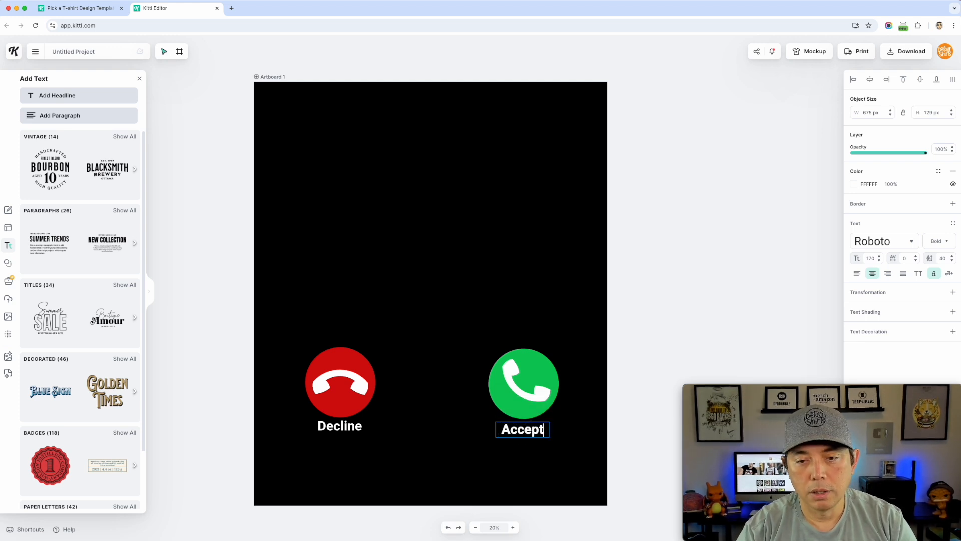
left_click(701, 290)
left_click(701, 291)
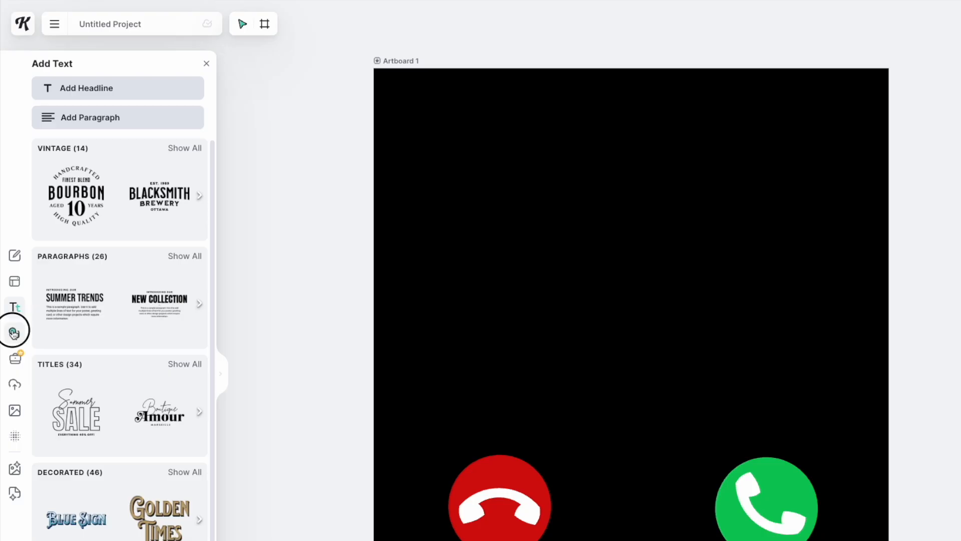
- Search the elements library for "Alarm" and add the solid black alarm clock with hands at four o'clock to the artboard
left_click(13, 333)
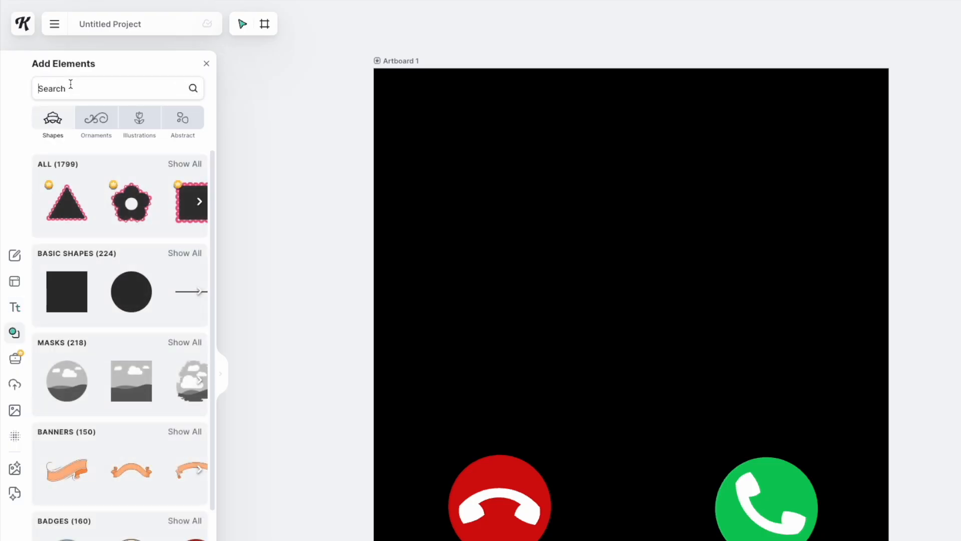
type("Alarm")
key("Return")
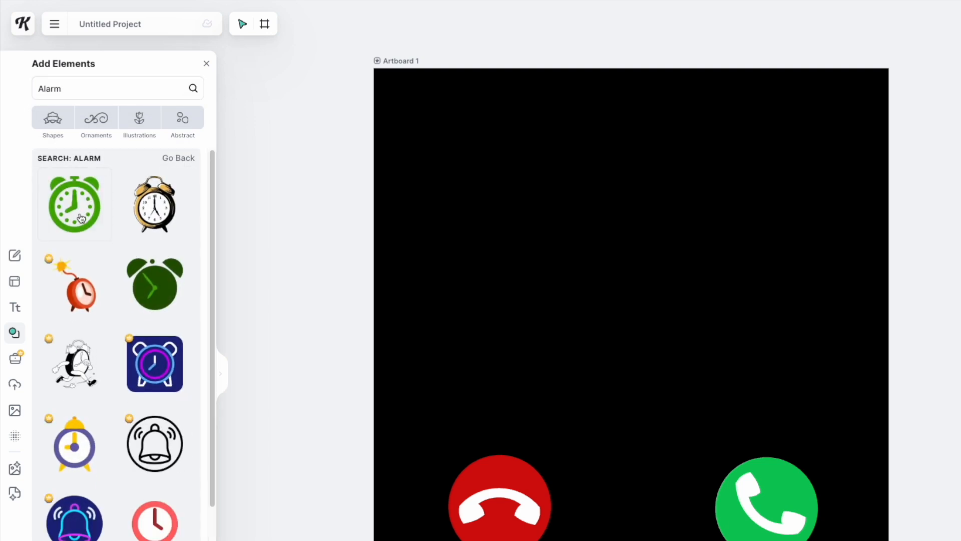
scroll(107, 446, "down", 5)
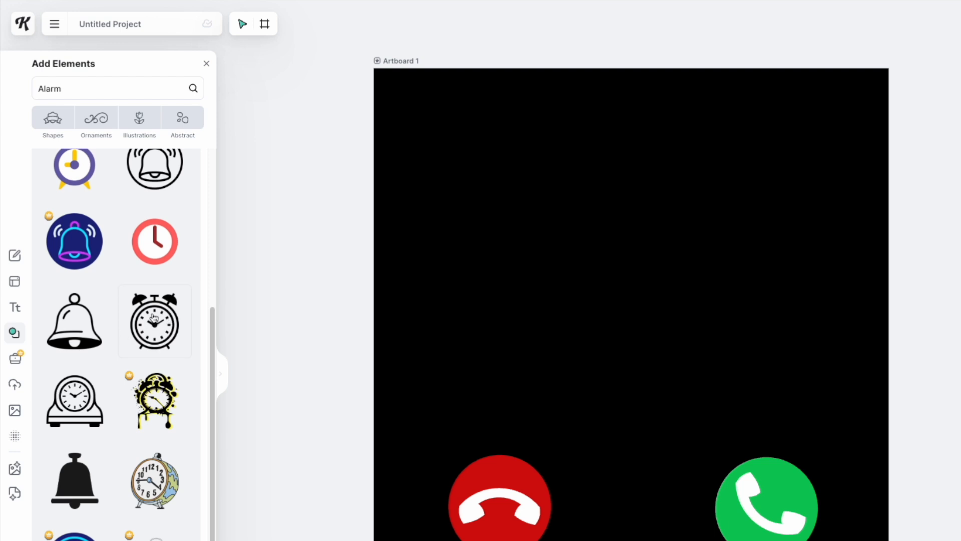
scroll(135, 401, "down", 3)
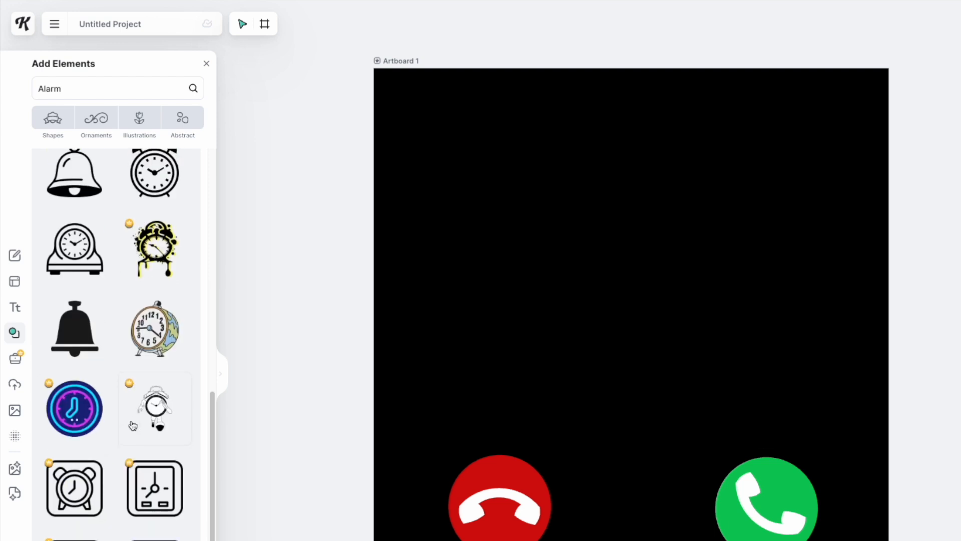
scroll(162, 418, "down", 1)
scroll(162, 418, "down", 7)
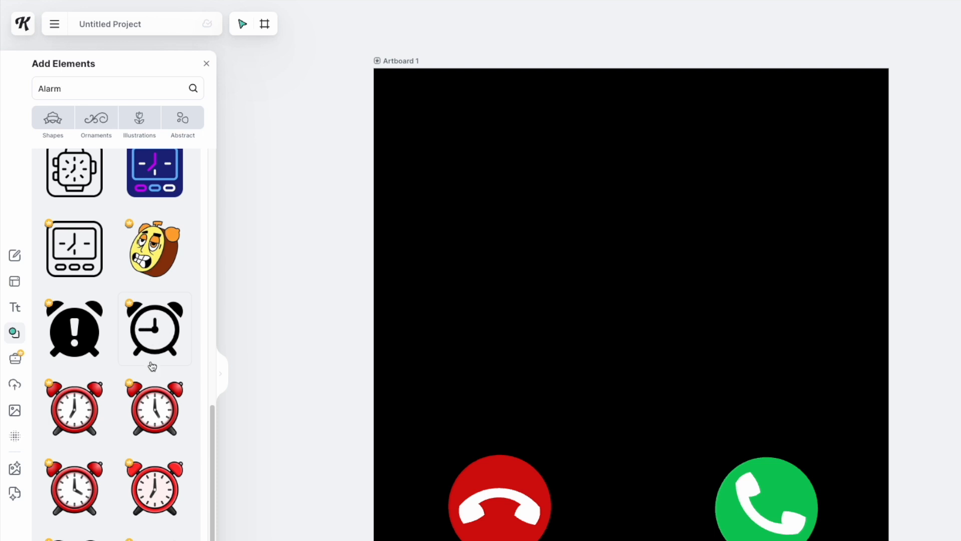
scroll(150, 391, "down", 5)
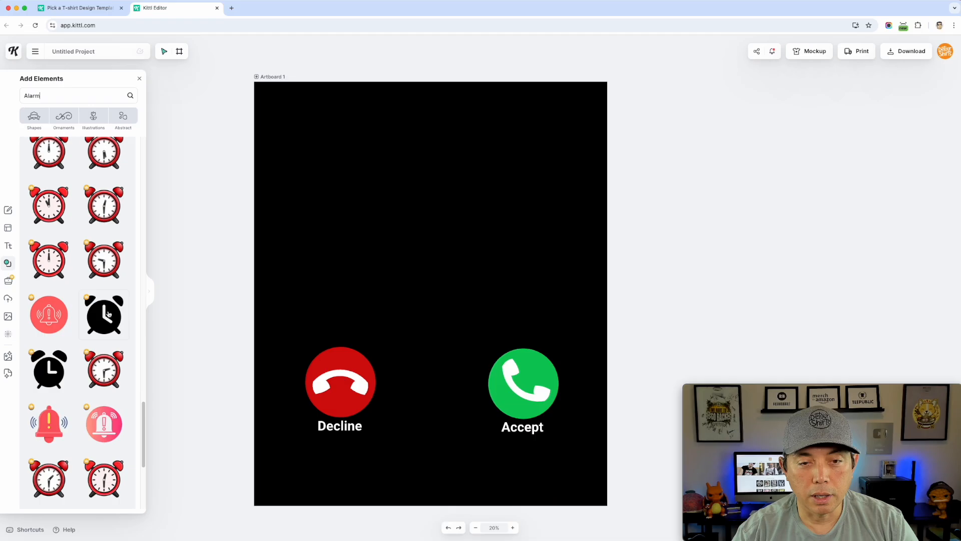
left_click(161, 407)
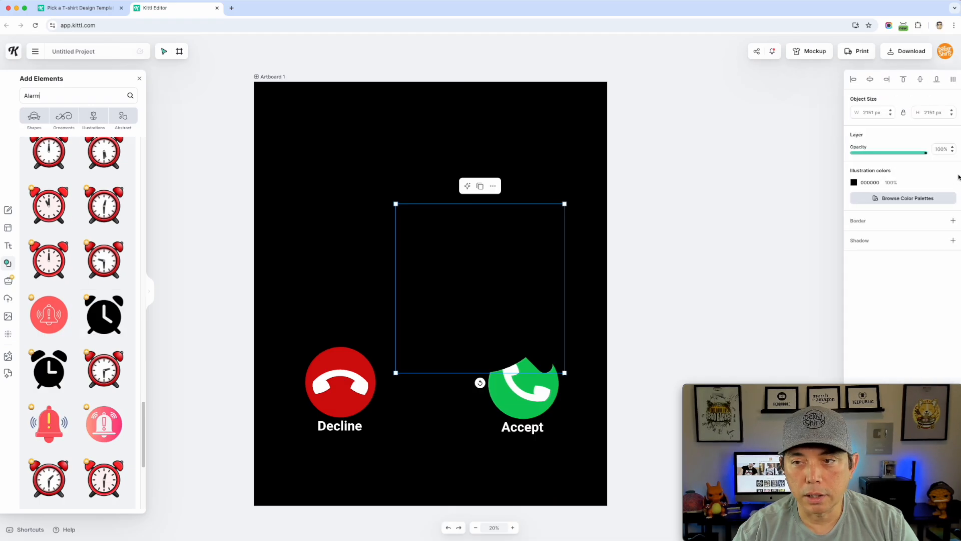
- Recolor the alarm clock white, FFFFFF, shrink it to about 372 px, and center it above the red button
left_click(853, 184)
left_click(740, 203)
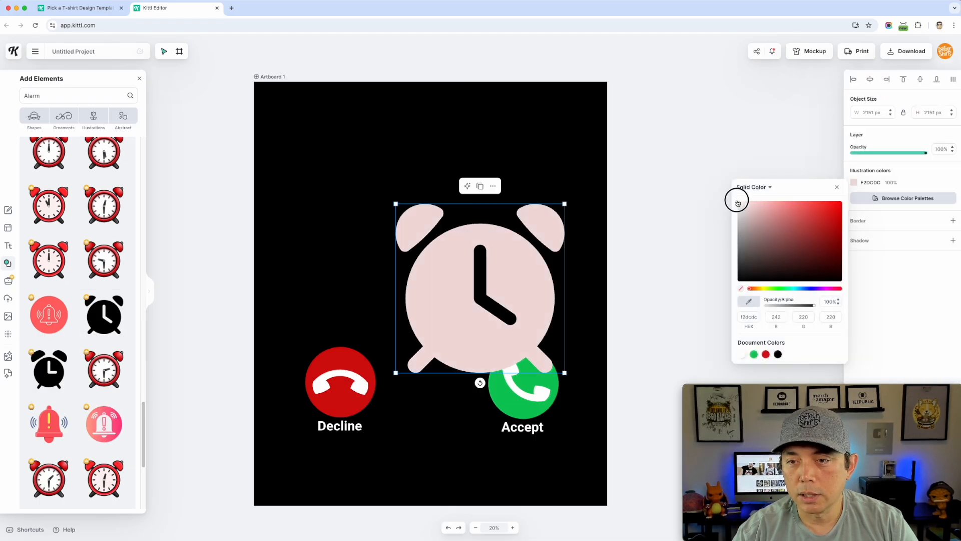
left_click_drag(565, 374, 340, 299)
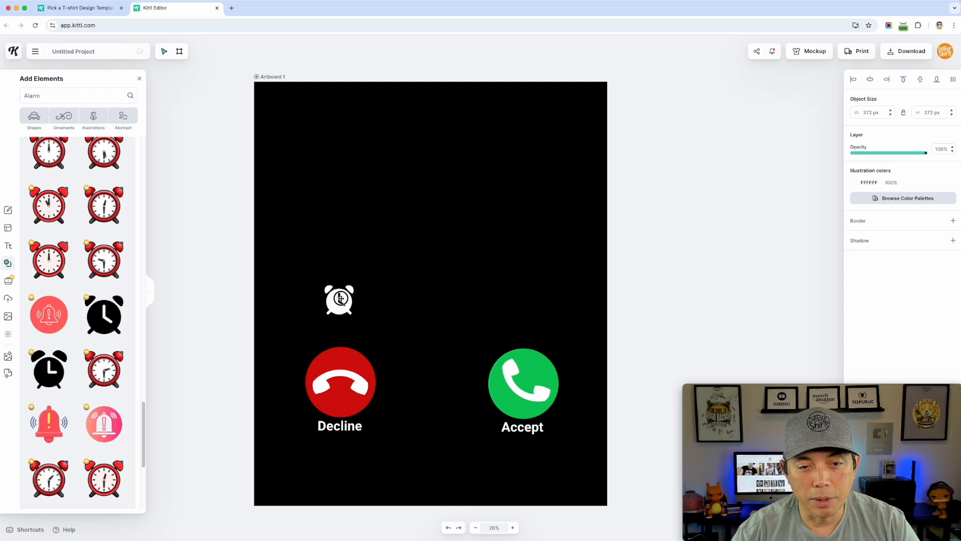
left_click_drag(341, 299, 341, 300)
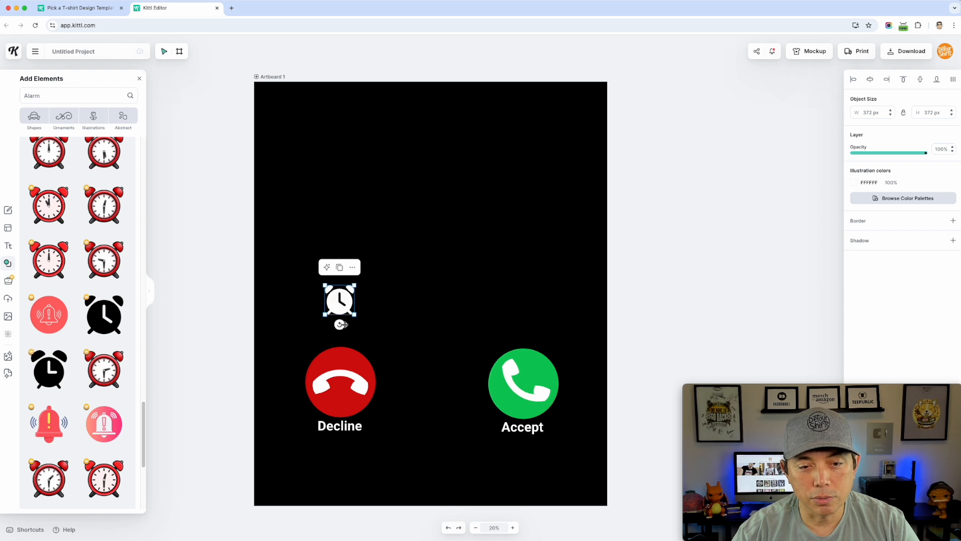
left_click(731, 235)
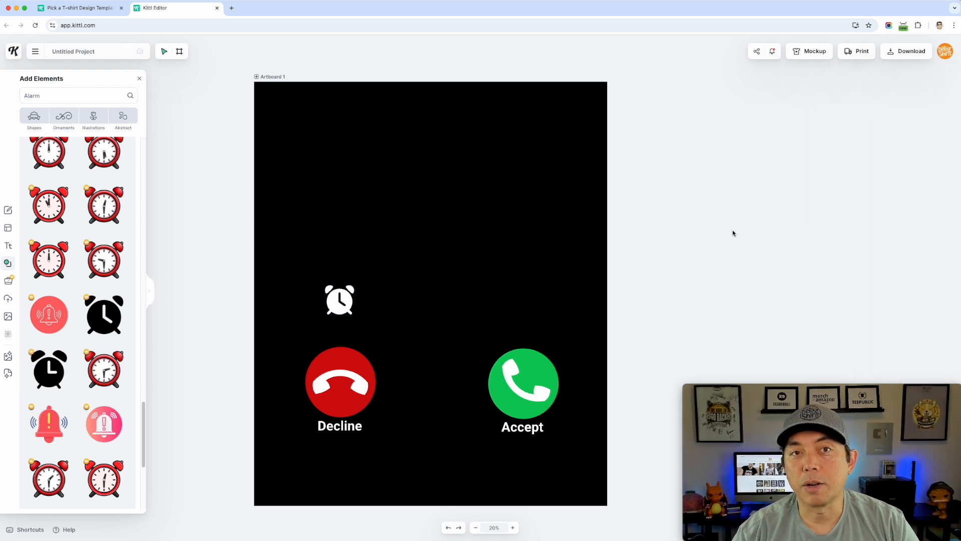
- Search the elements library for "message" and add the solid black round speech bubble to the artboard
key("super+a")
type("messag")
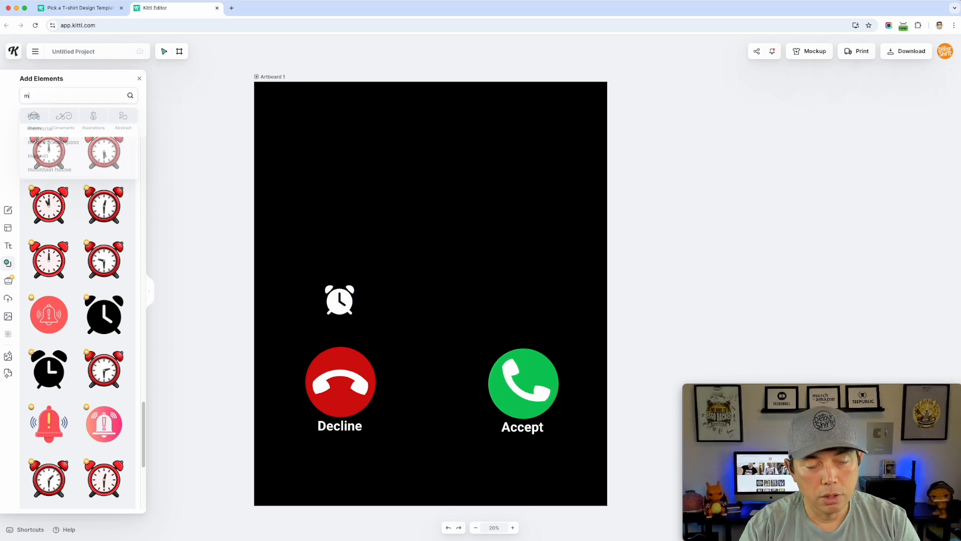
type("e")
key("Return")
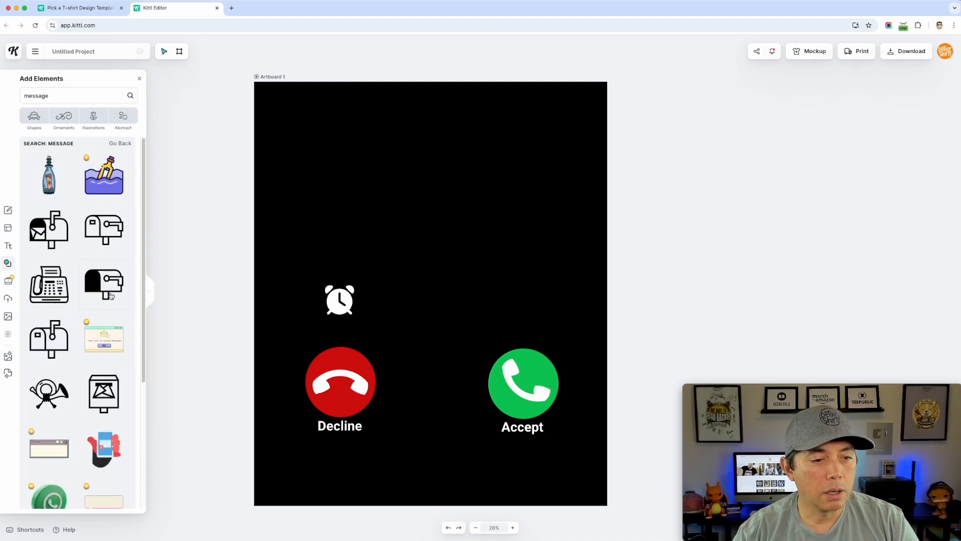
scroll(111, 296, "down", 4)
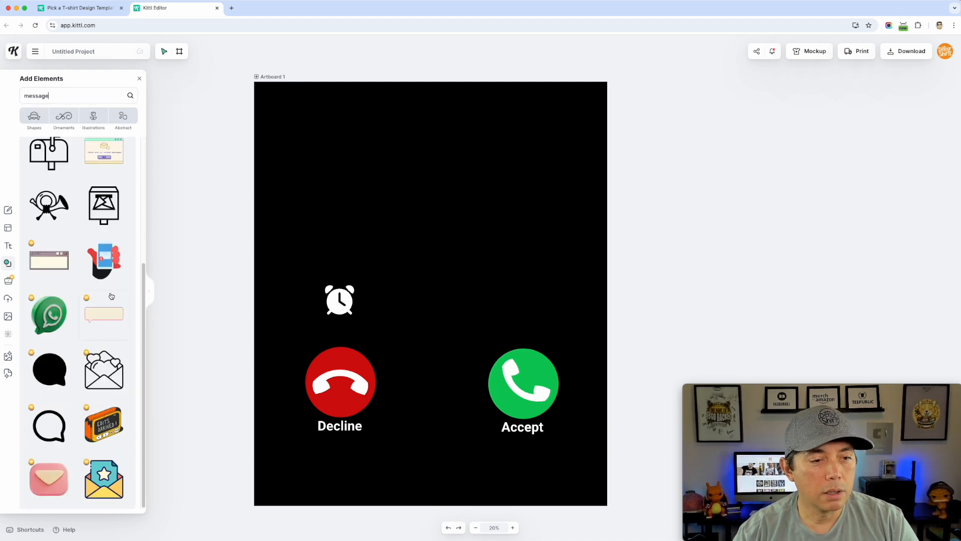
left_click(43, 375)
- Recolor the speech bubble white, shrink it to roughly the alarm clock's size, and place it above the green button
left_click(854, 182)
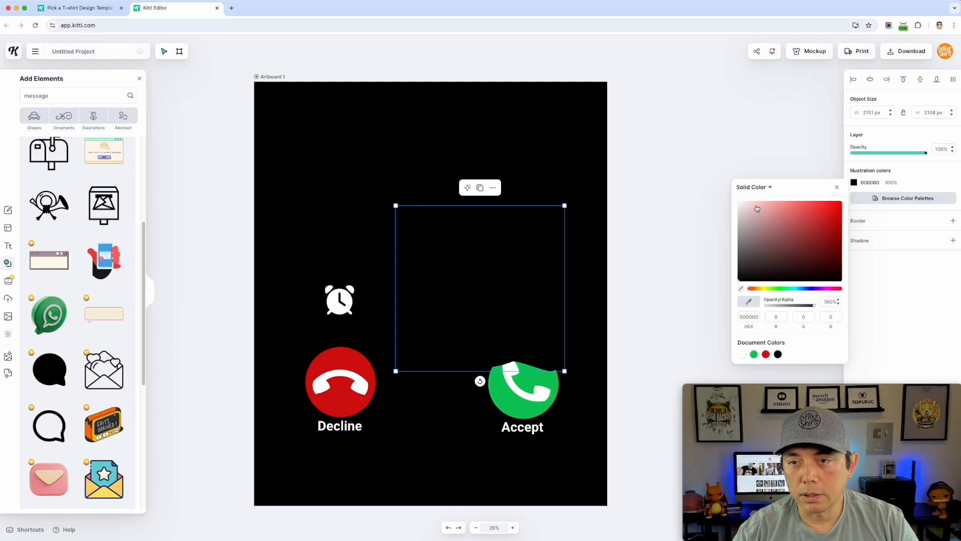
left_click_drag(757, 208, 648, 175)
left_click_drag(566, 371, 520, 311)
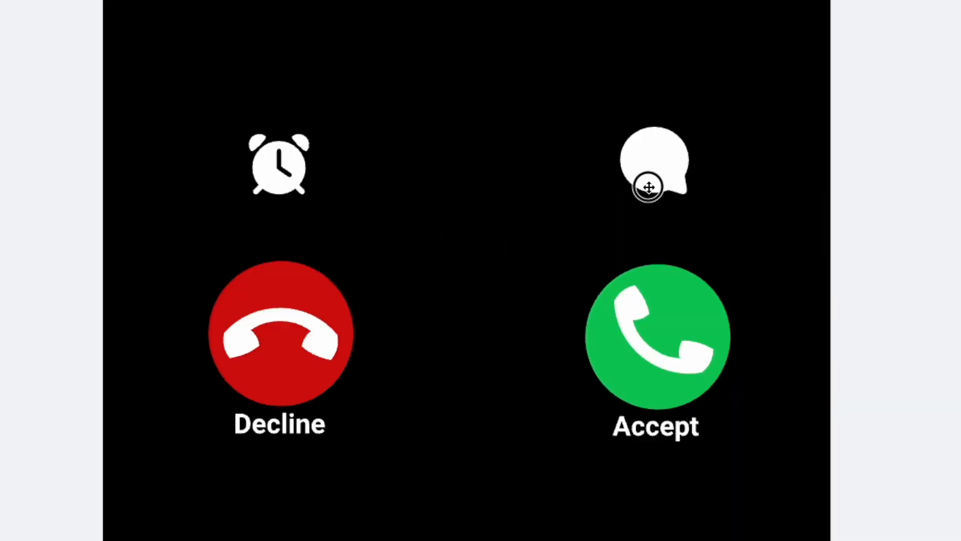
left_click_drag(648, 187, 648, 187)
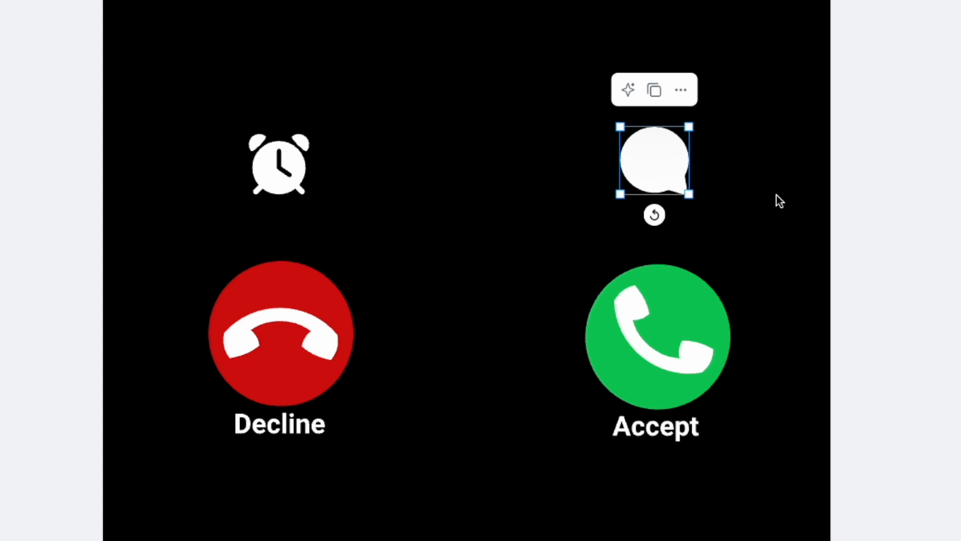
- Flip both the speech bubble and the alarm clock horizontally
right_click(653, 144)
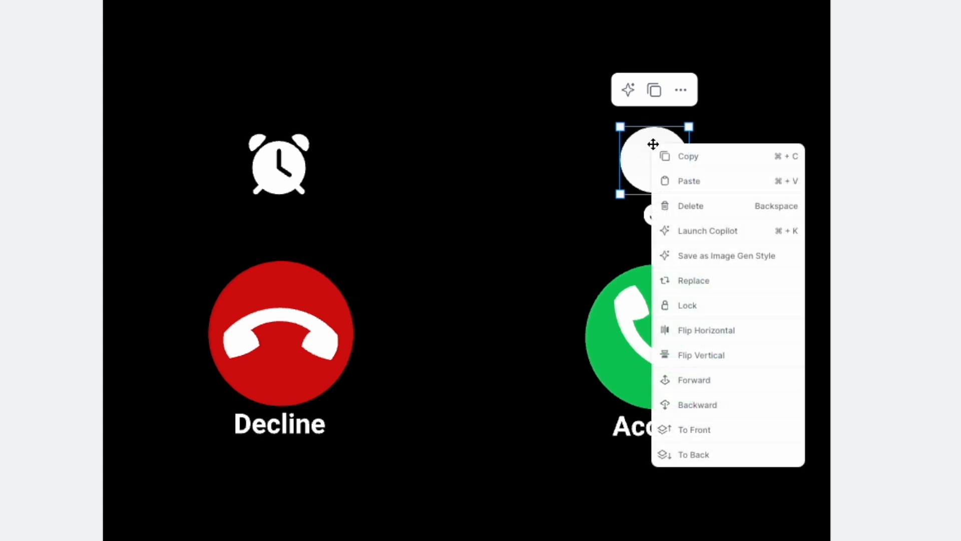
left_click(706, 330)
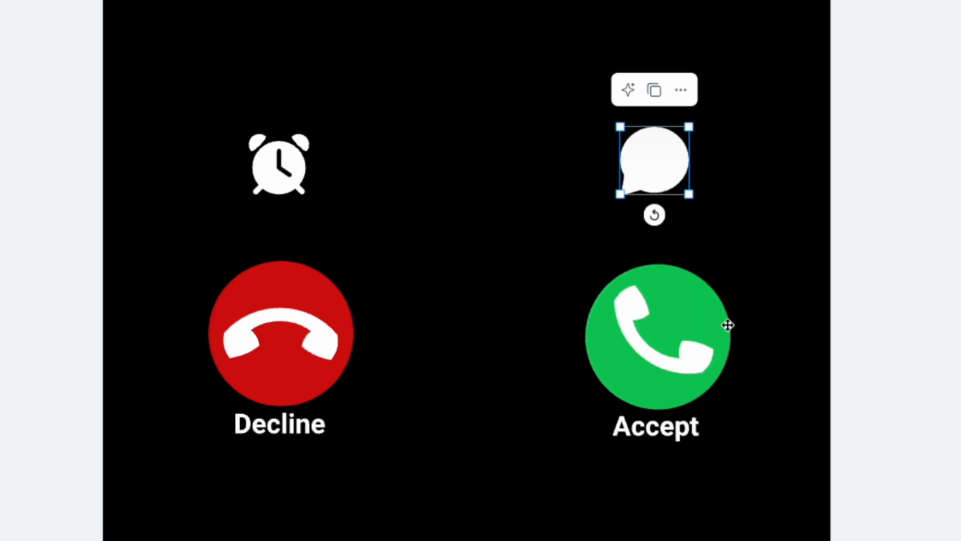
left_click(671, 283)
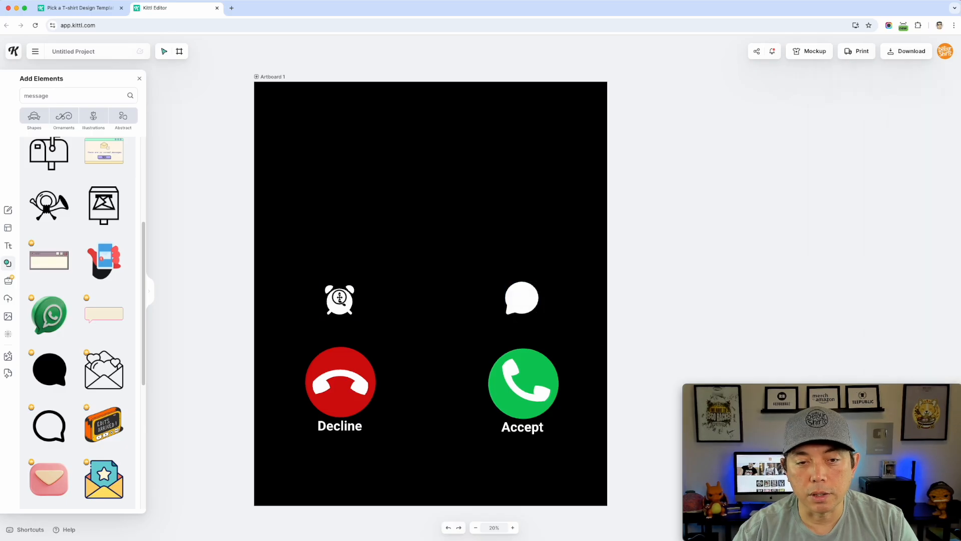
right_click(340, 298)
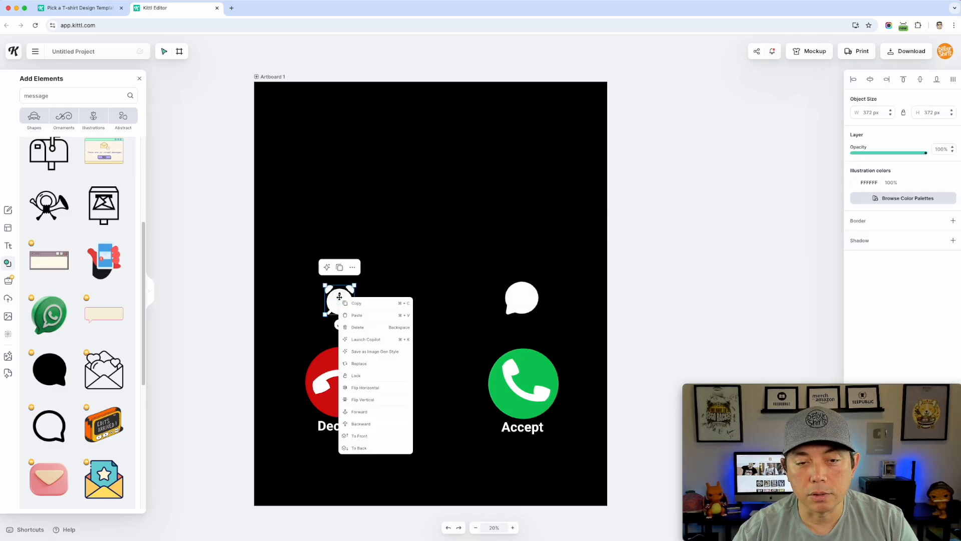
left_click(363, 387)
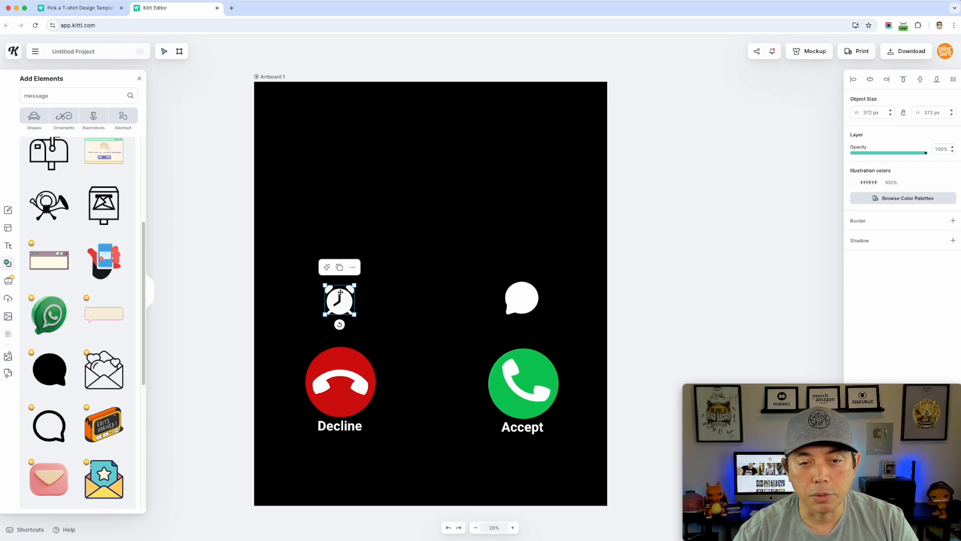
left_click(717, 257)
- Shrink the speech bubble slightly using the alarm clock as size reference, and center it above the green button, level with the clock
left_click(531, 298)
left_click_drag(530, 297, 392, 300)
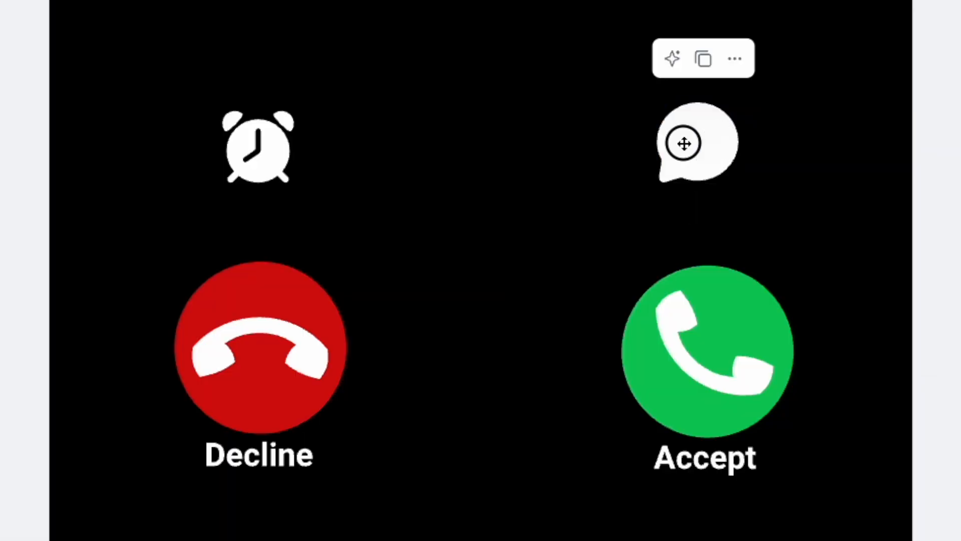
left_click_drag(386, 149, 372, 152)
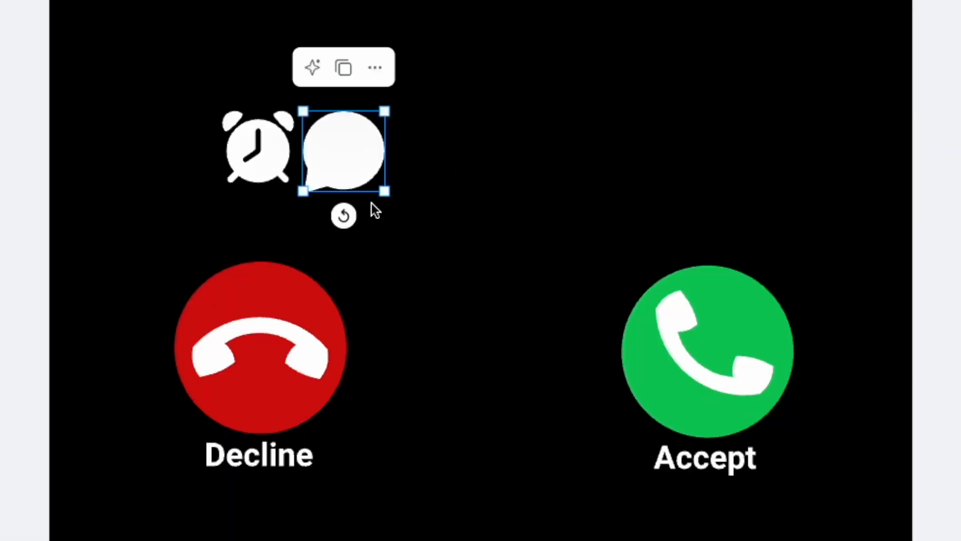
left_click_drag(341, 148, 706, 155)
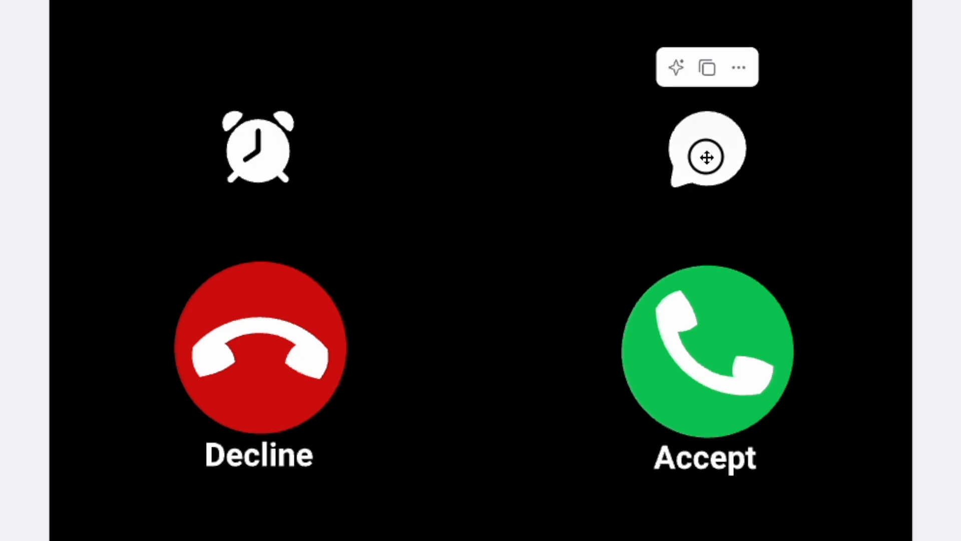
key("Escape")
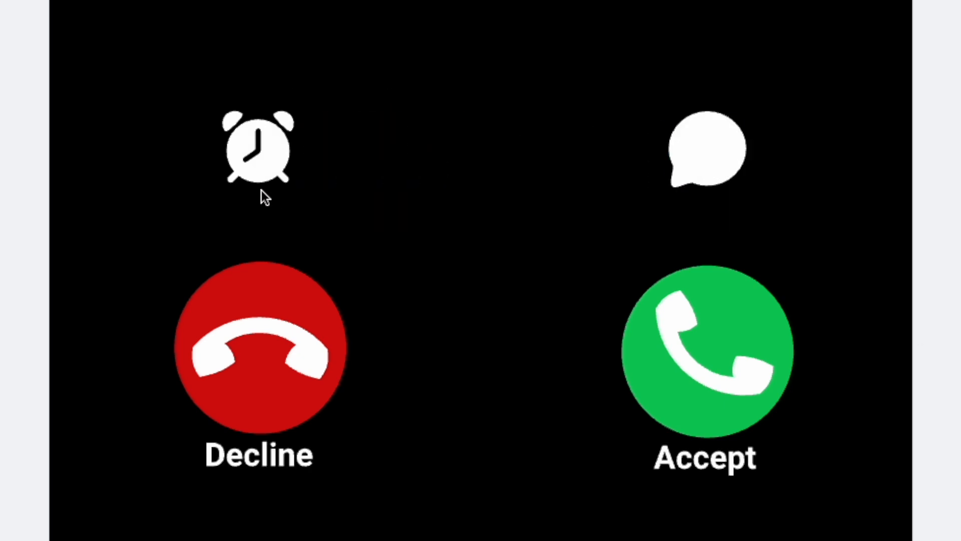
- Duplicate the "Decline" label beneath the alarm clock, change the copy's wording to "Remind Me", and widen it to fit one line
left_click(292, 447)
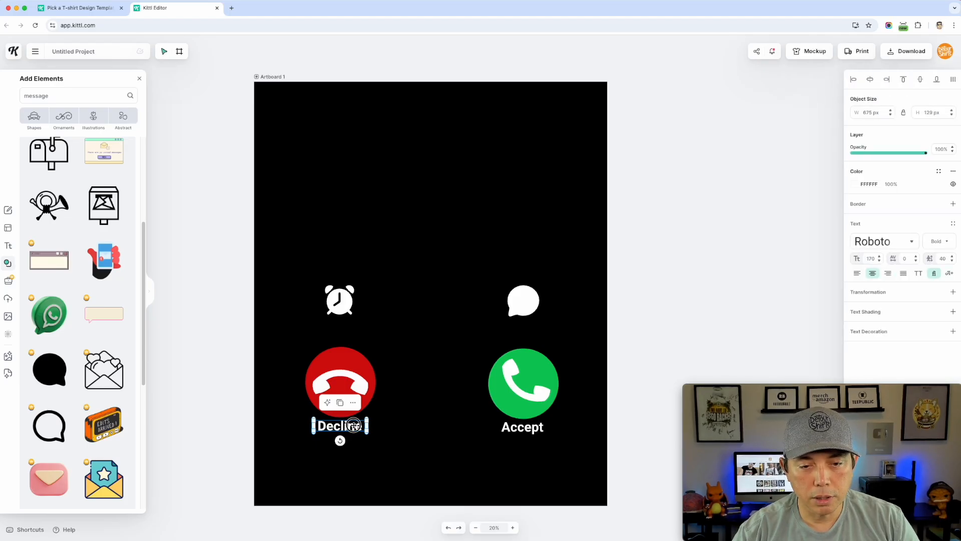
left_click_drag(353, 426, 355, 324)
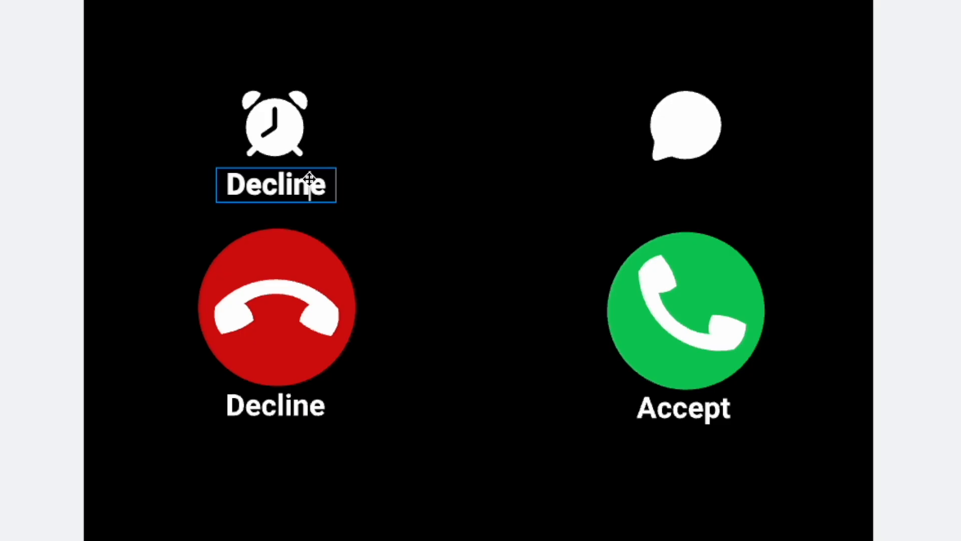
double_click(310, 179)
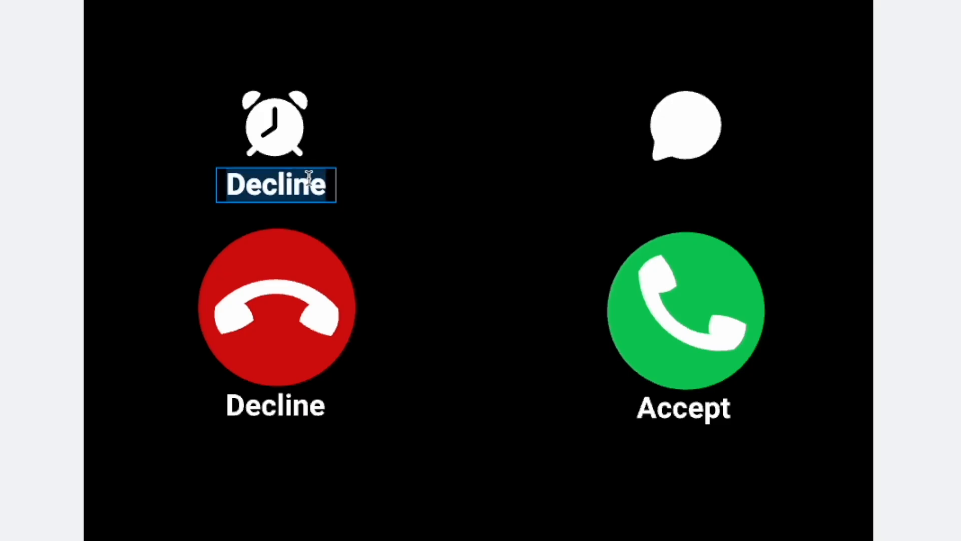
type("RE")
key("BackSpace")
type("em")
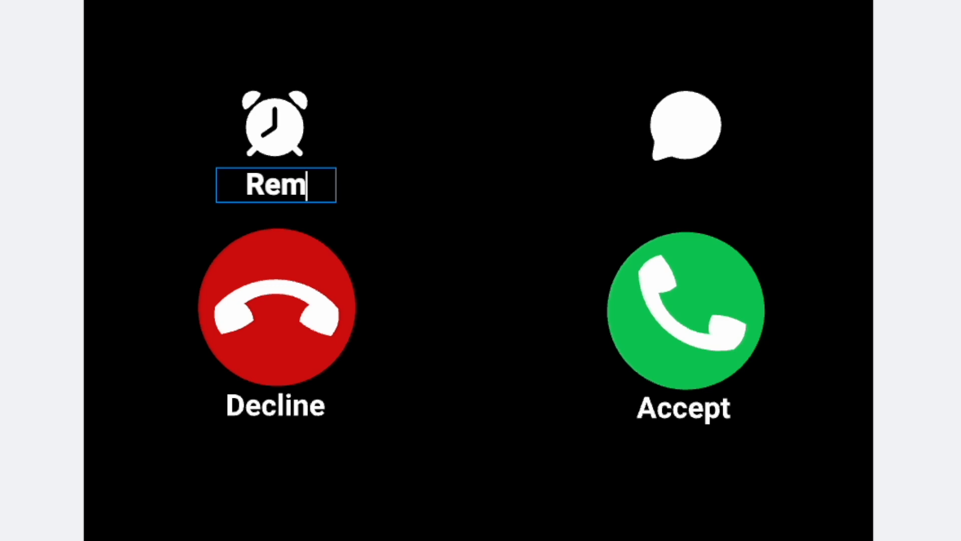
type("ind Me")
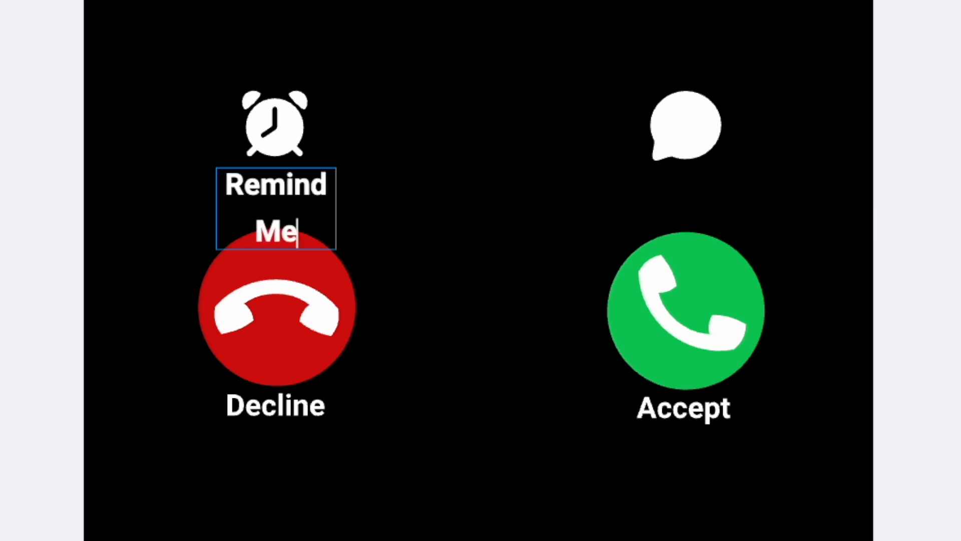
key("Escape")
left_click_drag(337, 200, 396, 192)
- Duplicate the "Remind Me" label beneath the speech bubble and change the copy's wording to "Message"
left_click_drag(315, 182, 694, 191)
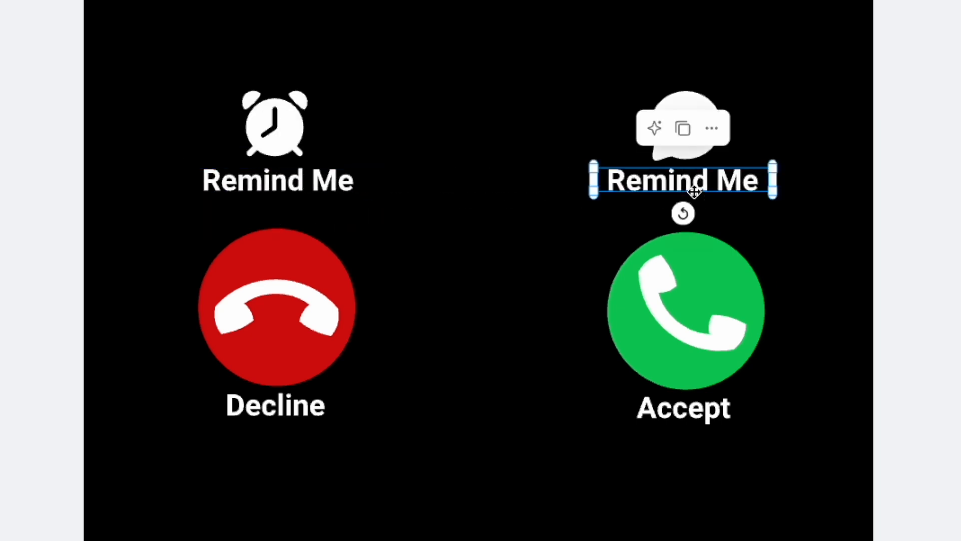
double_click(697, 183)
type("Message")
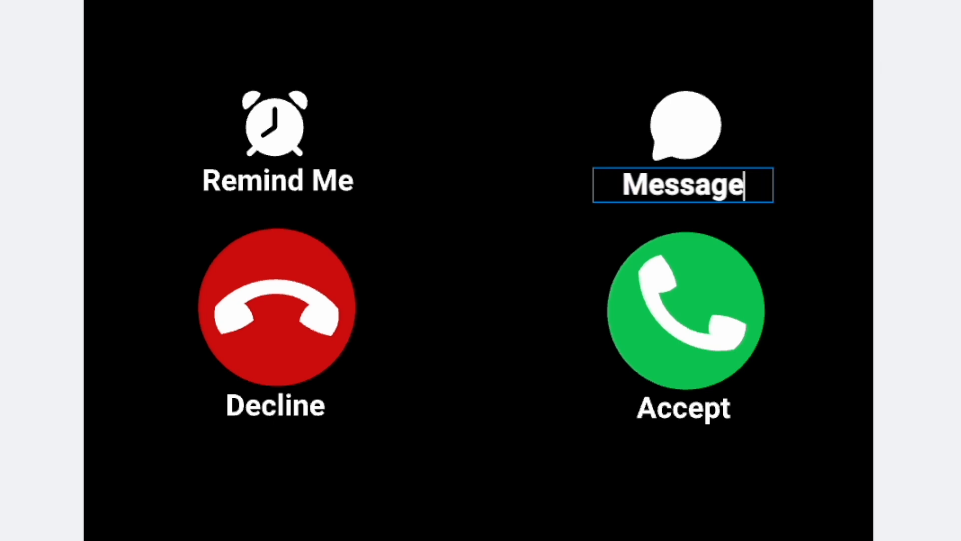
left_click(829, 230)
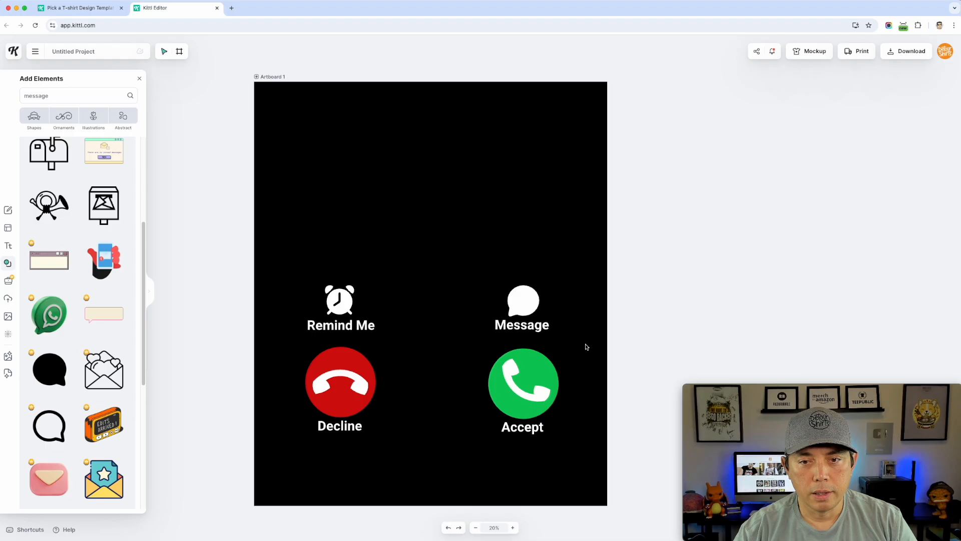
- Duplicate the "Message" label near the artboard's upper edge, reword the copy as "The Mountains", and widen its text box to about 3111 px
left_click(529, 328)
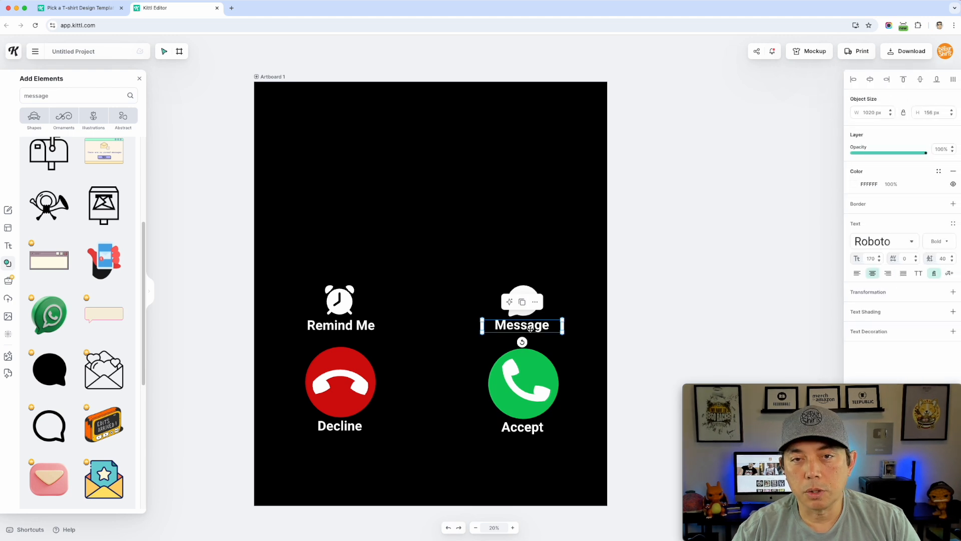
left_click_drag(531, 327, 357, 113)
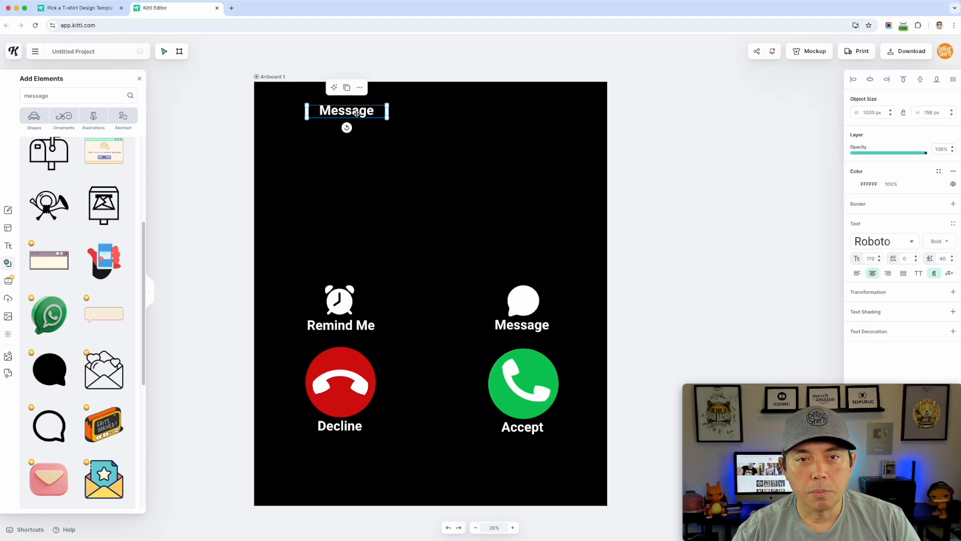
double_click(357, 114)
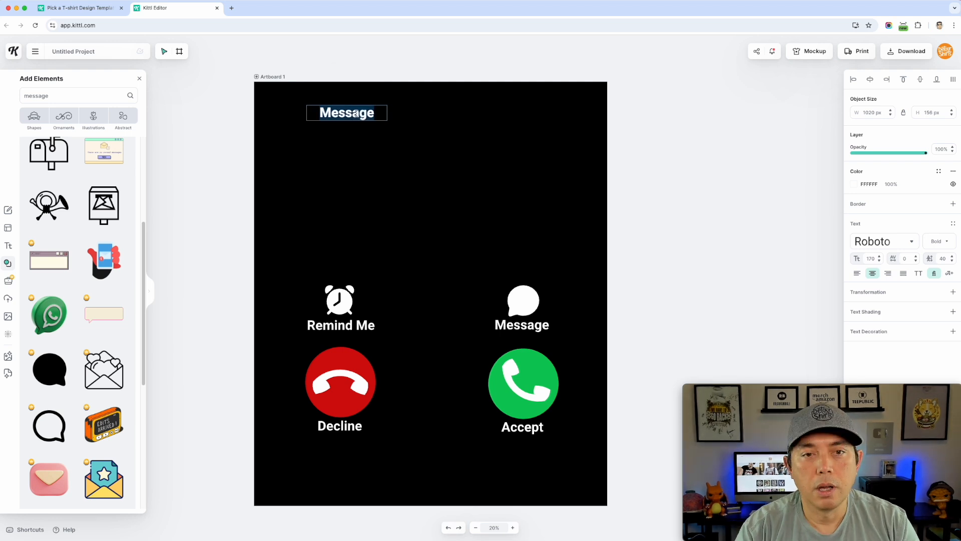
type("The Mountains")
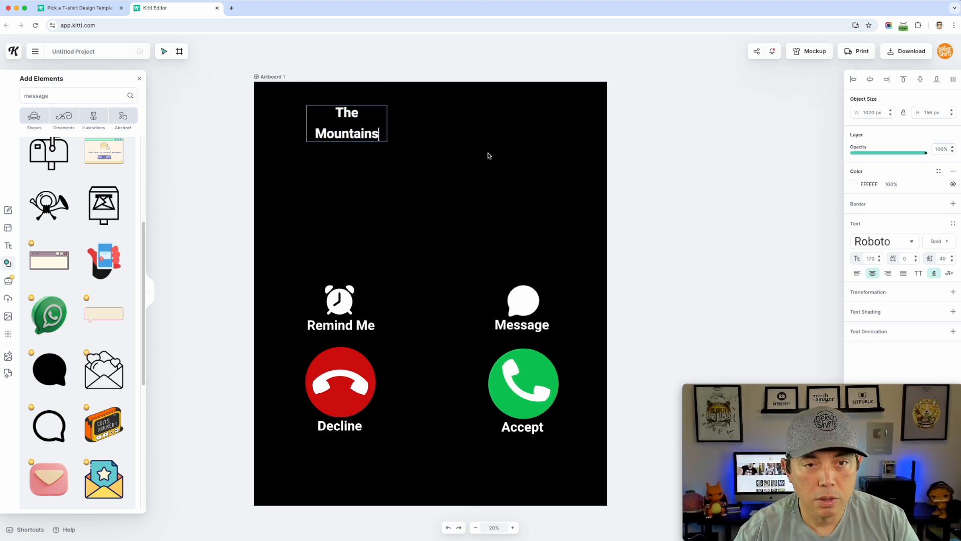
key("Escape")
left_click_drag(388, 118, 552, 119)
- Change the title's wording to "Video Games", enlarge it to about font size 528, and center it horizontally on the artboard
double_click(444, 112)
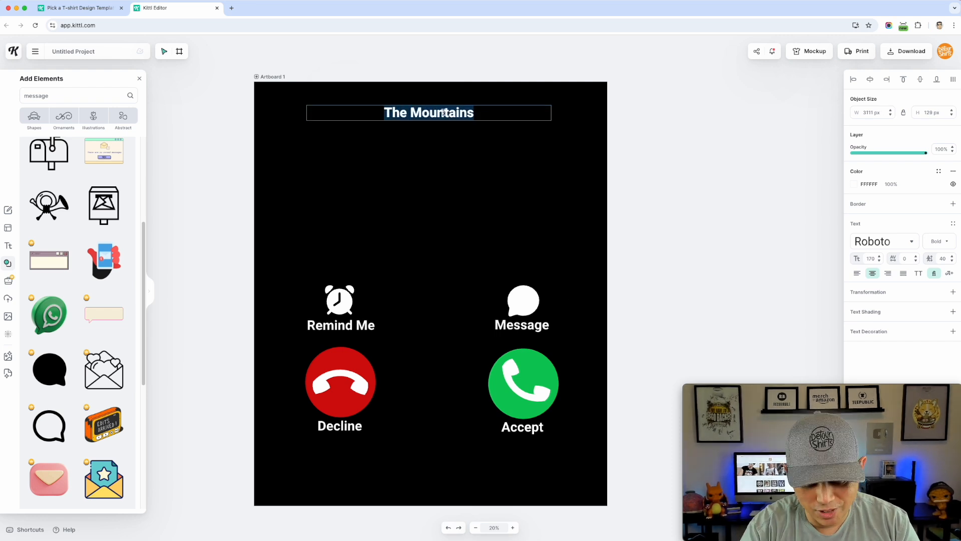
type("Vide")
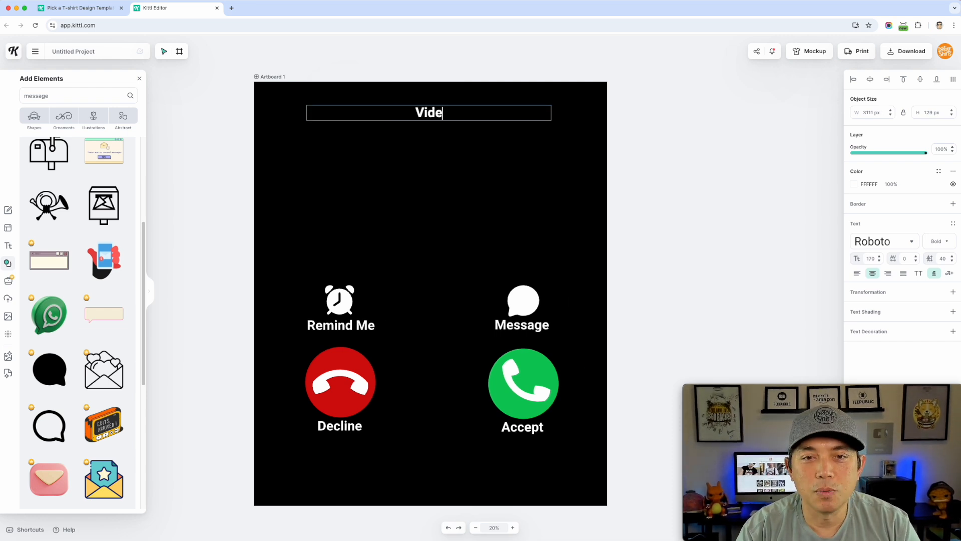
type("o Games")
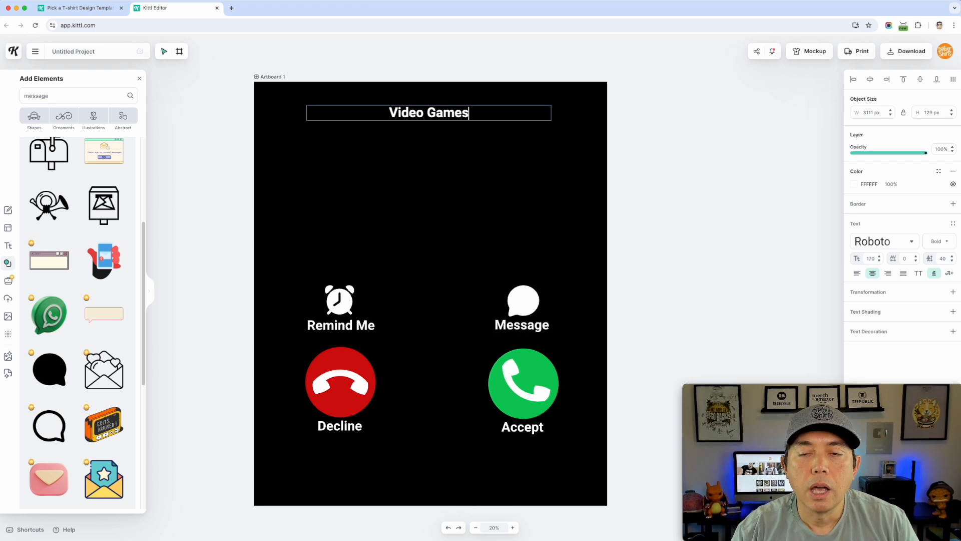
key("Escape")
left_click_drag(551, 111, 583, 174)
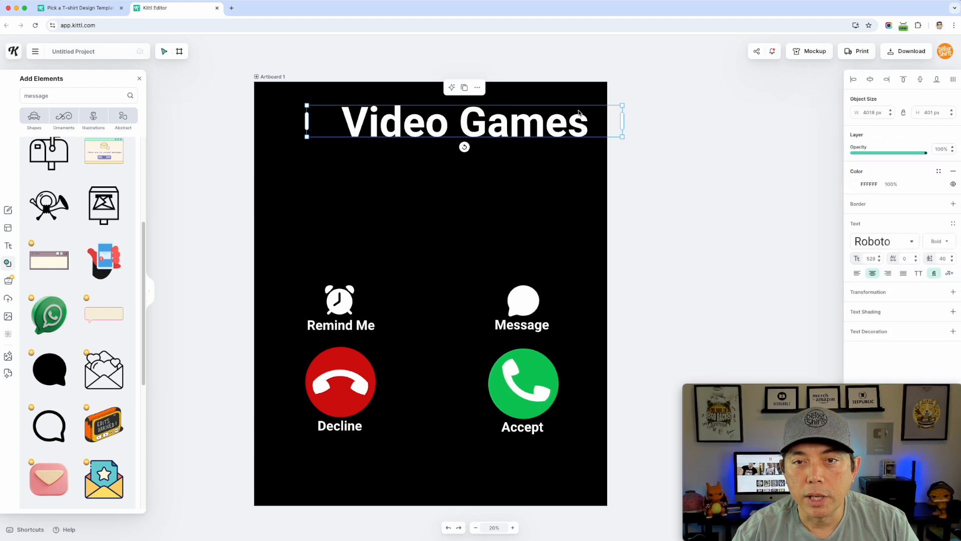
left_click(870, 80)
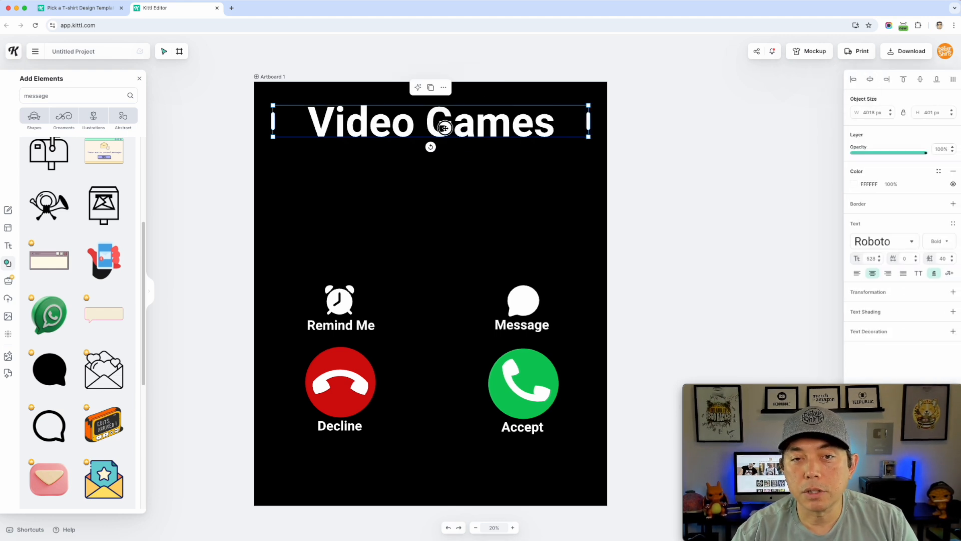
- Duplicate the "Video Games" title directly beneath itself and change the copy's wording to "are calling"
left_click_drag(445, 128, 442, 159)
key("Escape")
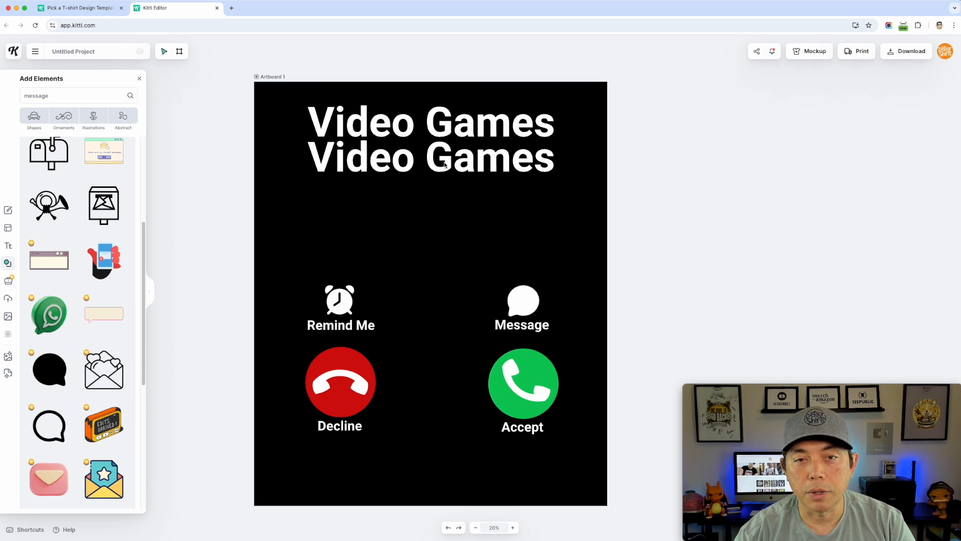
left_click(444, 165)
double_click(443, 165)
triple_click(446, 163)
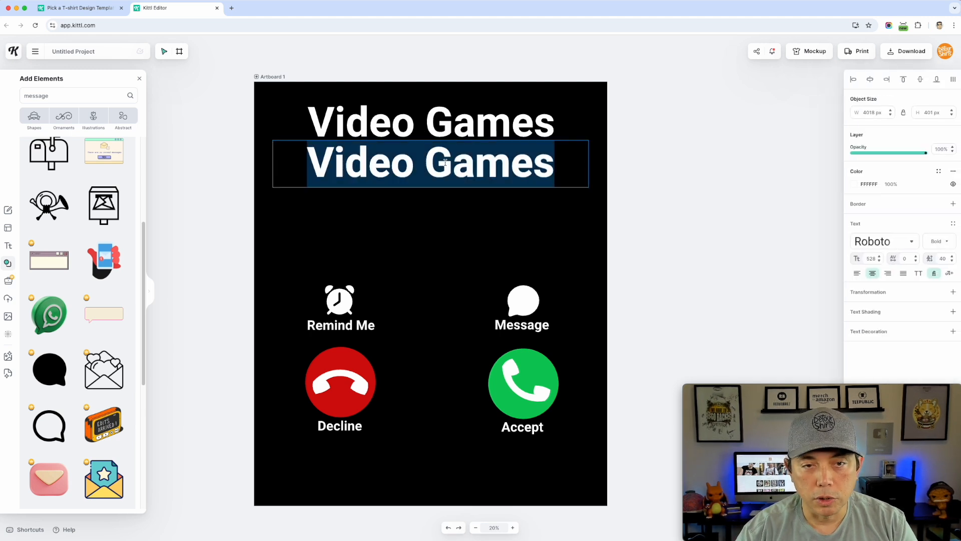
type("ar c")
key("BackSpace")
key("BackSpace")
type("e calling")
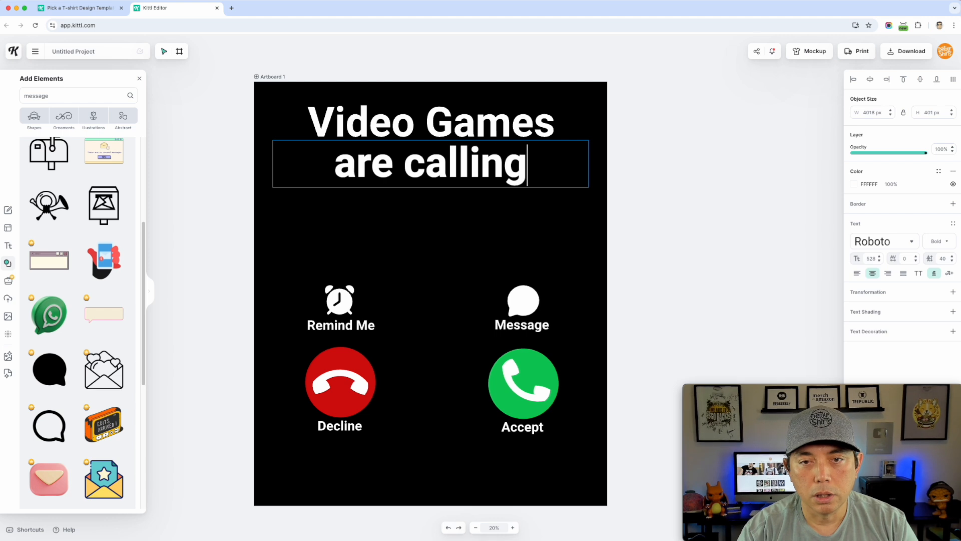
- Append "...." to the "are calling" line, reduce it to about font size 374, and center it closely beneath the "Video Games" title
type("....")
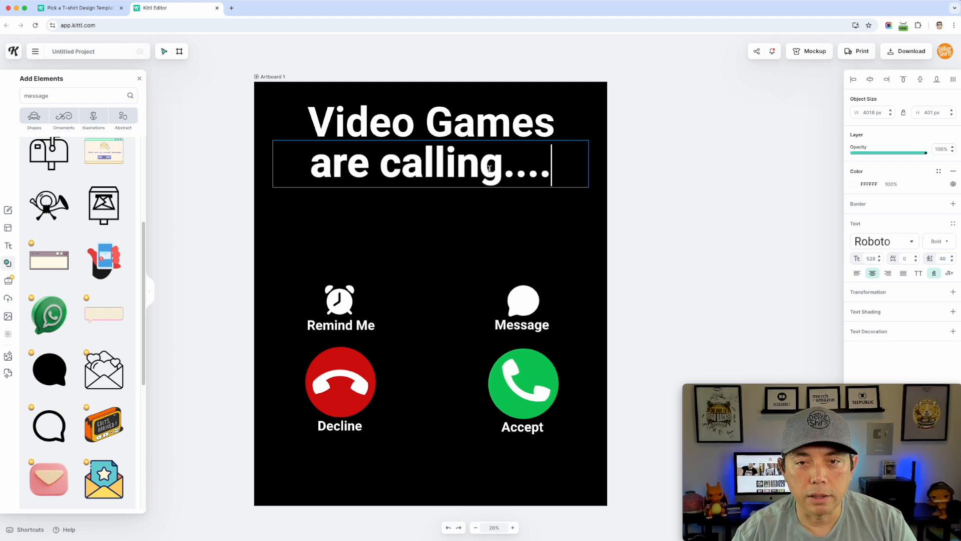
left_click_drag(549, 168, 299, 175)
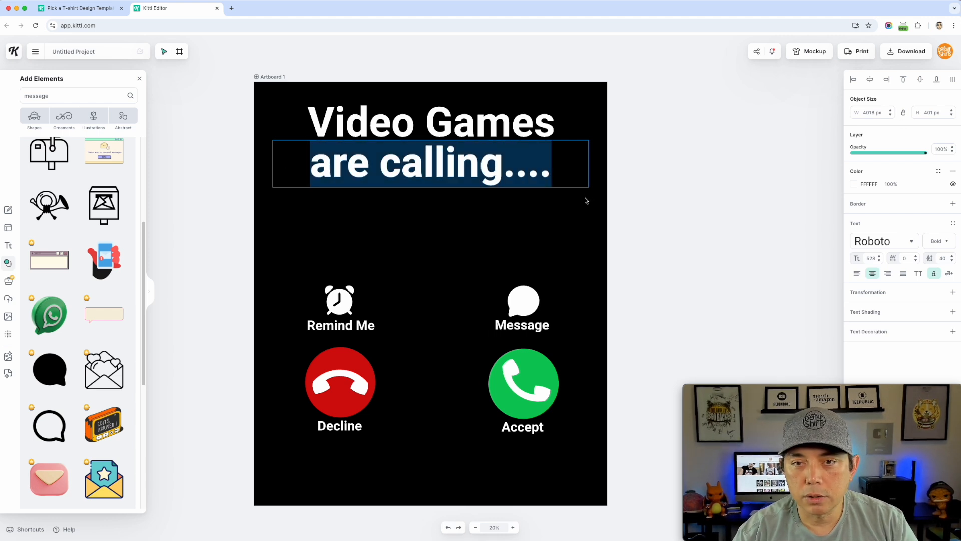
key("Escape")
left_click_drag(589, 181, 497, 166)
left_click_drag(388, 152, 450, 155)
left_click_drag(402, 153, 455, 157)
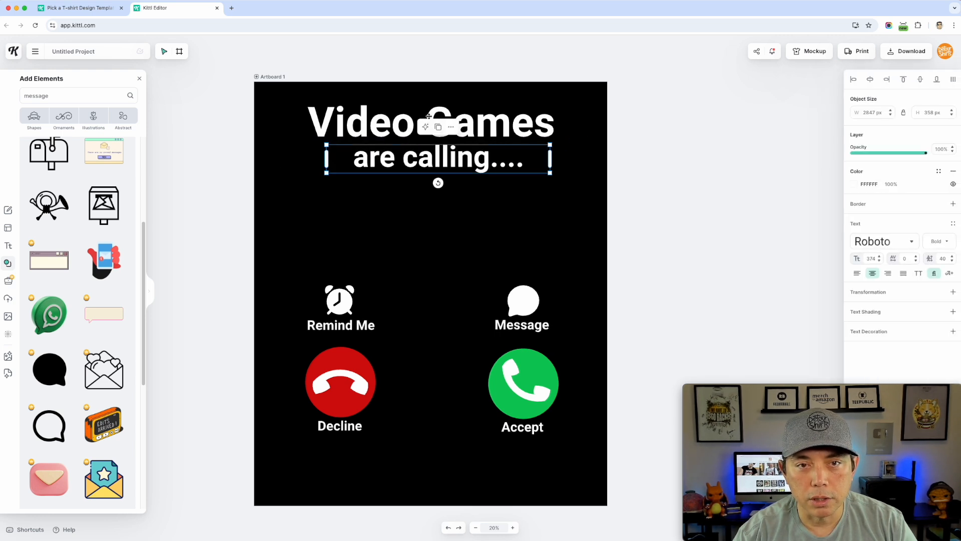
left_click(665, 121)
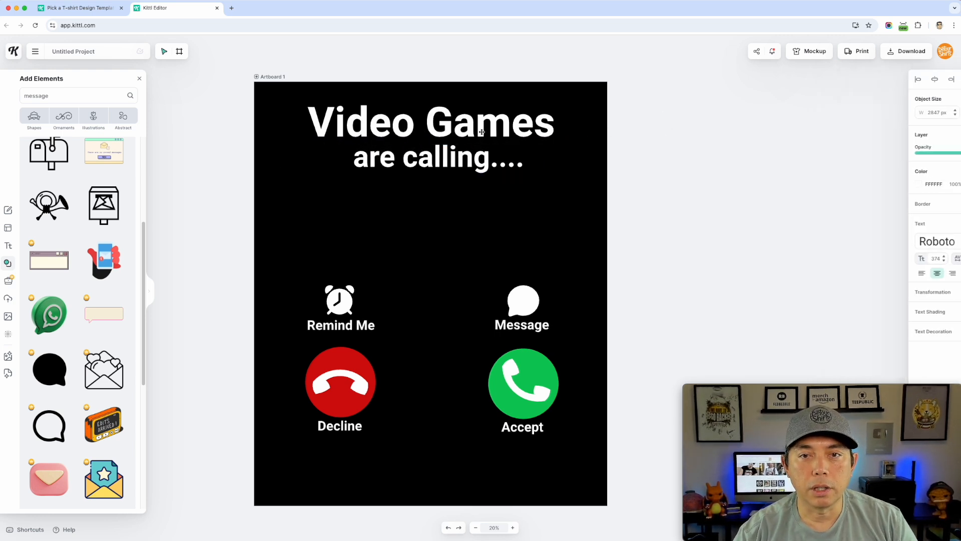
- Duplicate the "Video Games" title below the Decline and Accept buttons and change the copy's wording to "And I Must Go"
left_click(470, 128)
left_click_drag(471, 129, 471, 472, "alt")
double_click(471, 472)
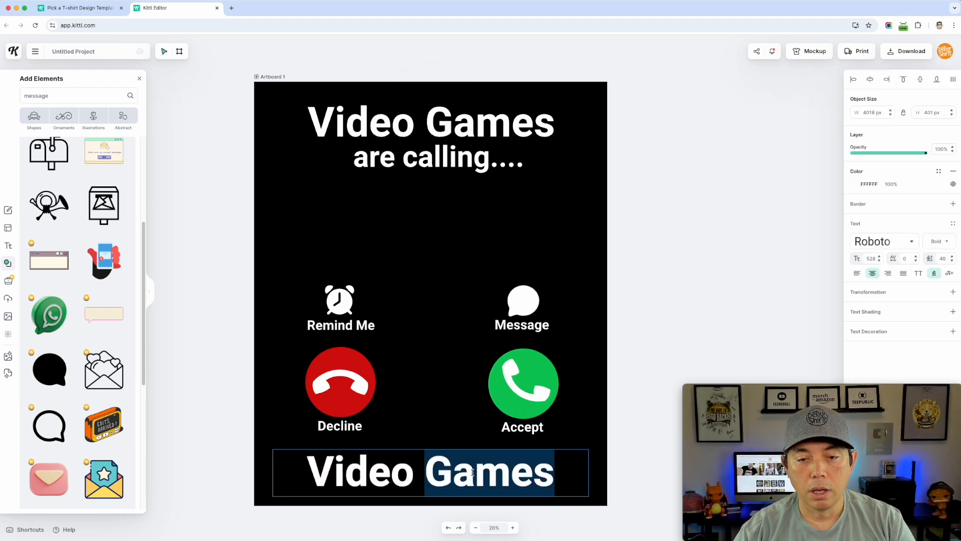
left_click(472, 472)
double_click(473, 472)
left_click(472, 473)
triple_click(472, 472)
type("And I Must Go")
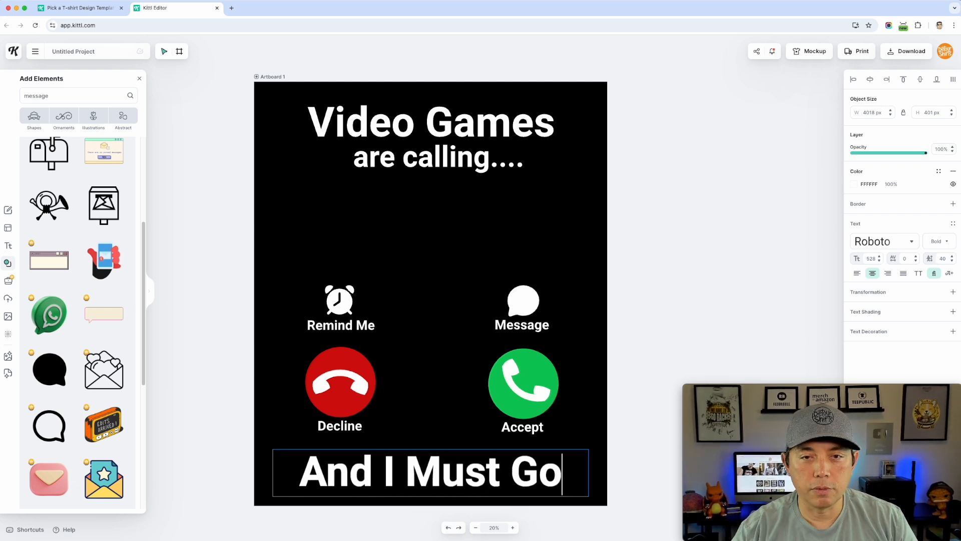
left_click(673, 157)
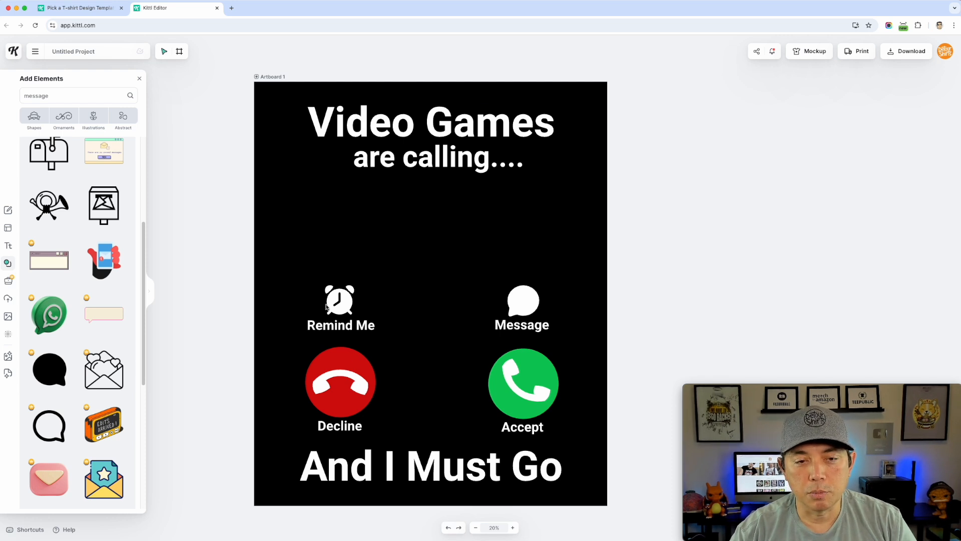
- Scale the call buttons, icons, labels and "And I Must Go" line down together to about 3502 px wide and center them near the artboard's lower edge
left_click_drag(208, 229, 616, 452)
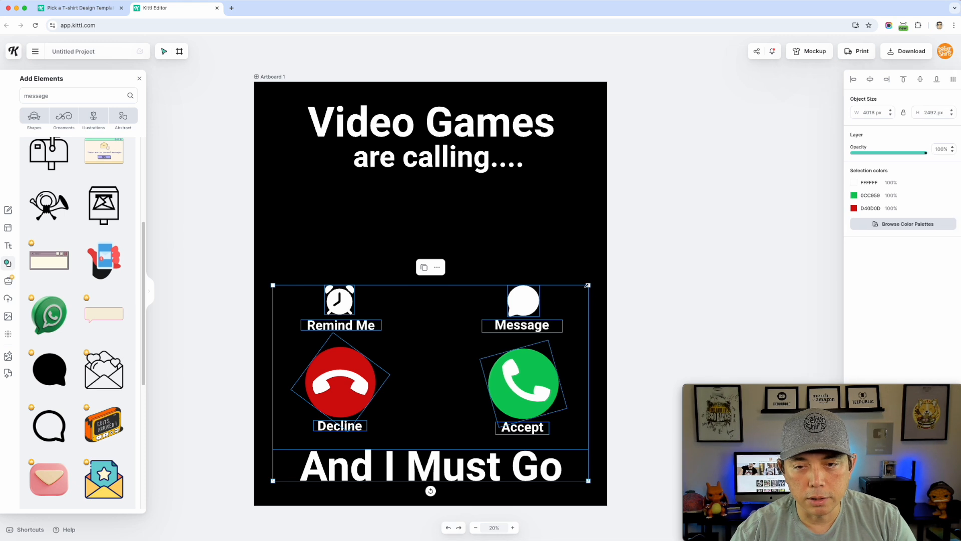
left_click_drag(588, 284, 547, 309)
left_click_drag(499, 387, 518, 396)
left_click(723, 158)
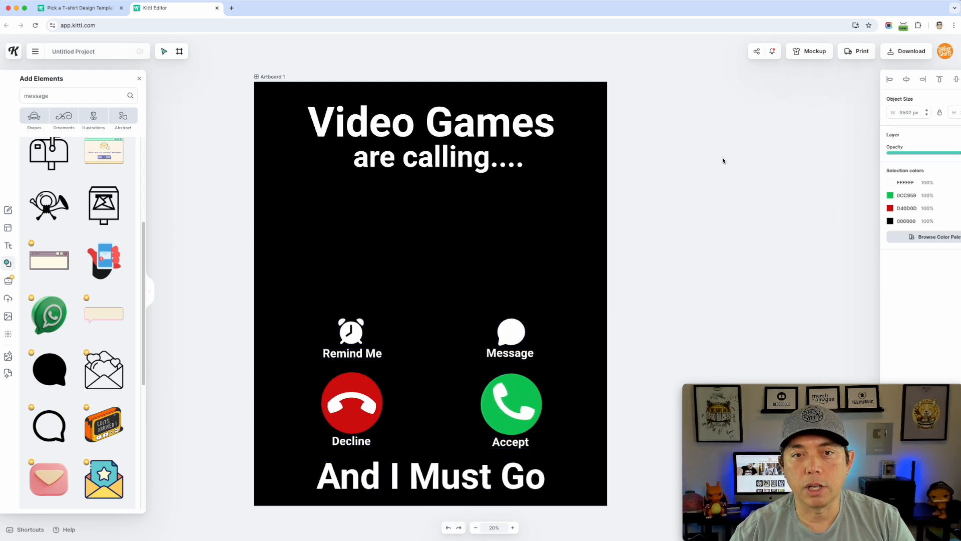
- Search the elements library for "video game controller" and add the solid black controller with a short cord to the artboard
left_click(72, 94)
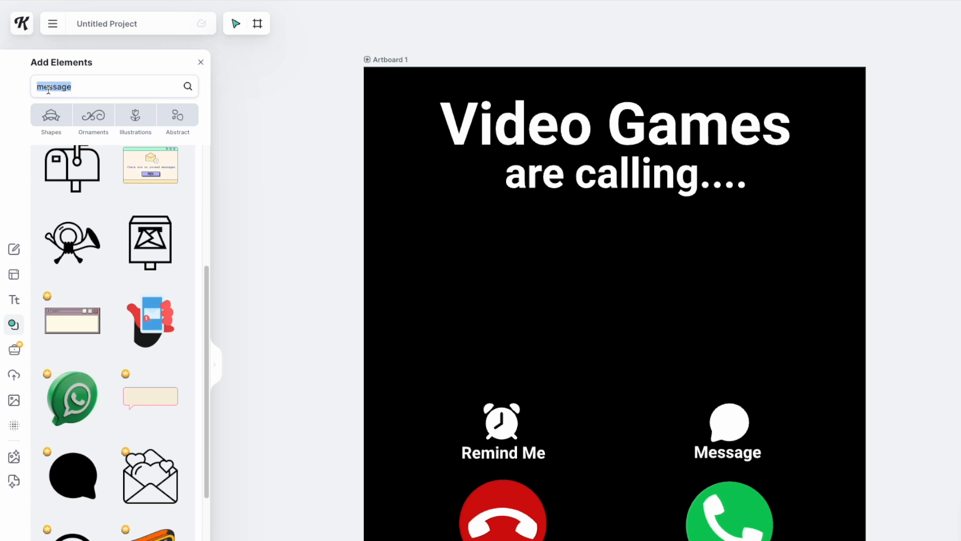
type("video ")
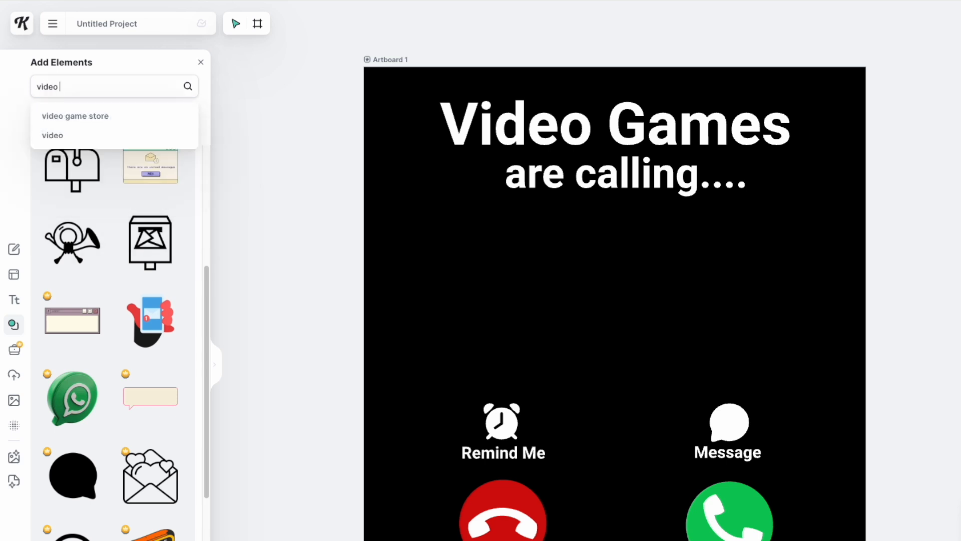
type("game controler")
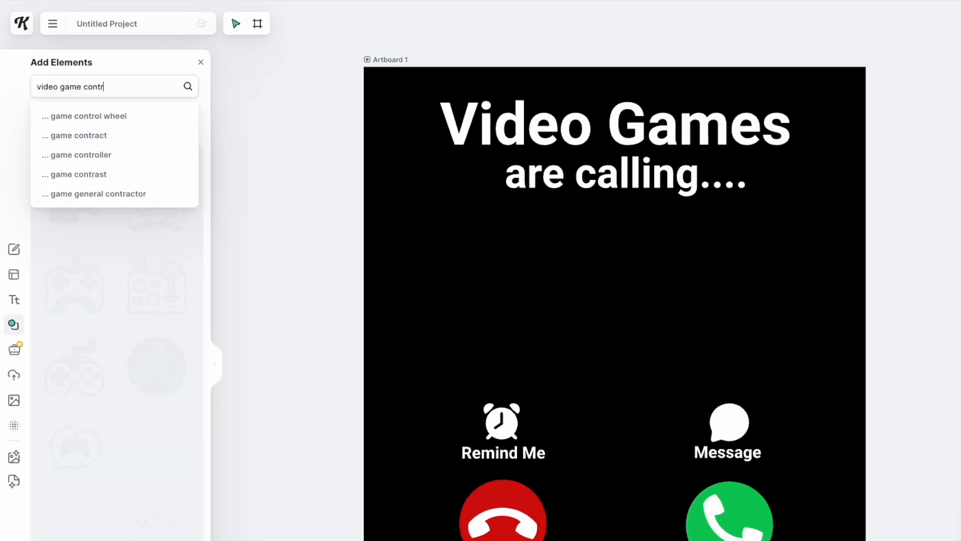
key("BackSpace")
key("BackSpace")
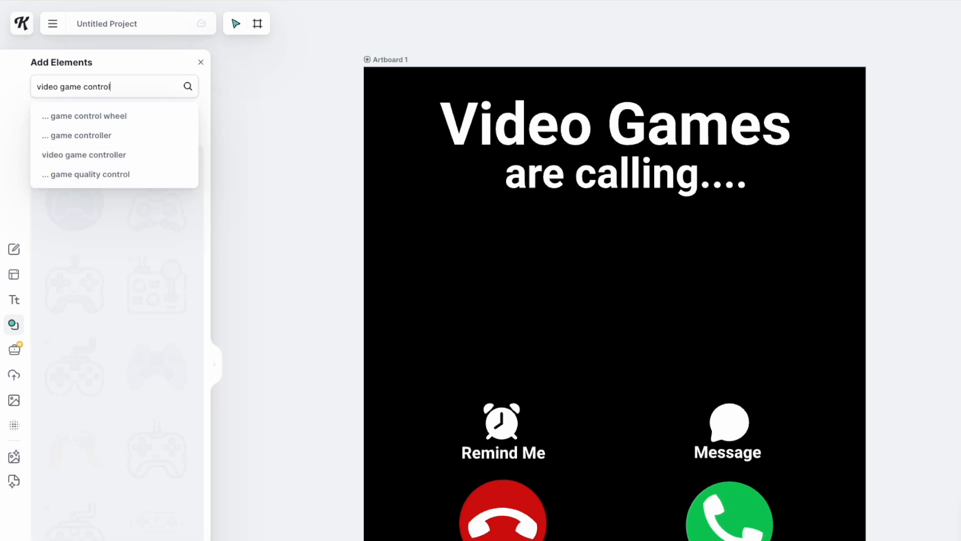
left_click(54, 155)
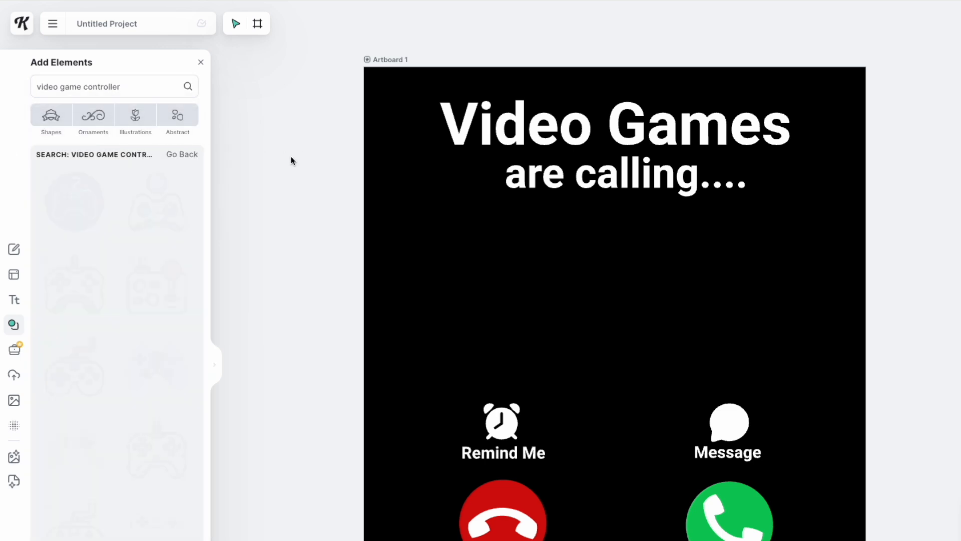
scroll(153, 361, "down", 5)
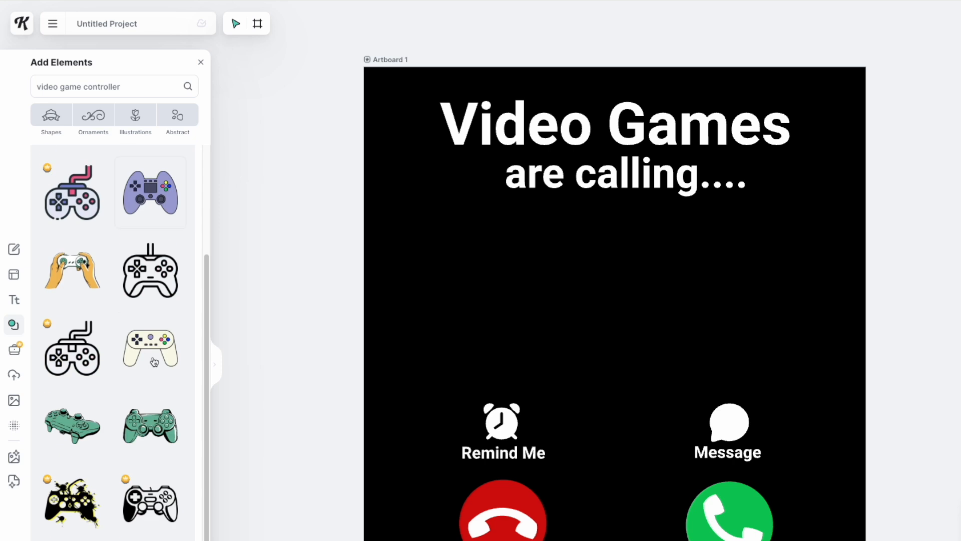
scroll(153, 429, "down", 4)
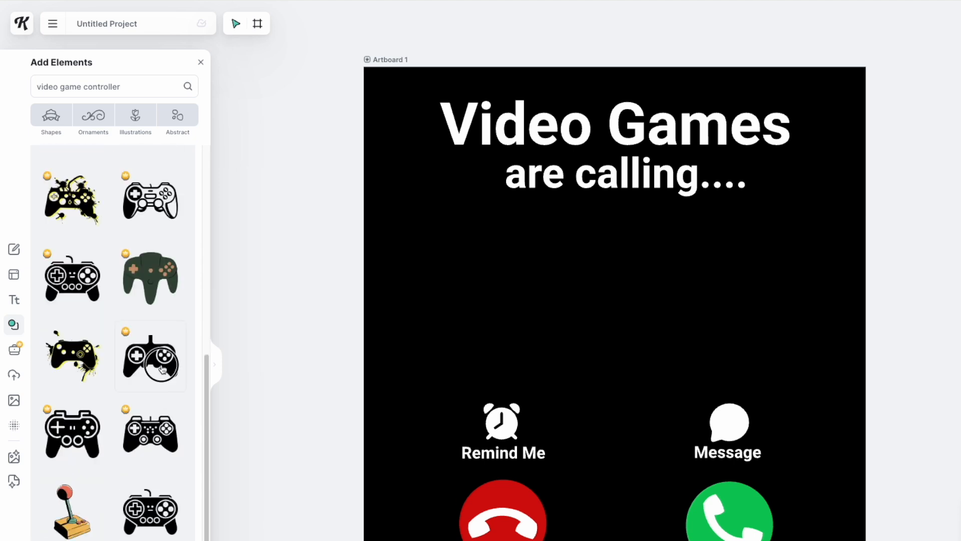
left_click(153, 415)
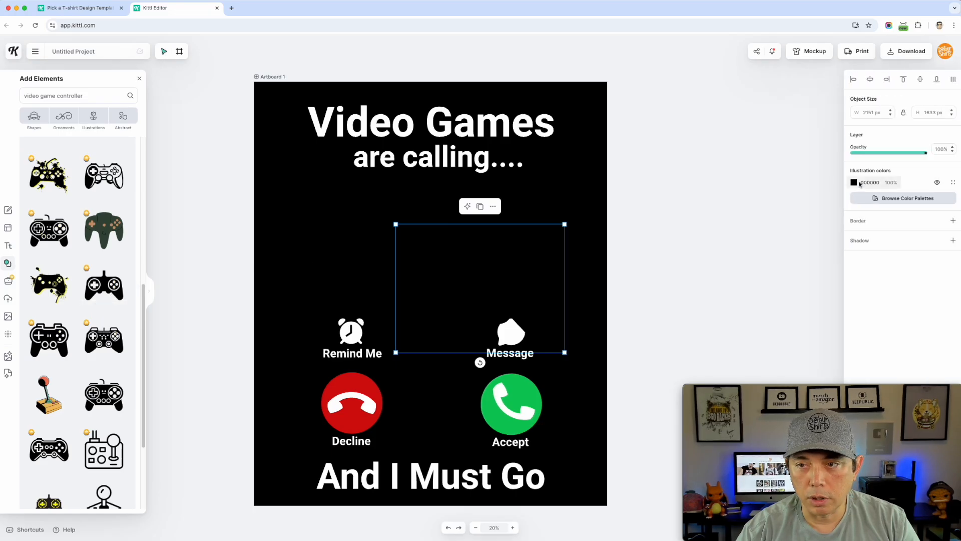
- Recolor the controller white and position it between the "are calling...." line and the call icons
left_click(859, 184)
left_click(775, 209)
left_click(450, 235)
left_click_drag(450, 235, 481, 245)
left_click(711, 257)
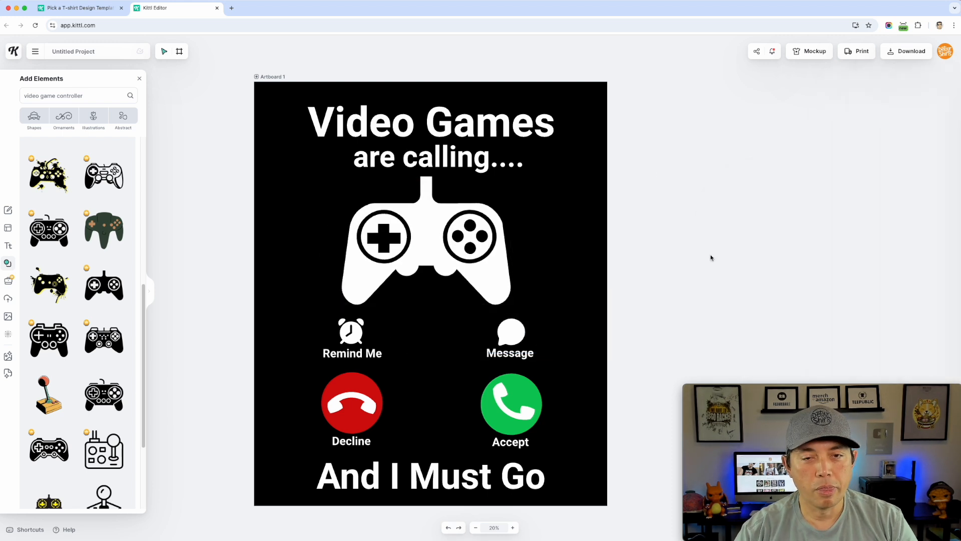
- Enlarge the "Video Games" title slightly and re-center it horizontally above "are calling...."
left_click(519, 128)
left_click_drag(590, 101, 617, 98)
left_click_drag(549, 125, 530, 126)
left_click(705, 146)
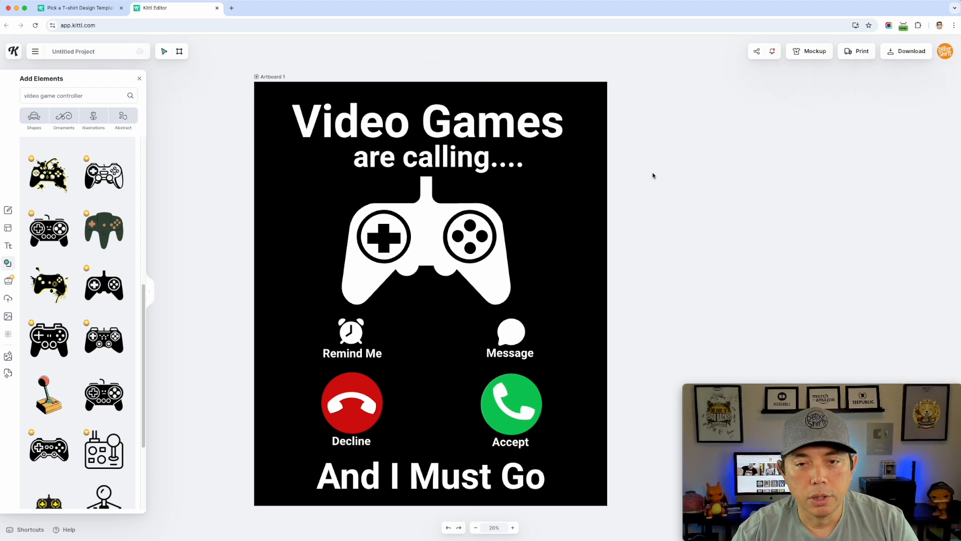
- Scale down the alarm clock and speech bubble icons together with their "Remind Me" and "Message" labels, leaving the call buttons out
scroll(652, 173, "down", 2)
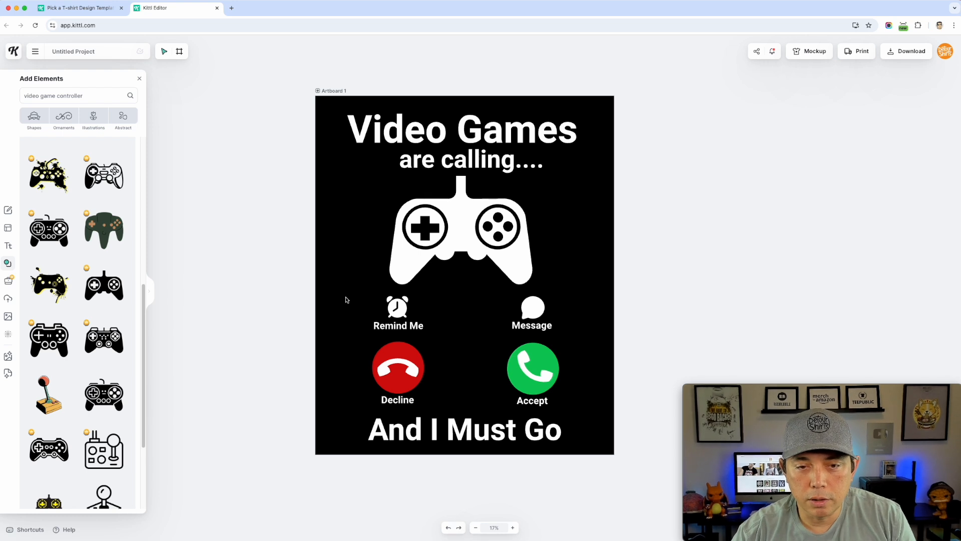
left_click_drag(205, 275, 608, 340)
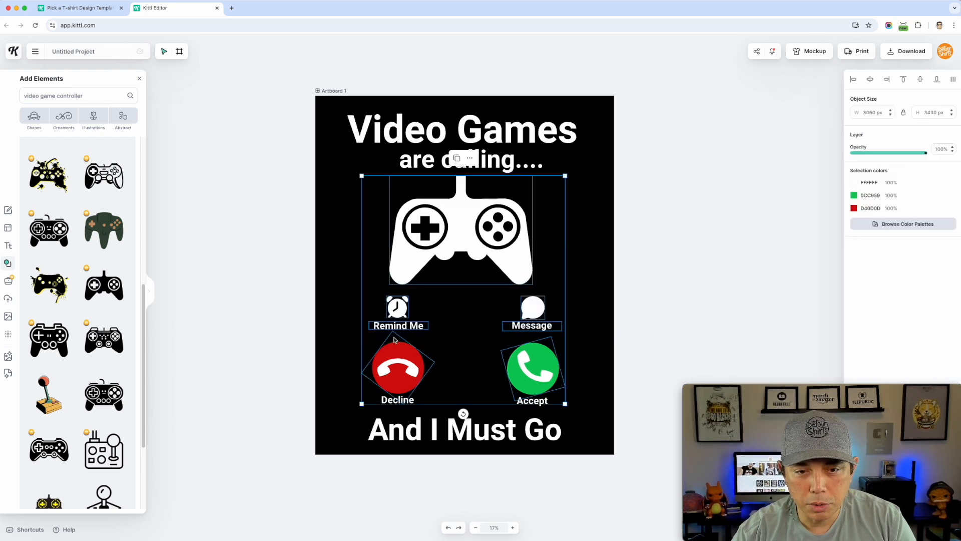
left_click(706, 286)
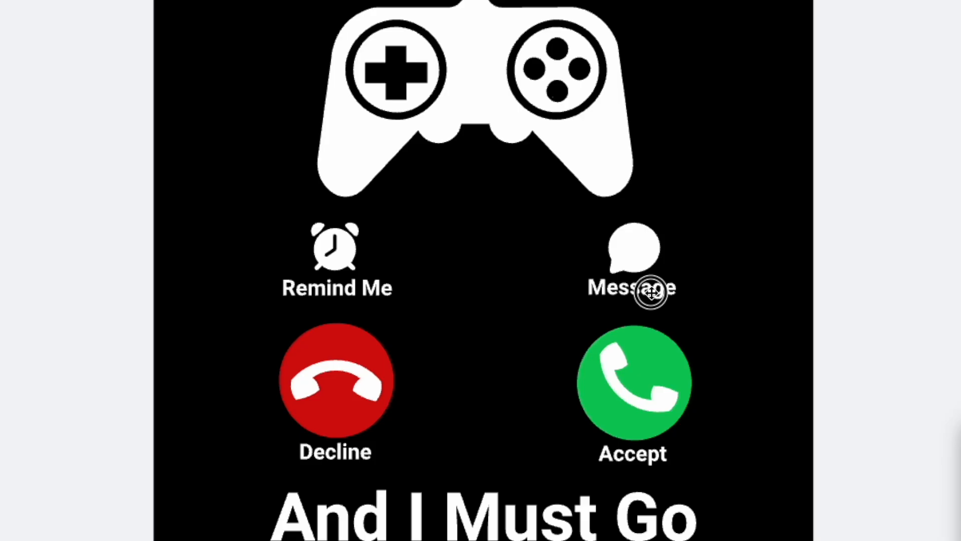
left_click(539, 326)
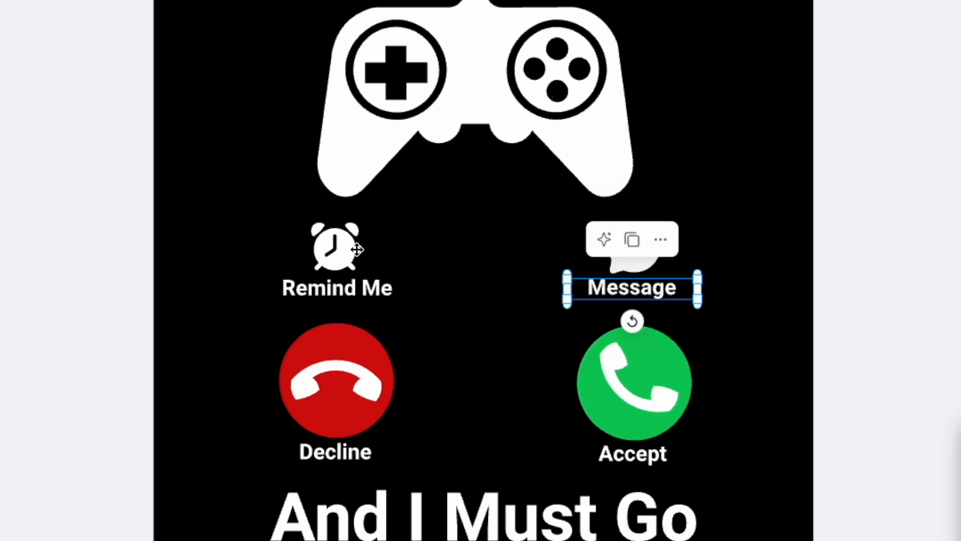
left_click(352, 249, "shift")
left_click(377, 287, "shift")
left_click(643, 249, "shift")
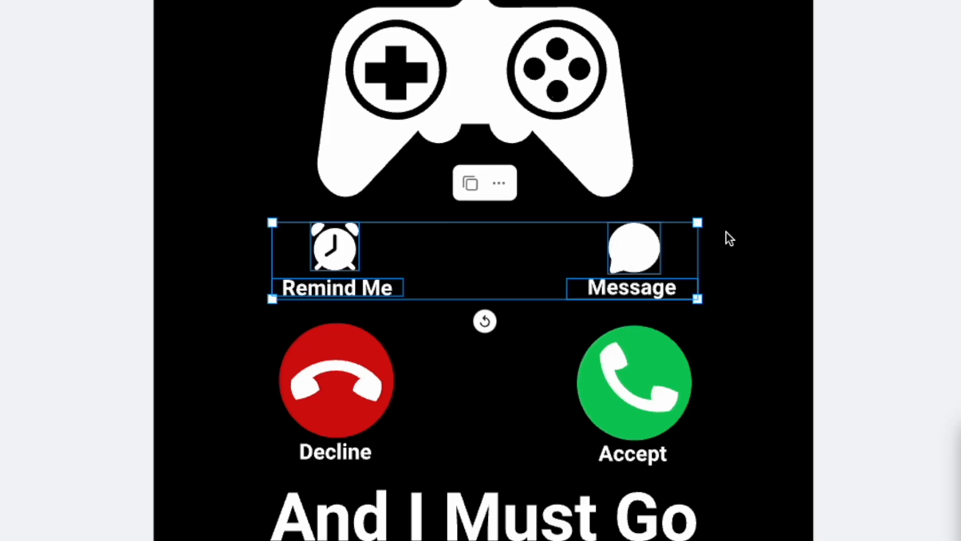
left_click_drag(702, 221, 615, 248)
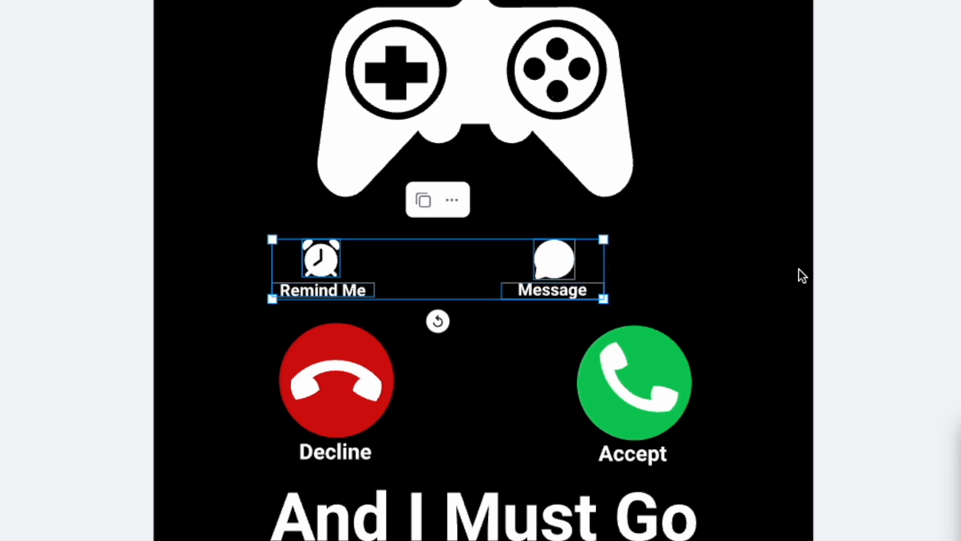
- Move the speech bubble and its "Message" label together so they sit directly above the green Accept button
left_click(586, 270)
left_click(556, 262)
left_click(558, 291, "shift")
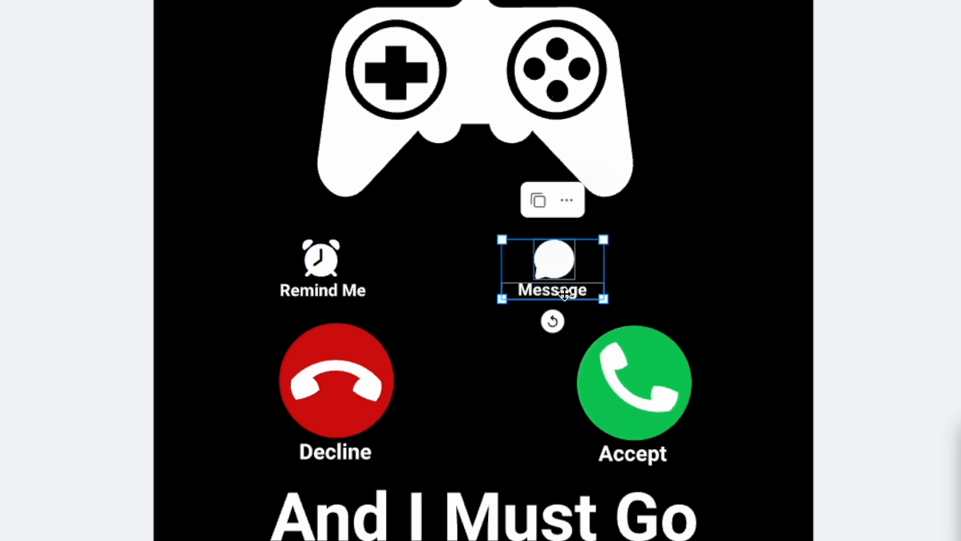
left_click_drag(558, 264, 637, 275)
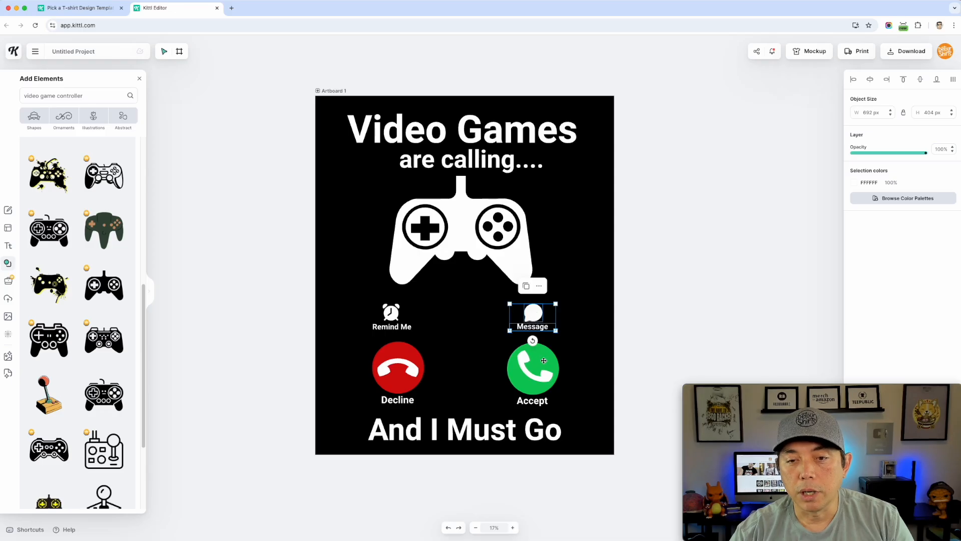
- Align the speech bubble, "Message" label, green call button and "Accept" label on a common vertical center line
left_click(647, 364)
left_click(537, 404, "shift")
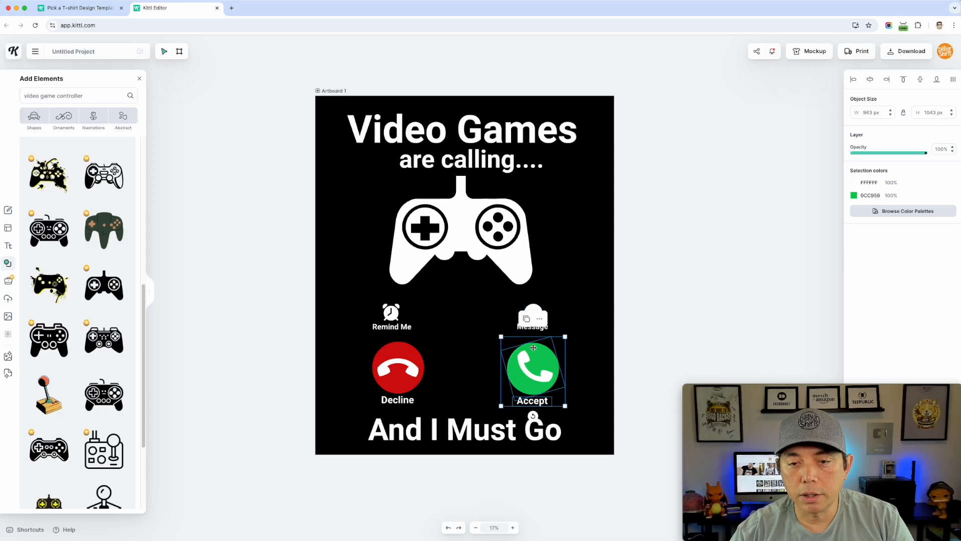
left_click(534, 317, "shift")
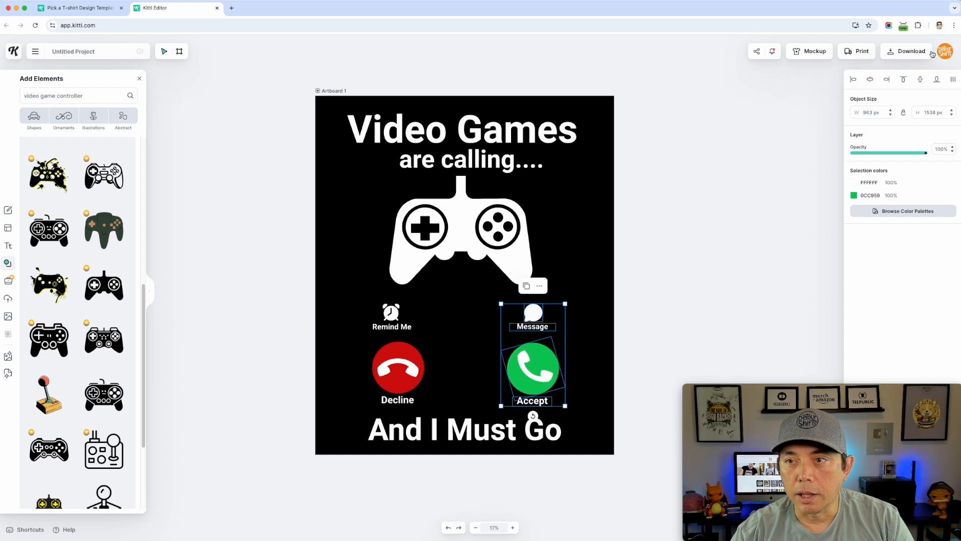
left_click(870, 80)
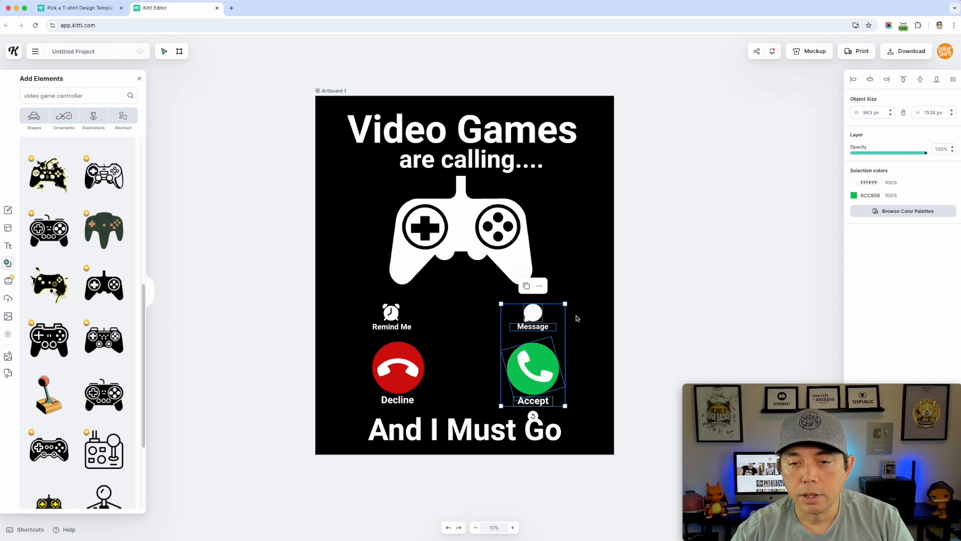
- Align the alarm clock, "Remind Me" label, red call button and "Decline" label on a common vertical center line
left_click(404, 326)
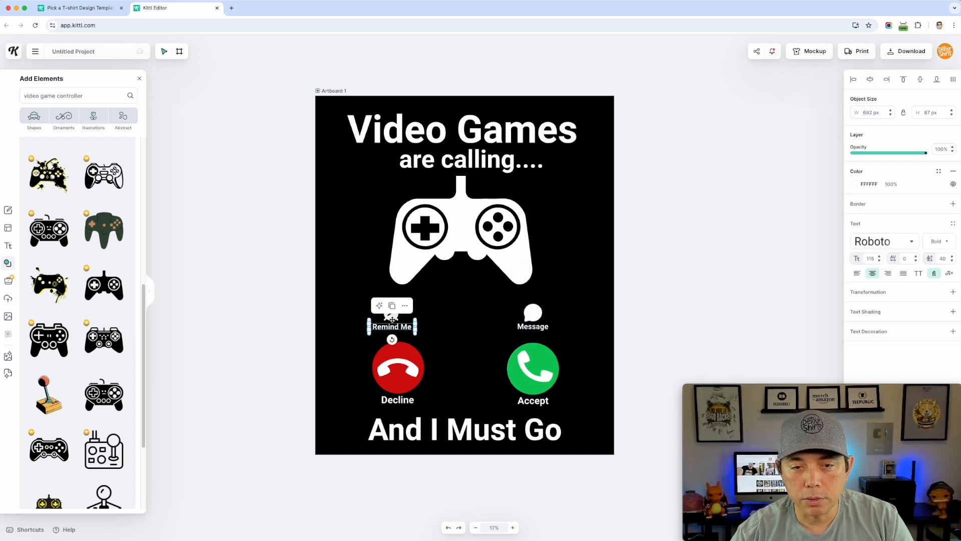
left_click(391, 316, "shift")
left_click(402, 360, "shift")
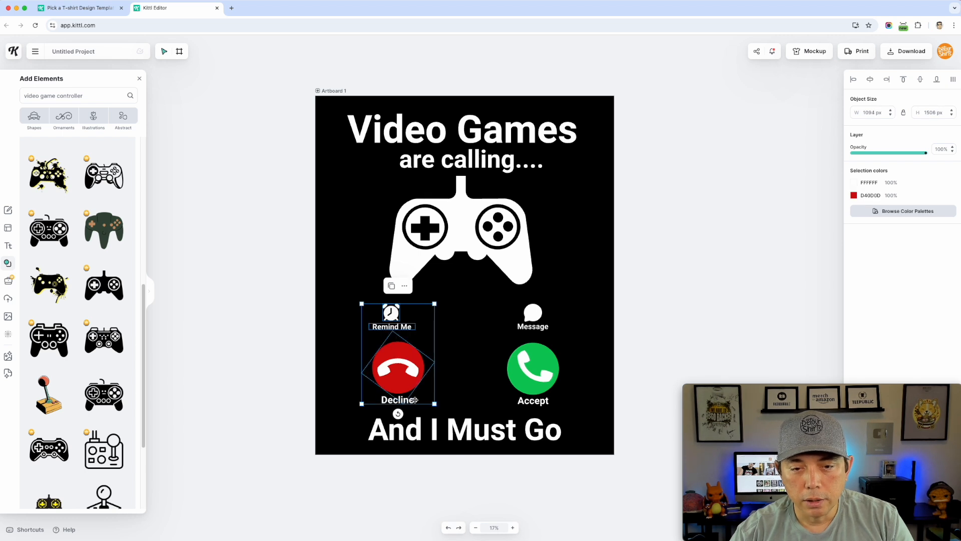
left_click(871, 80)
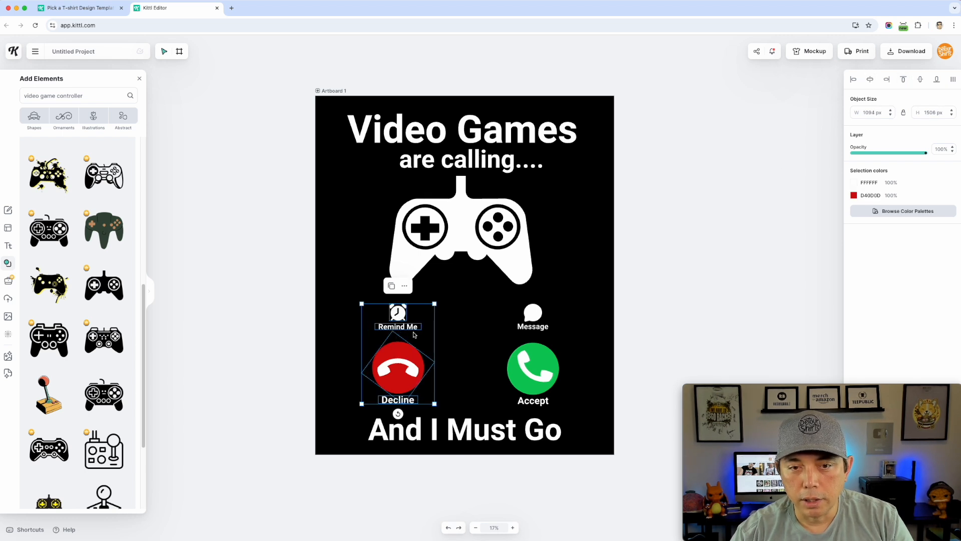
left_click(766, 236)
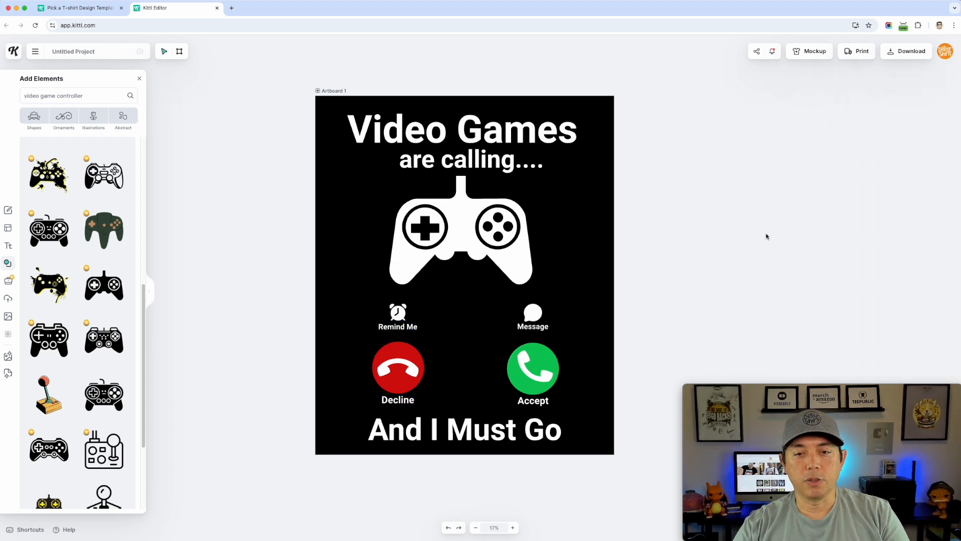
left_click(738, 219)
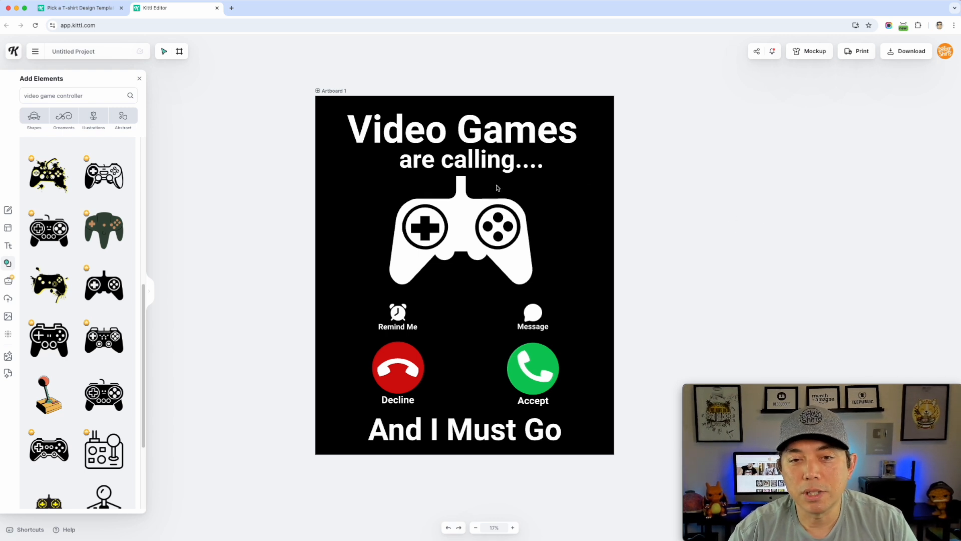
- Duplicate the "Video Games are calling...." artboard to start a second design
left_click(478, 212)
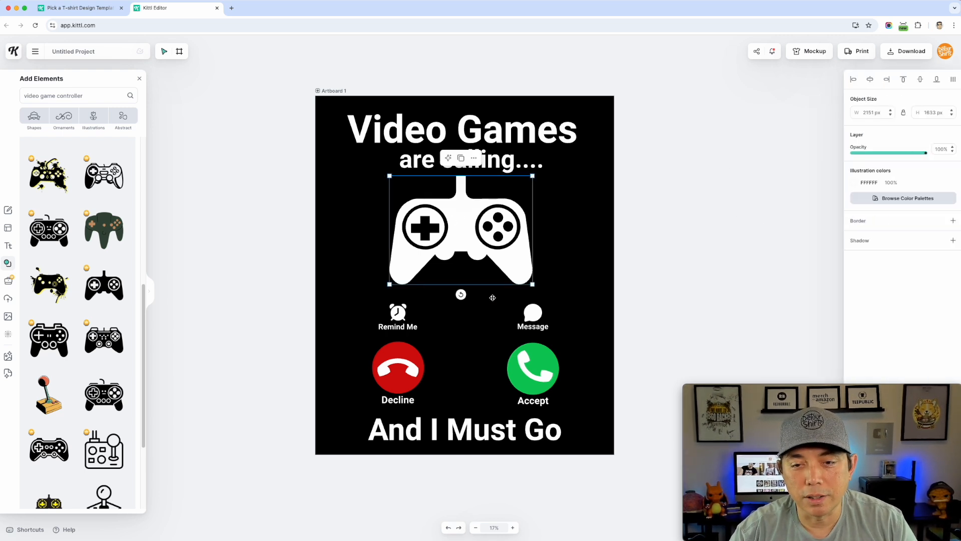
left_click(723, 176)
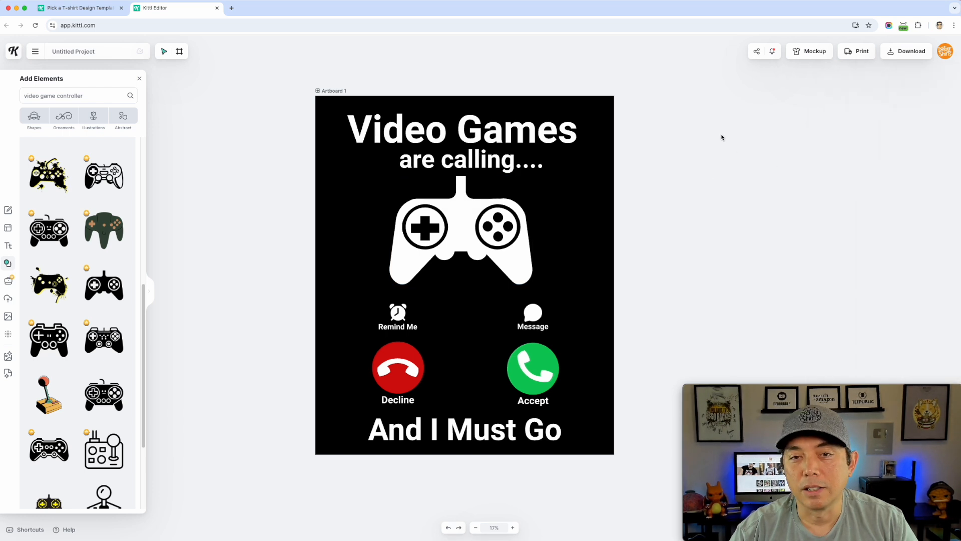
left_click_drag(335, 91, 211, 91)
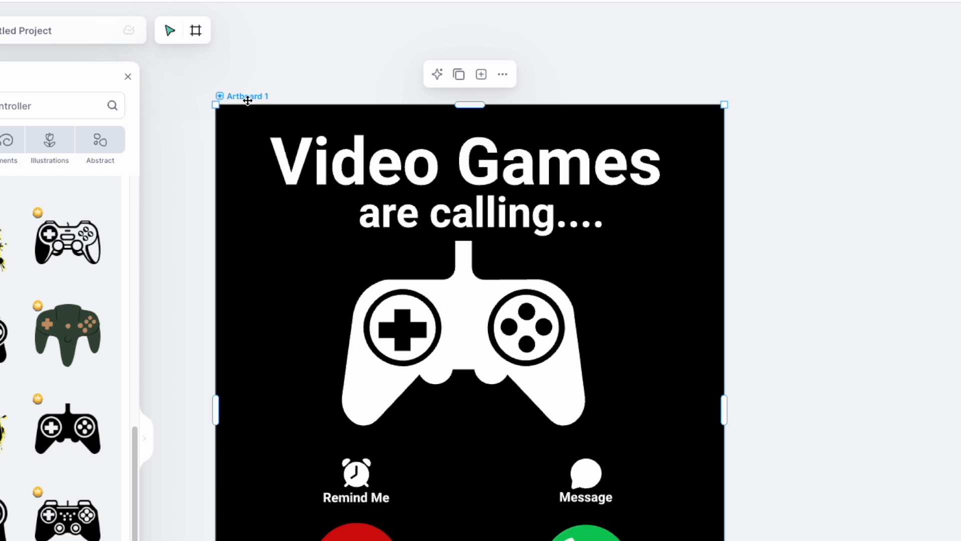
left_click(460, 75)
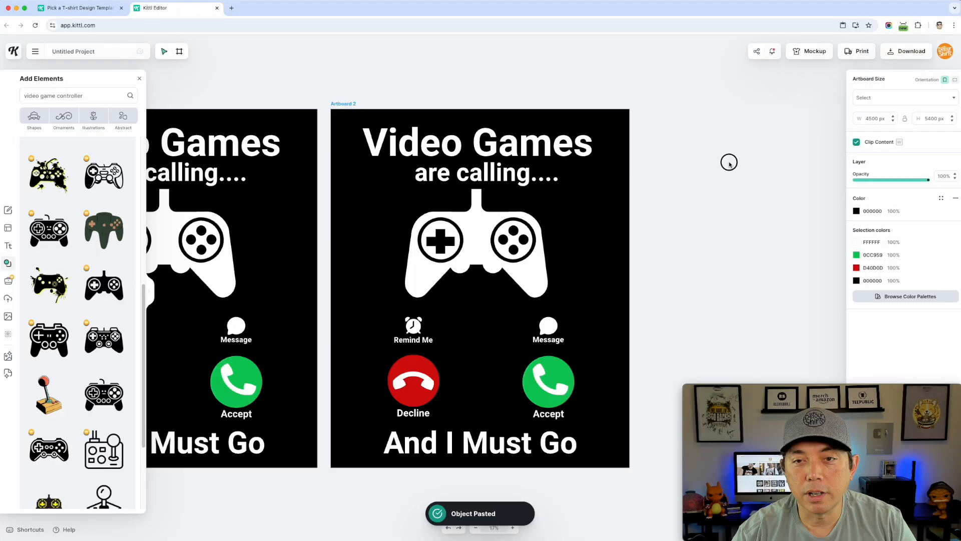
left_click(729, 162)
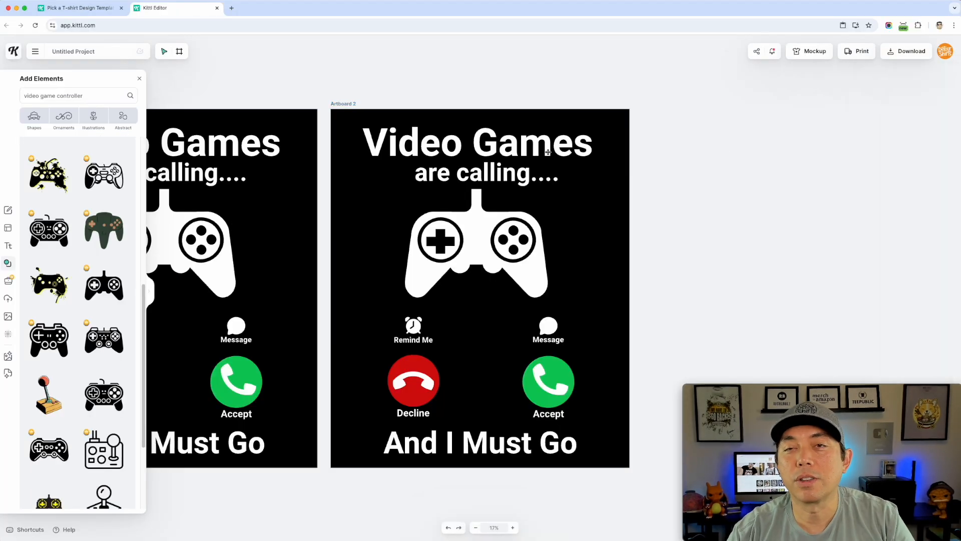
- Replace the "Video Games" headline on the second artboard with "The Mountains"
double_click(549, 153)
triple_click(548, 152)
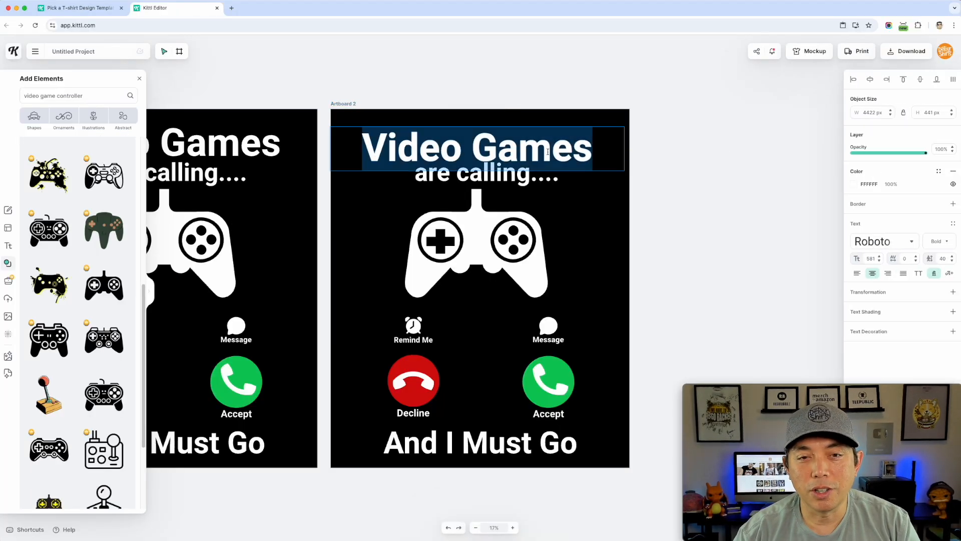
type("The Mountains")
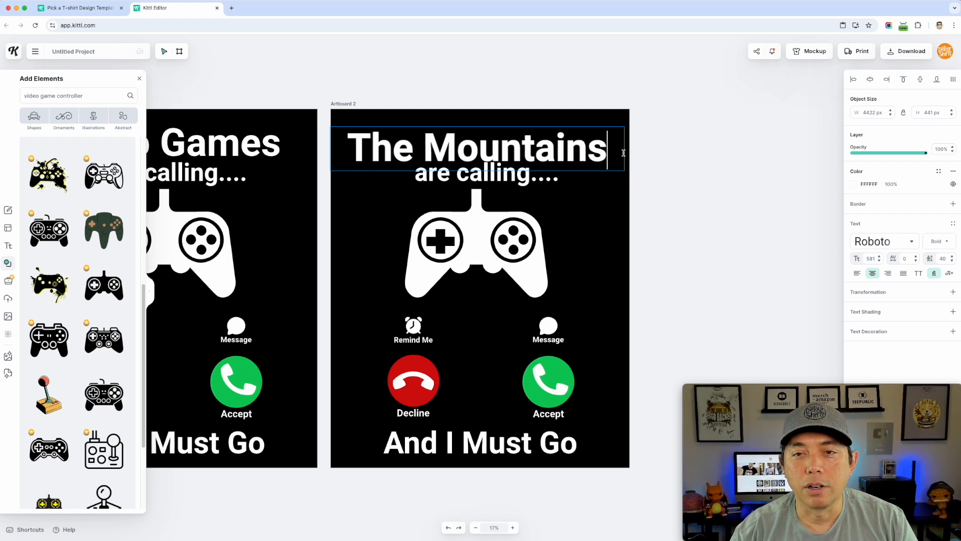
key("Escape")
- Delete the game controller from the second artboard and search the elements for "mountains"
left_click(516, 235)
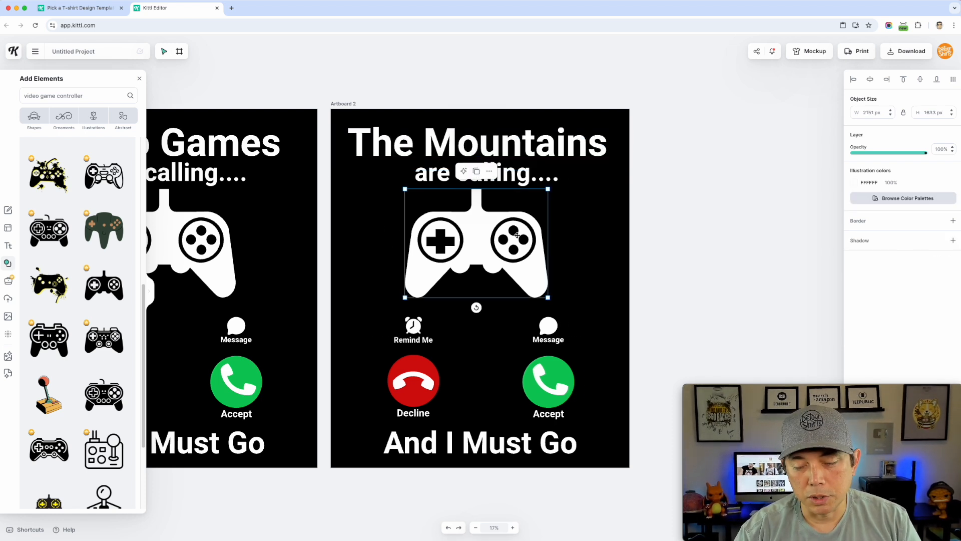
key("Delete")
triple_click(102, 91)
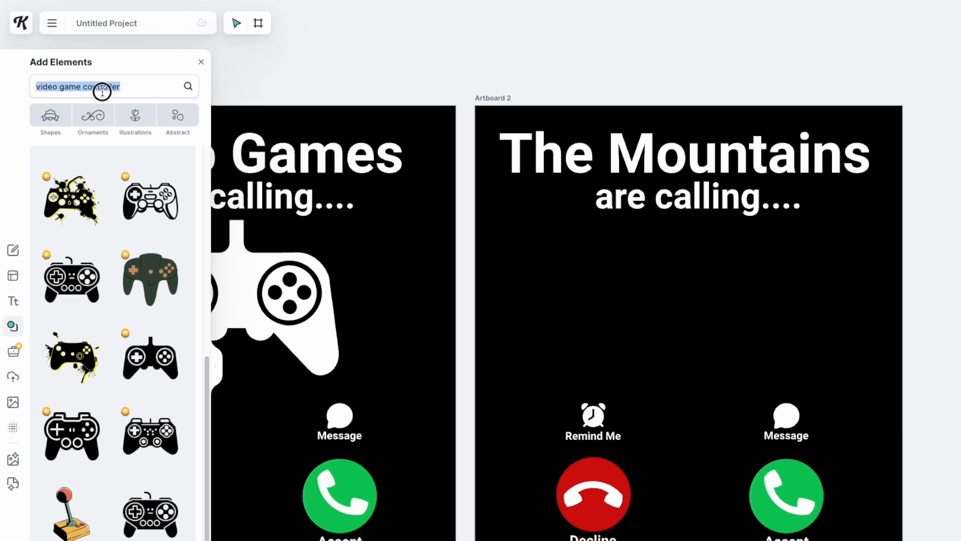
type("mountai")
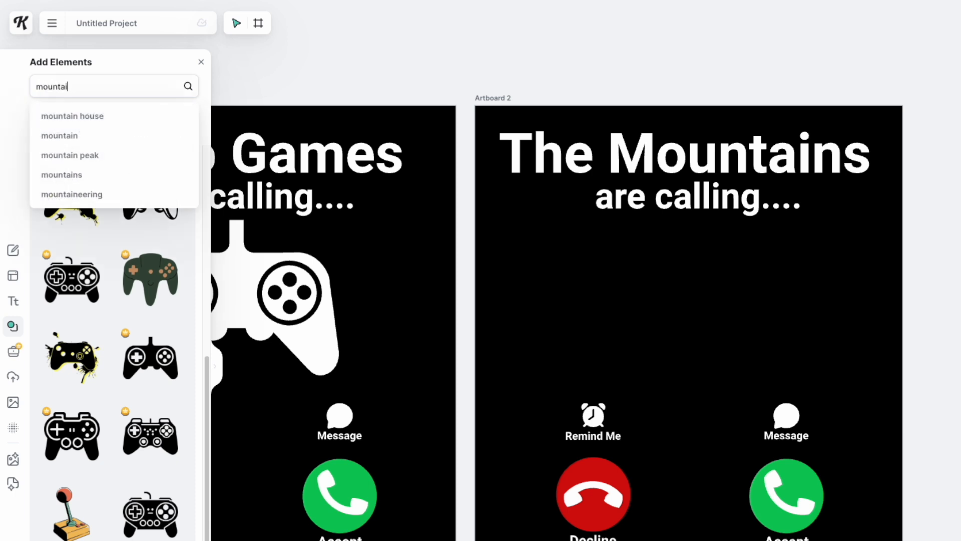
type("ns")
key("Return")
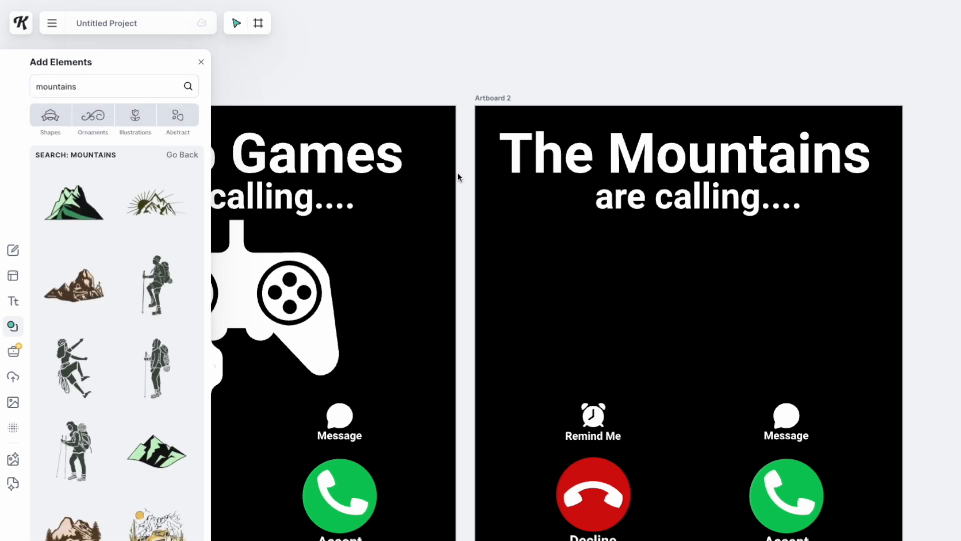
scroll(164, 332, "down", 1)
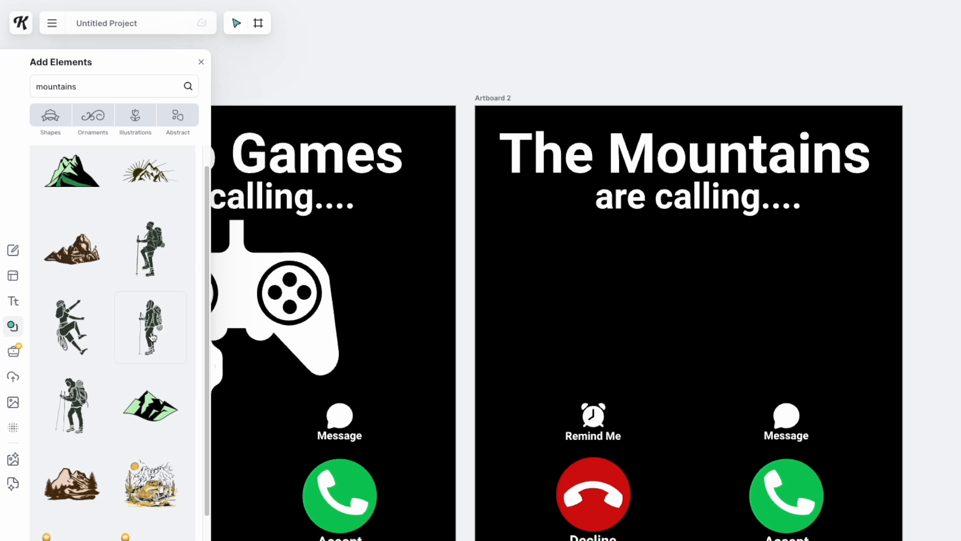
scroll(136, 353, "up", 1)
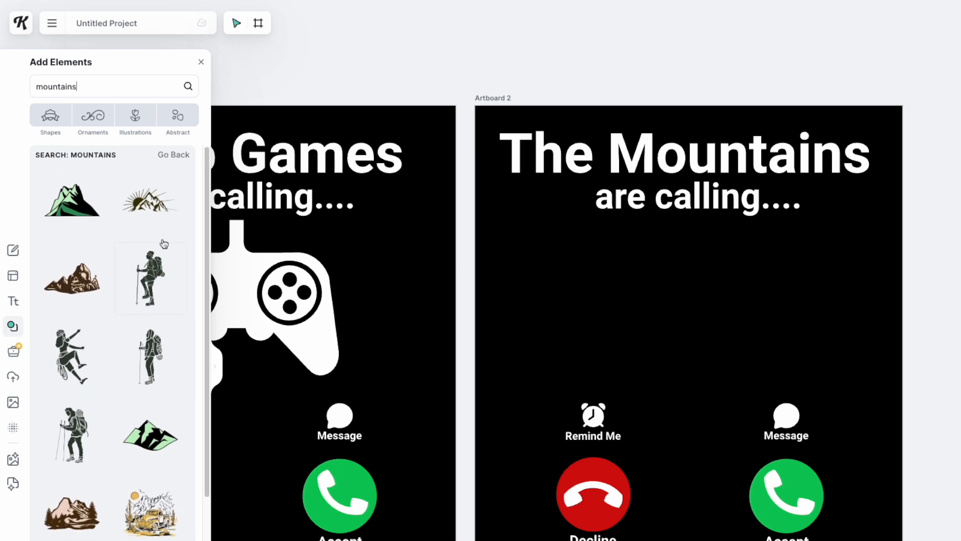
- Insert the mountain illustration with the sun rays and place it beneath the "are calling...." line
left_click(149, 203)
left_click(491, 310)
left_click(709, 351)
left_click_drag(710, 351, 655, 264)
- Recolor the mountain illustration white and enlarge it to nearly fill the artboard's width above the call icons
left_click(854, 183)
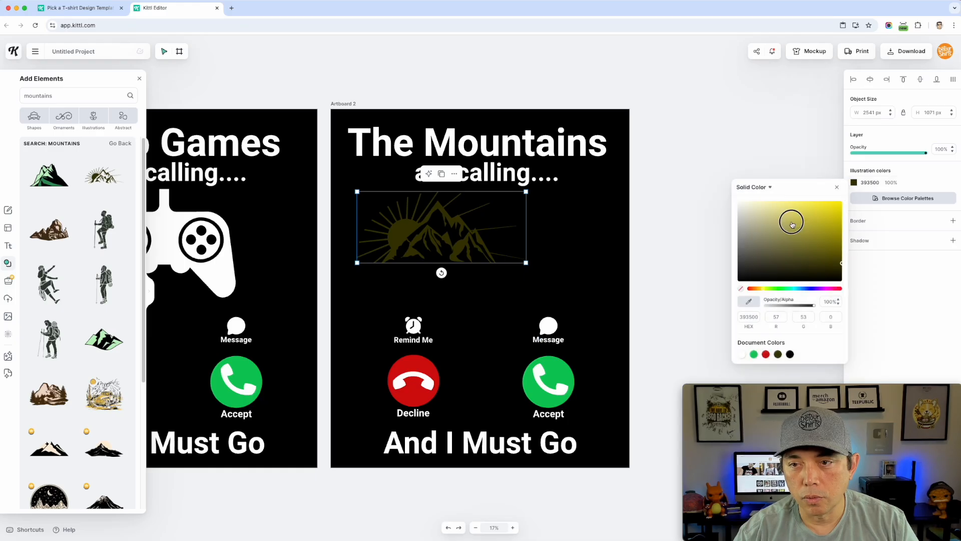
left_click_drag(796, 228, 699, 183)
left_click_drag(526, 263, 616, 300)
left_click(755, 218)
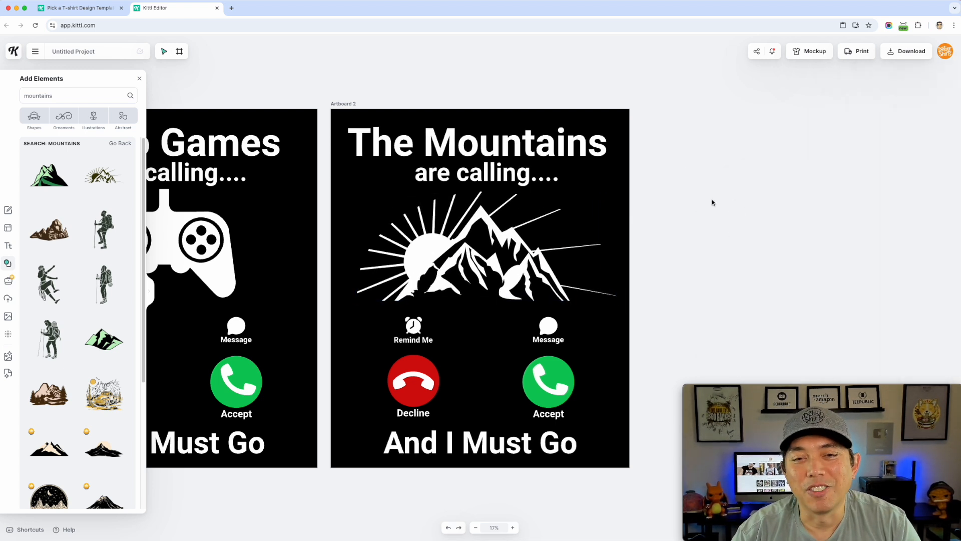
- Duplicate the "The Mountains" artboard and change the headline on the copy to "Hawaii"
left_click(343, 105)
left_click(474, 92)
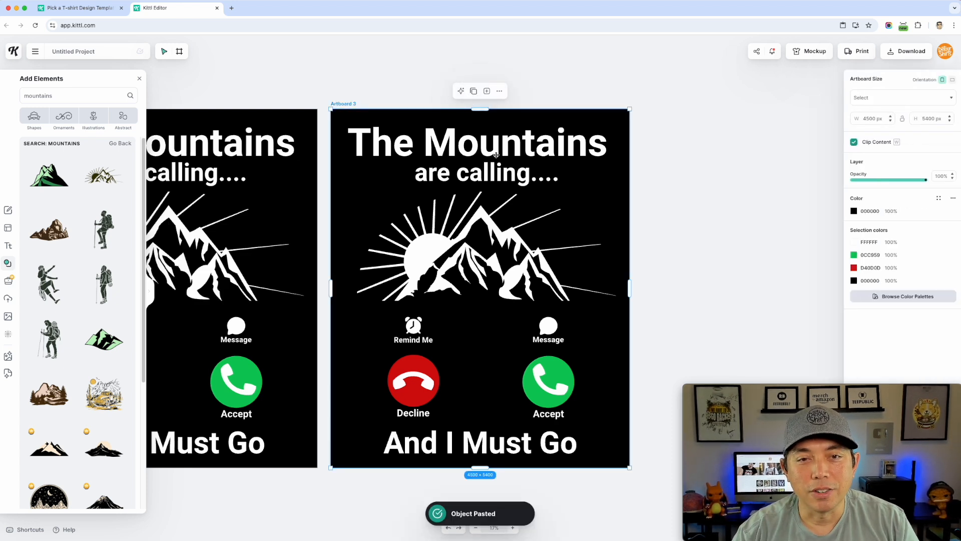
double_click(473, 155)
key("super+a")
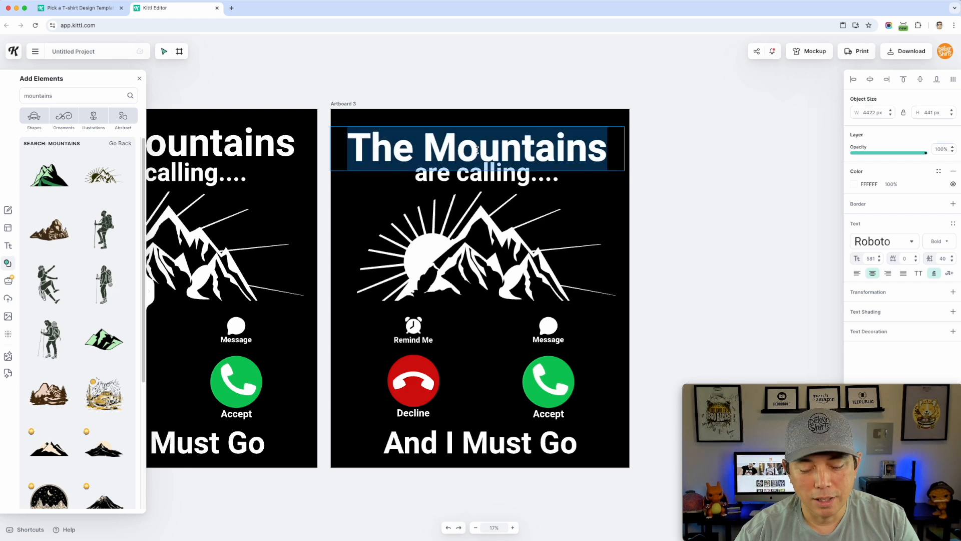
type("Hawaii")
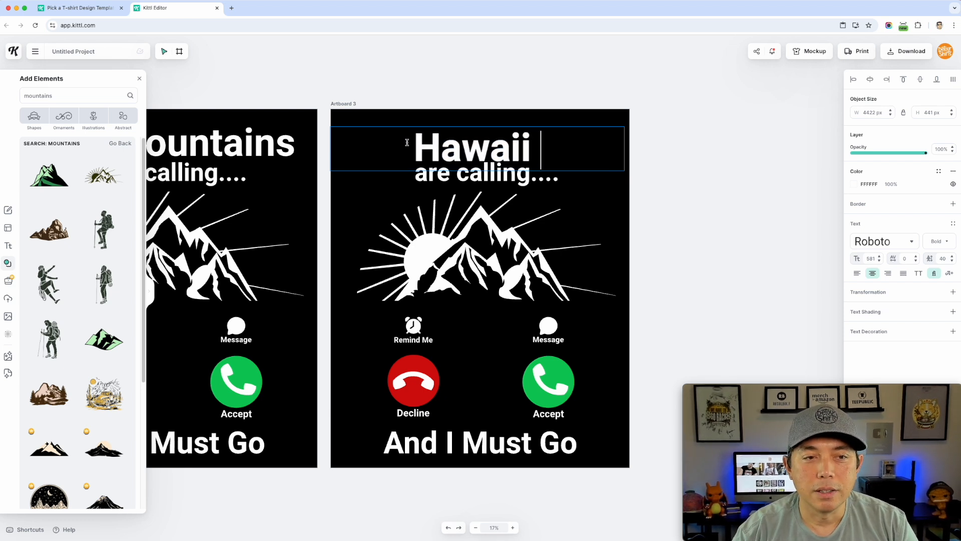
key("Escape")
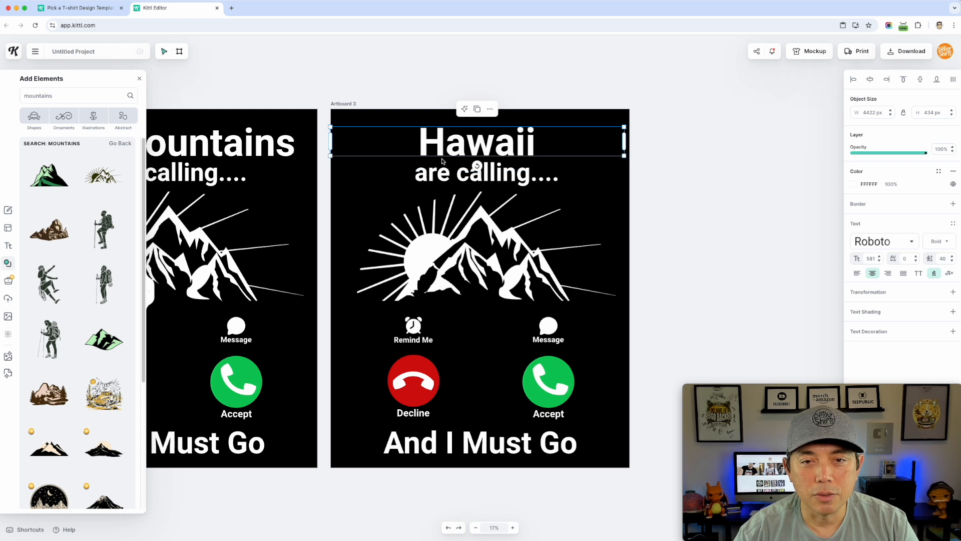
- Change "are" to "is" in the line below "Hawaii" so it reads "is calling...."
left_click(442, 161)
double_click(444, 174)
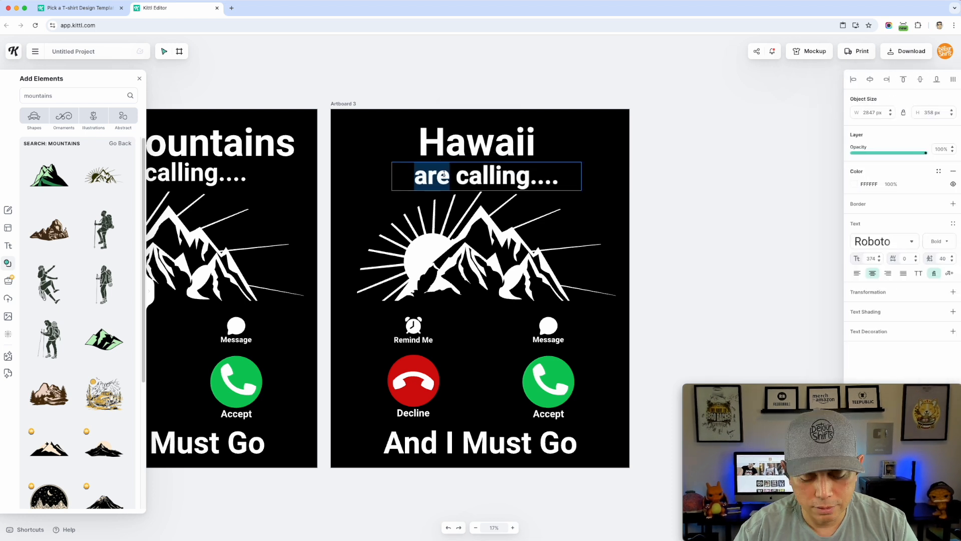
type("is")
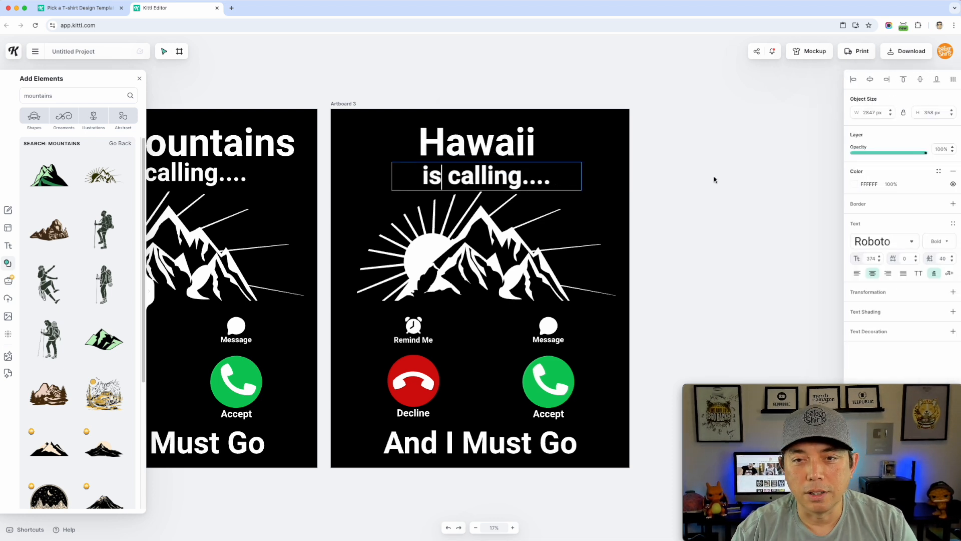
- Enlarge the "Hawaii" headline to roughly the width of the "And I Must Go" line
left_click(526, 143)
left_click(598, 152)
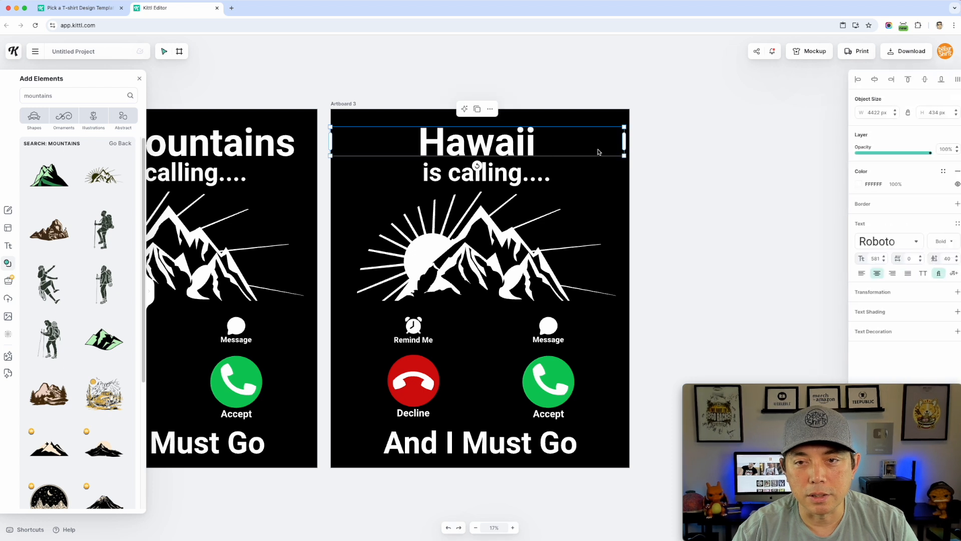
left_click_drag(624, 140, 624, 170)
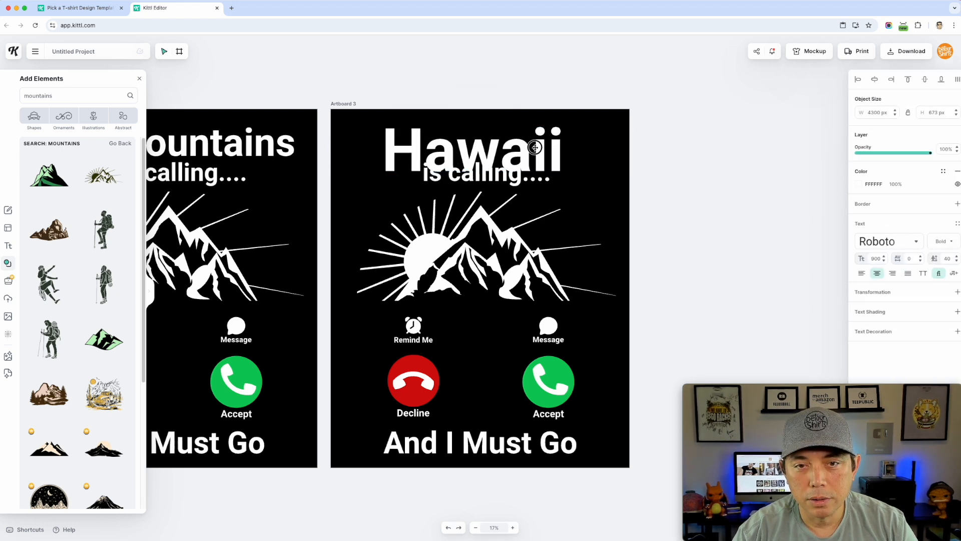
- Delete the mountain illustration from the Hawaii artboard and search the elements for "island"
left_click(488, 240)
key("Delete")
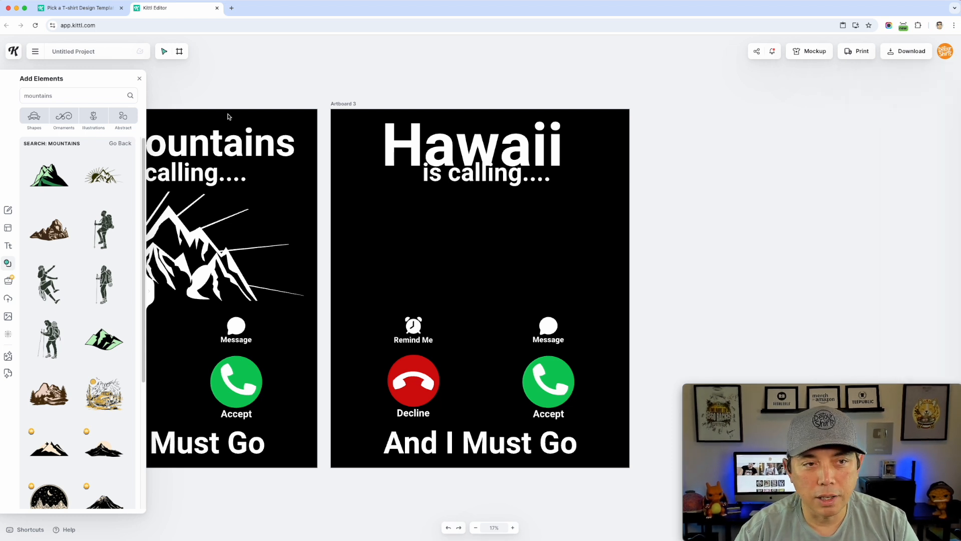
type("island")
key("Return")
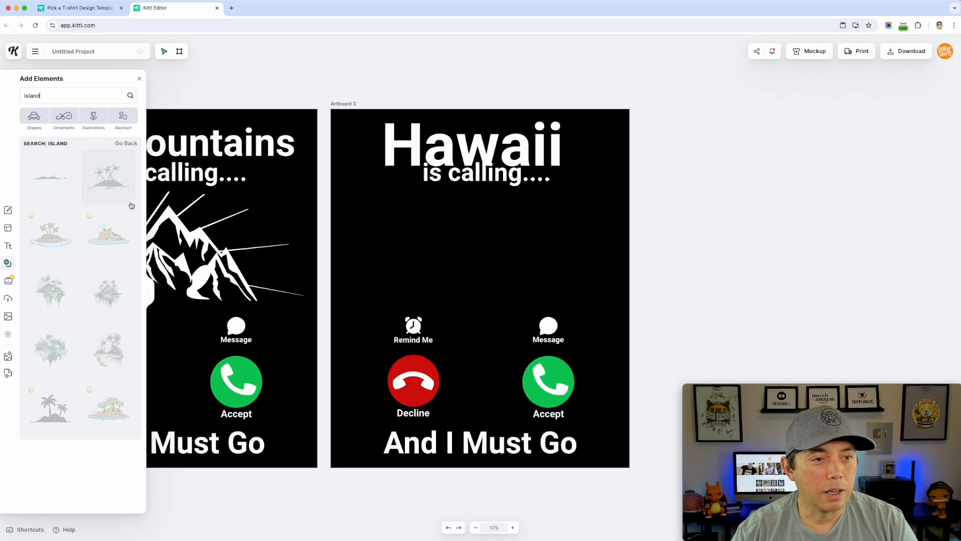
- Insert the three-palm island illustration between the "is calling...." line and the icons, and recolor it white
left_click(121, 194)
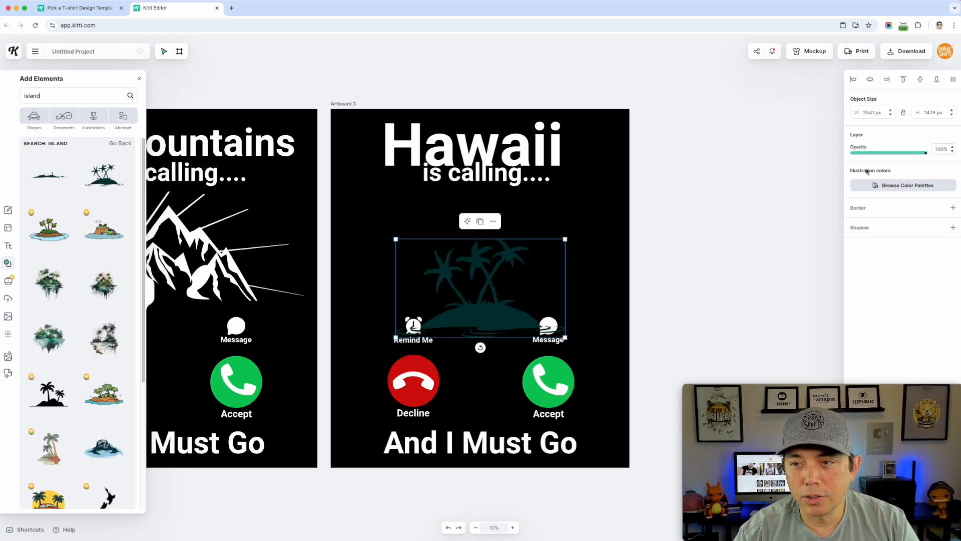
left_click_drag(492, 307, 482, 260)
left_click(855, 183)
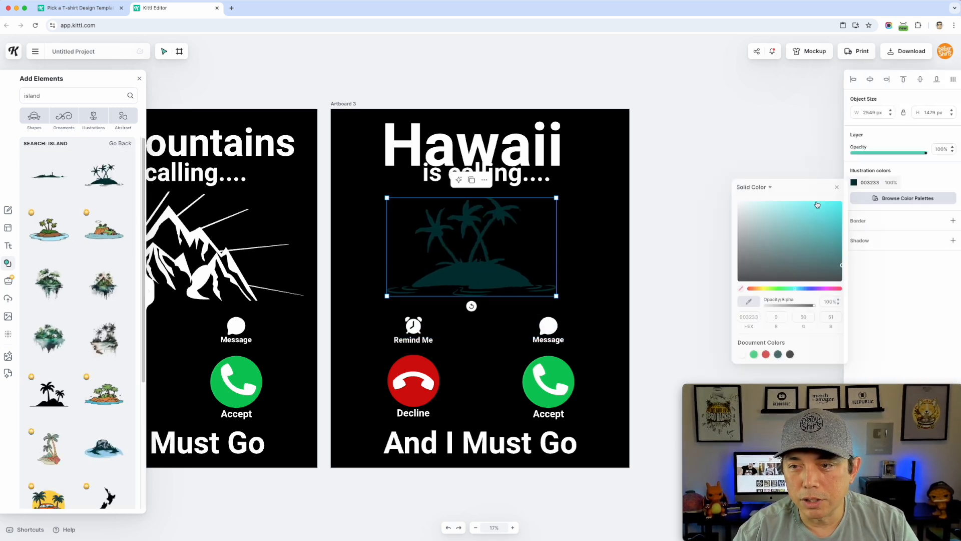
left_click_drag(760, 205, 738, 201)
- Enlarge the palm island slightly and move the "is calling...." line down to clear the "Hawaii" headline
left_click_drag(556, 296, 590, 312)
mouse_move(514, 285)
left_mouse_down()
mouse_move(503, 286)
mouse_move(510, 284)
left_mouse_up()
left_click(502, 174)
left_click_drag(514, 178, 459, 187)
left_click(713, 198)
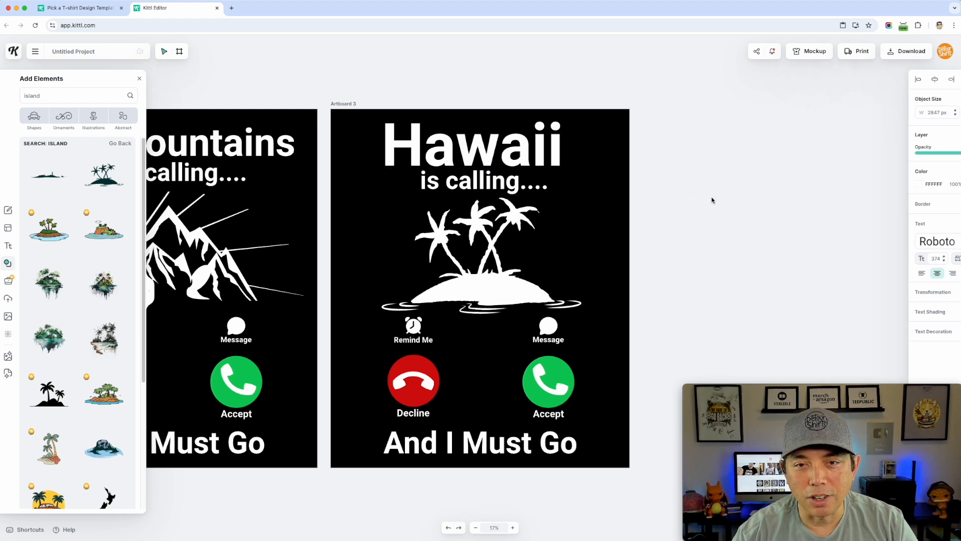
- Duplicate the Hawaii artboard to start a fourth design
scroll(601, 320, "left", 10)
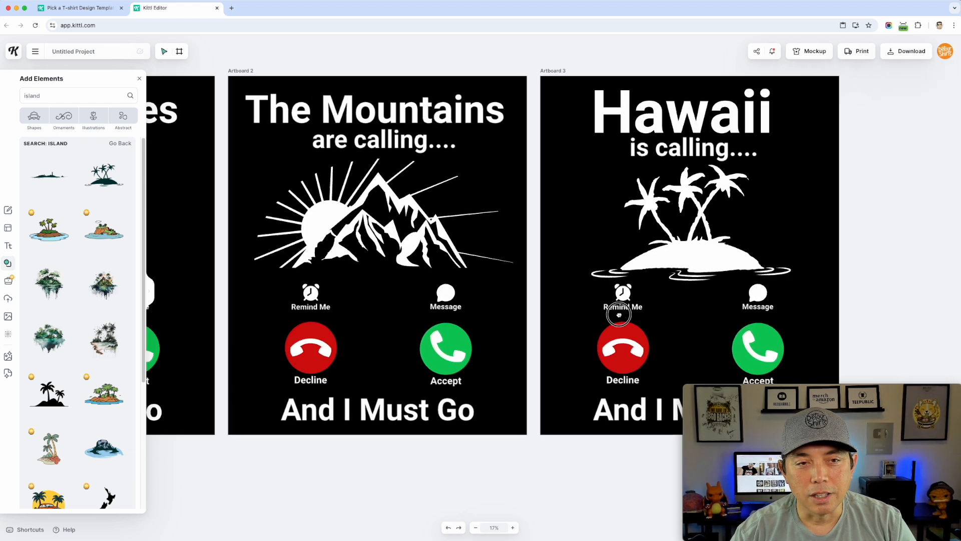
scroll(633, 242, "right", 15)
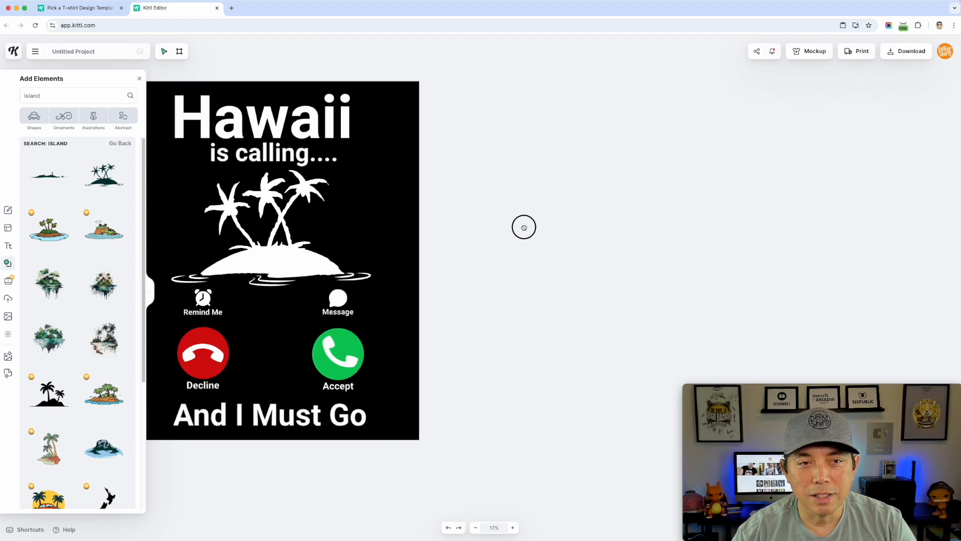
left_click_drag(524, 228, 538, 249)
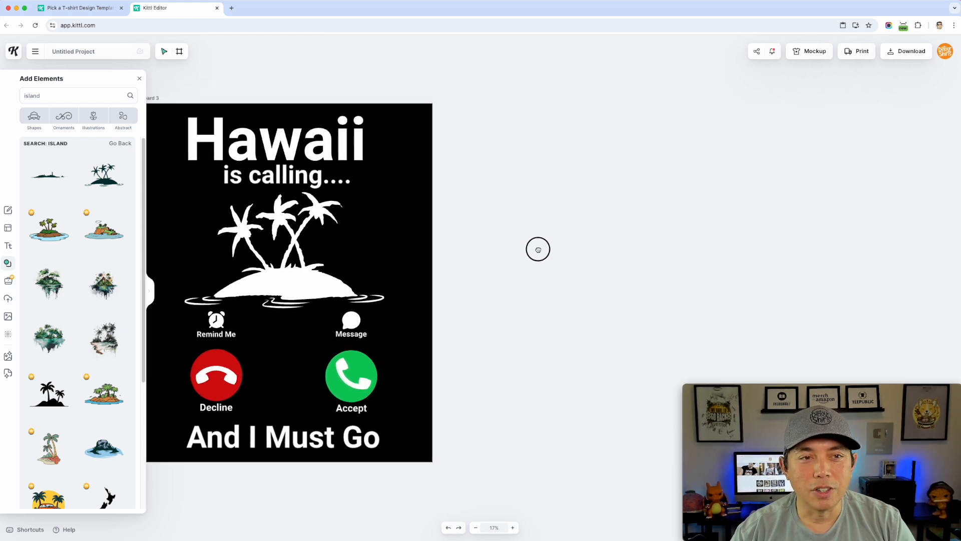
left_click(157, 97)
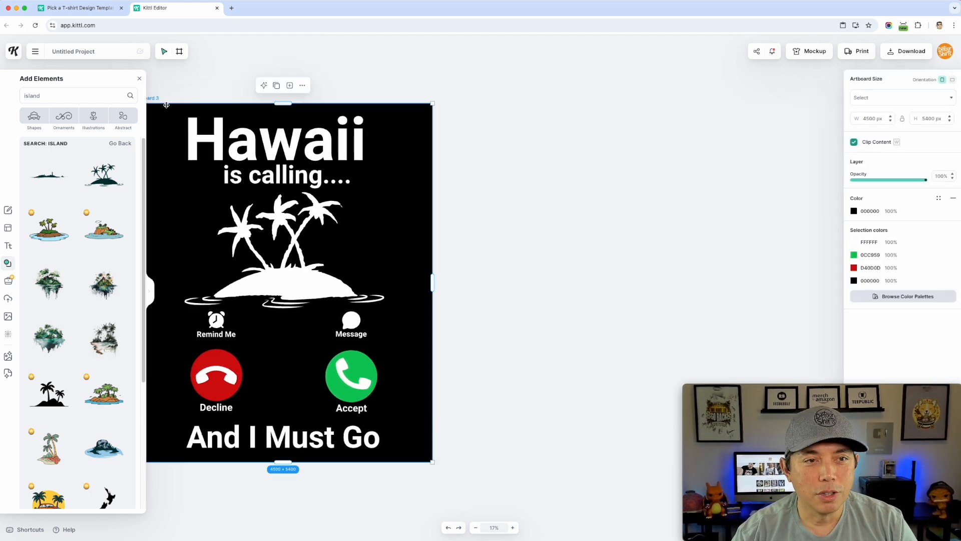
left_click(277, 86)
- Change the fourth artboard's headline to "Money" and shift it up to clear the "is calling...." line
double_click(430, 153)
left_click(431, 153)
key("super+a")
type("MOnd")
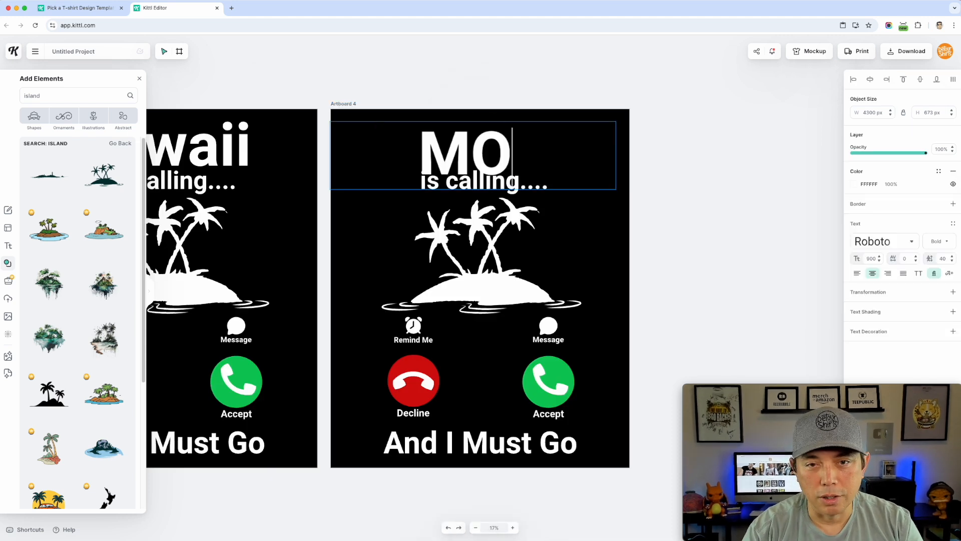
key("BackSpace")
key("BackSpace")
key("BackSpace")
type("ONEY")
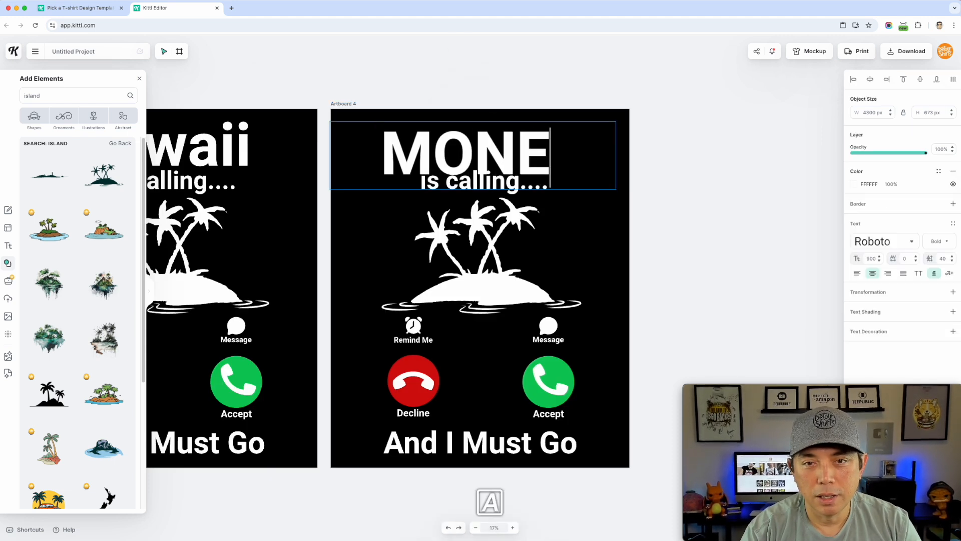
key("BackSpace")
key("BackSpace")
key("BackSpace")
key("BackSpace")
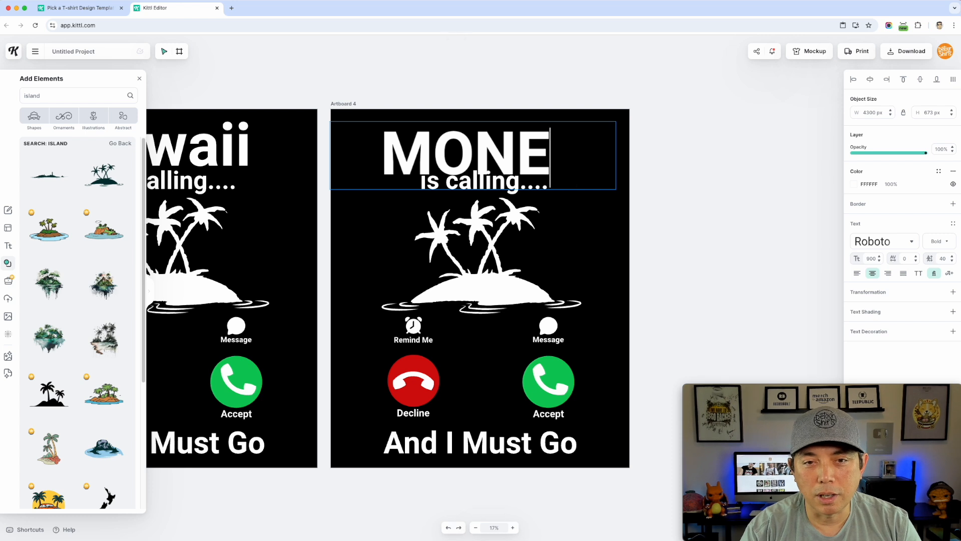
type("ond")
key("BackSpace")
type("ey")
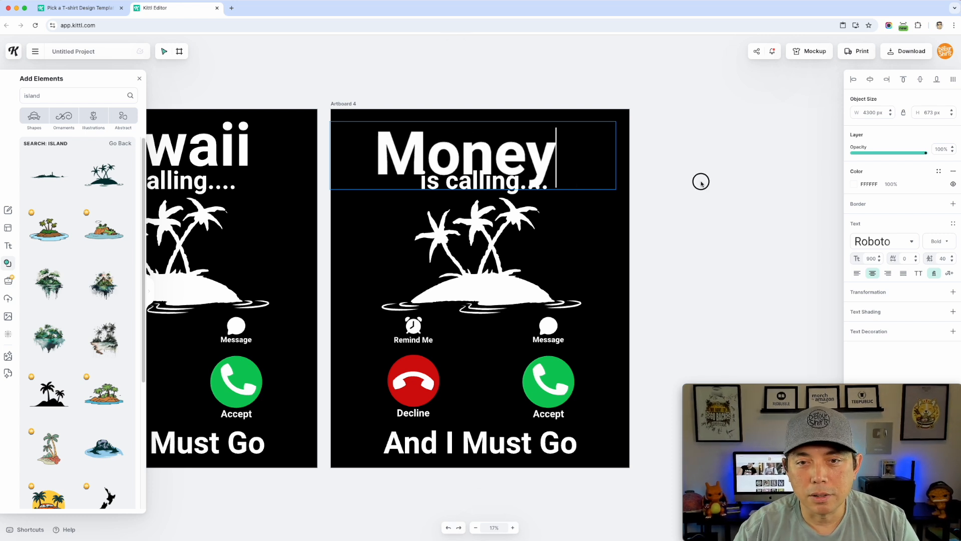
left_click(701, 182)
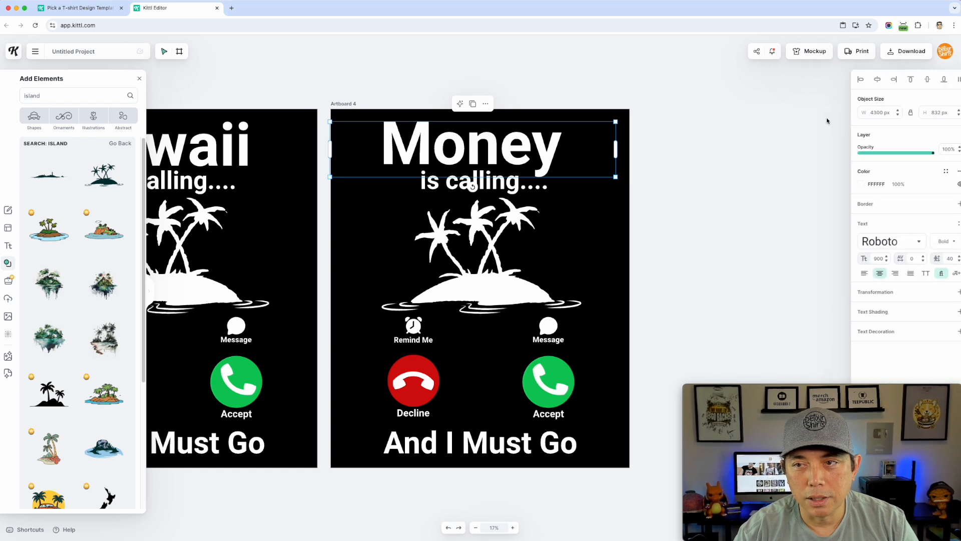
- Delete the palm island illustration from the Money artboard and search the elements for "money"
left_click(444, 289)
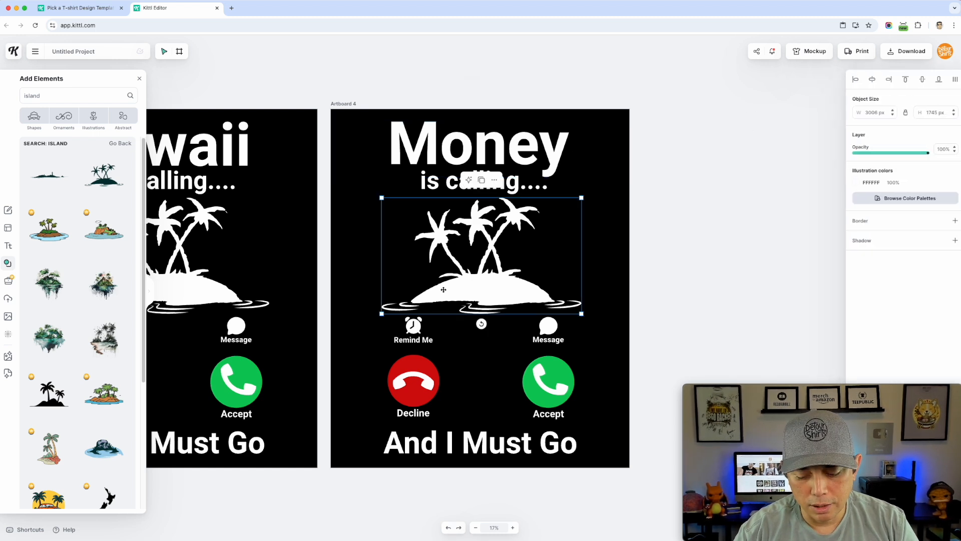
key("Delete")
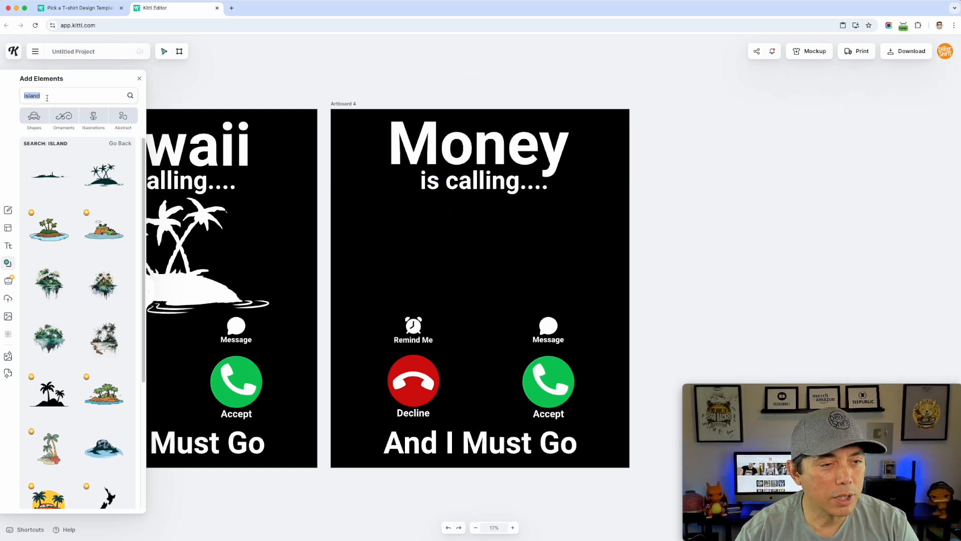
type("gold")
key("BackSpace")
key("BackSpace")
key("BackSpace")
key("BackSpace")
type("money")
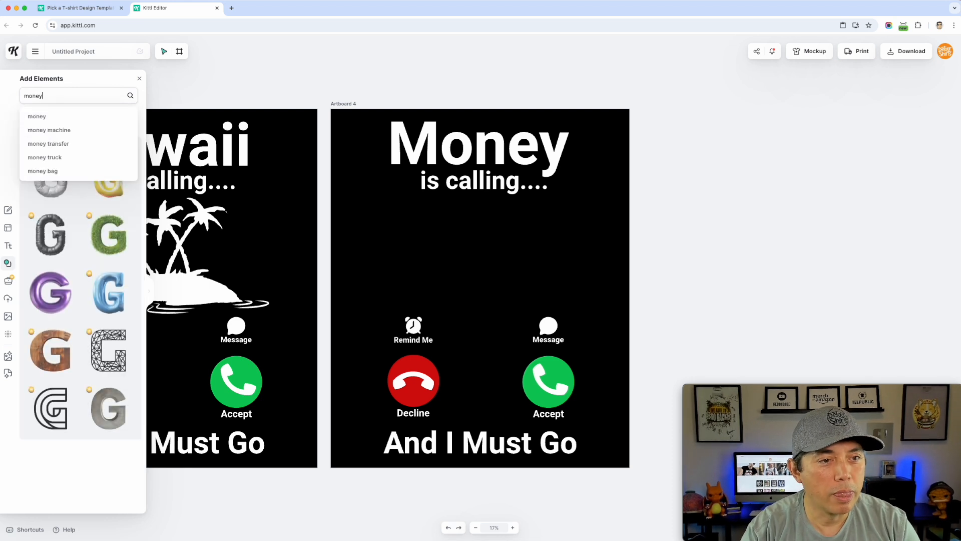
key("Return")
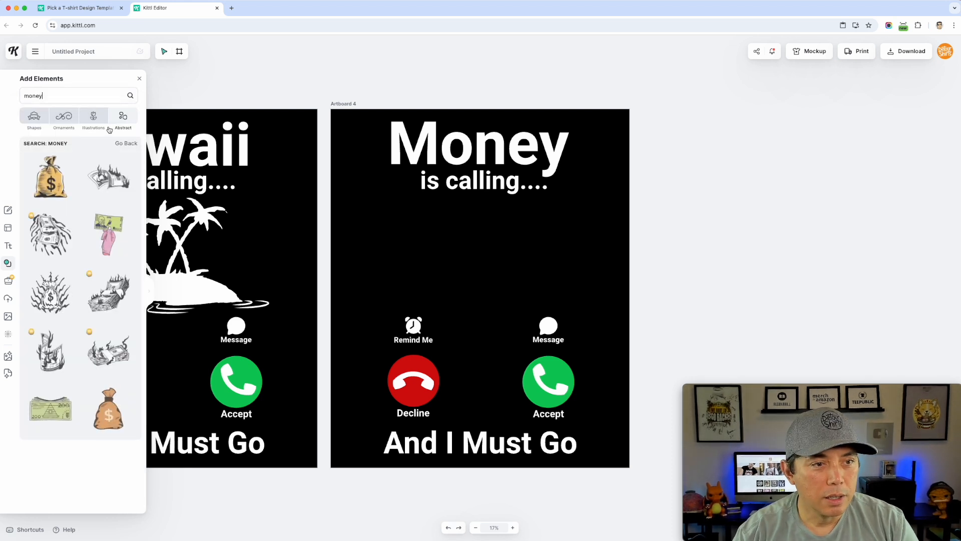
- Insert the orange banknote bundles illustration below the "is calling...." line and enlarge it to about 2792 px wide
scroll(85, 301, "down", 3)
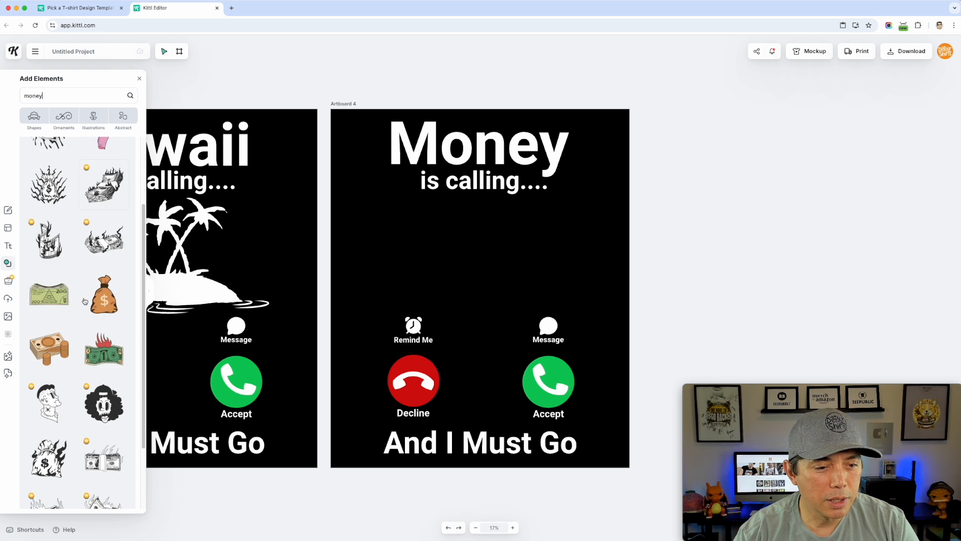
scroll(85, 300, "down", 5)
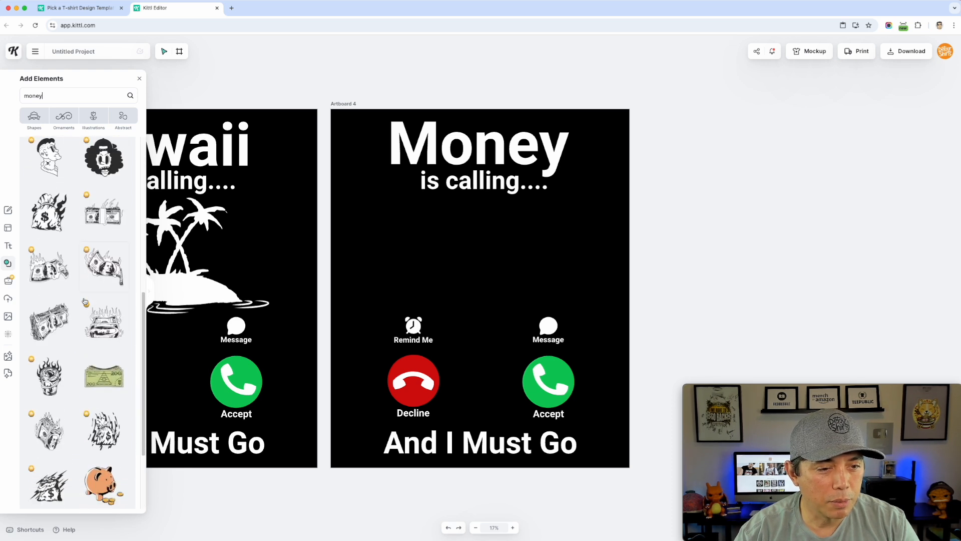
scroll(85, 309, "down", 8)
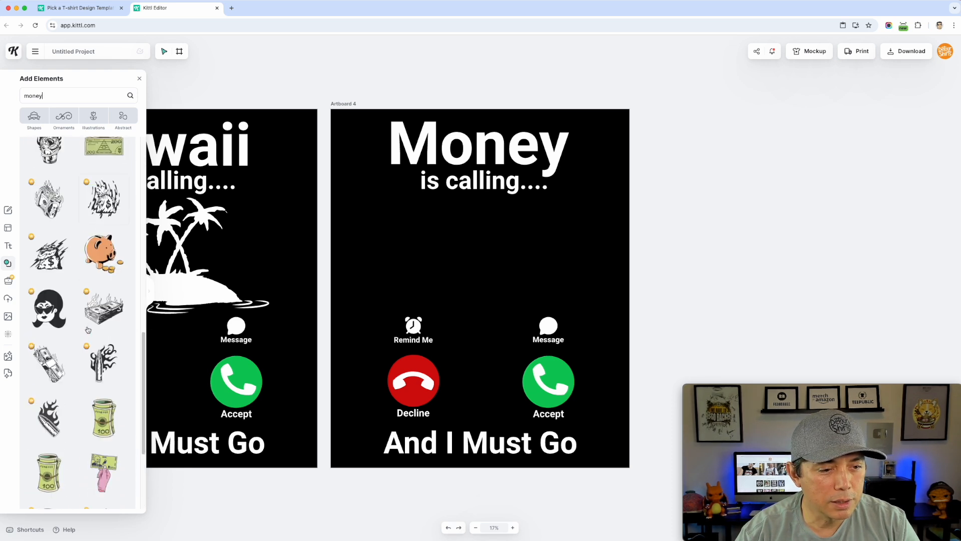
scroll(87, 329, "down", 5)
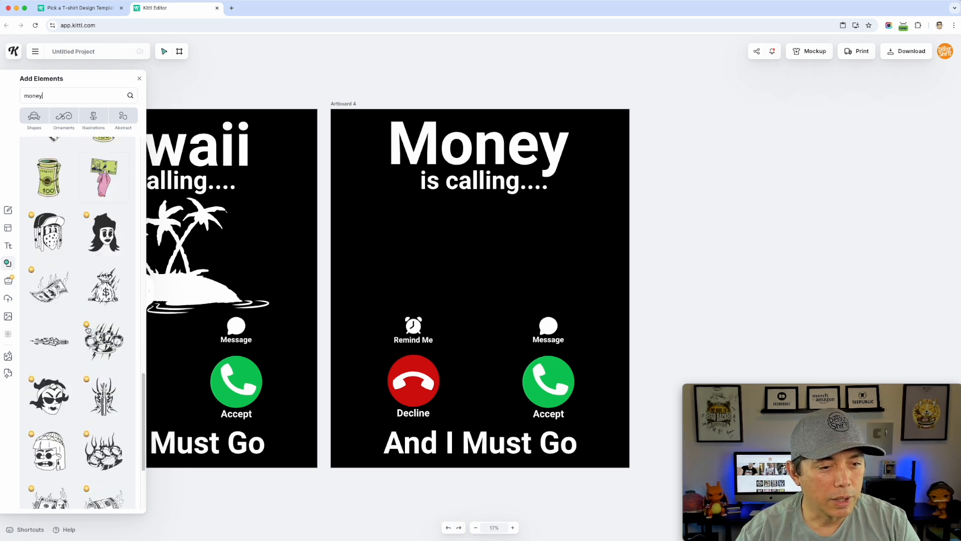
scroll(97, 307, "down", 3)
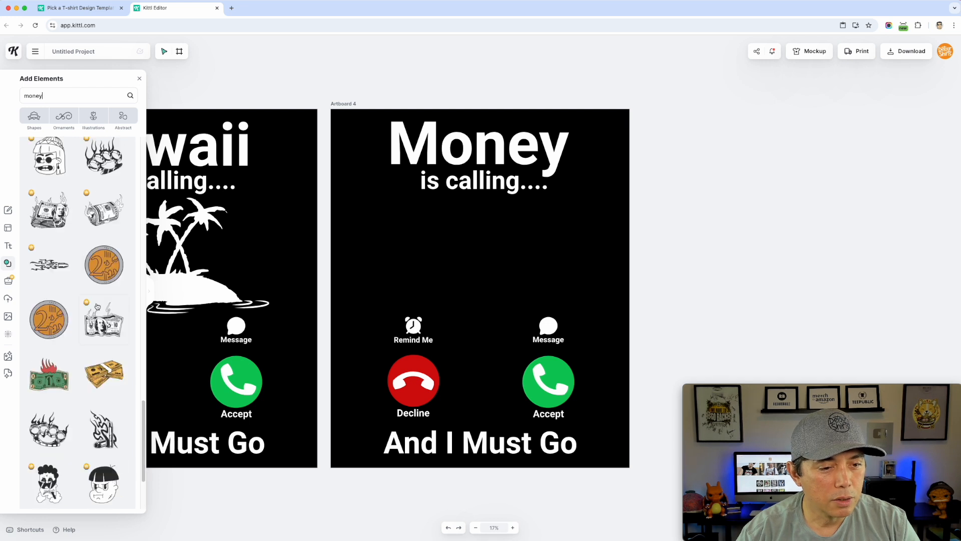
left_click(104, 373)
left_click_drag(481, 265, 478, 236)
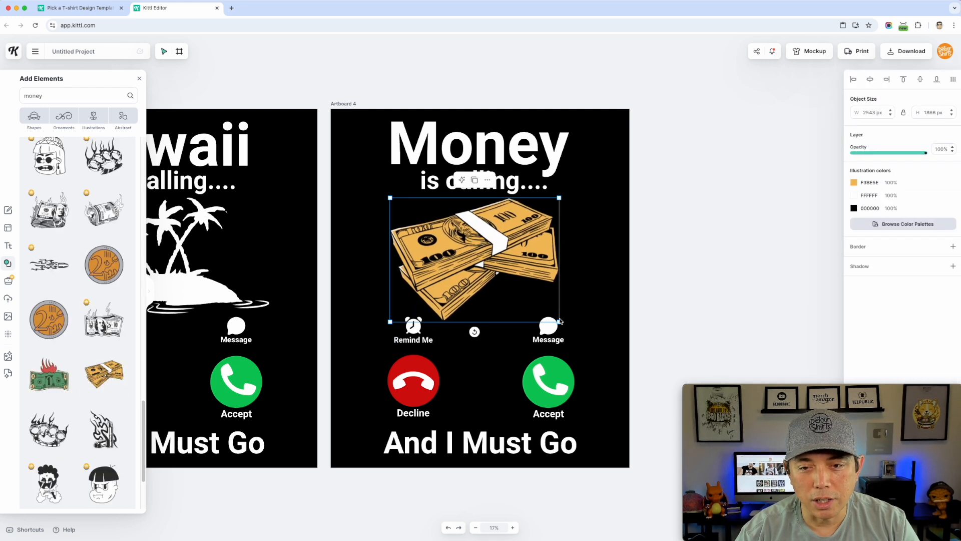
left_click_drag(559, 322, 575, 333)
left_click_drag(493, 259, 496, 258)
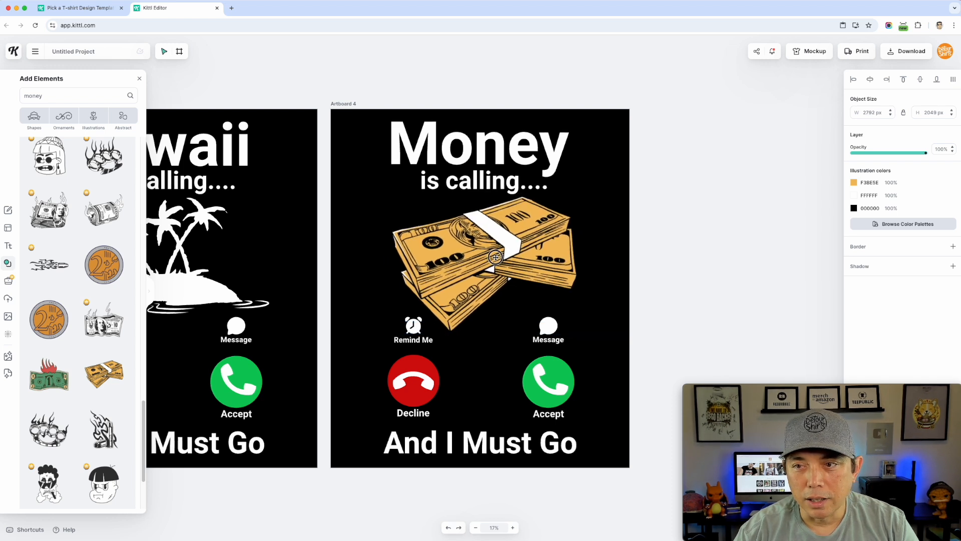
- Recolor the orange of the banknote bundles to green and nudge the illustration slightly to center it on the artboard
left_click(853, 183)
left_click(754, 354)
left_click(699, 95)
left_click_drag(532, 234, 529, 234)
left_click(725, 109)
- Review the Video Games, The Mountains, Hawaii and Money artboards side by side
scroll(695, 137, "down", 2)
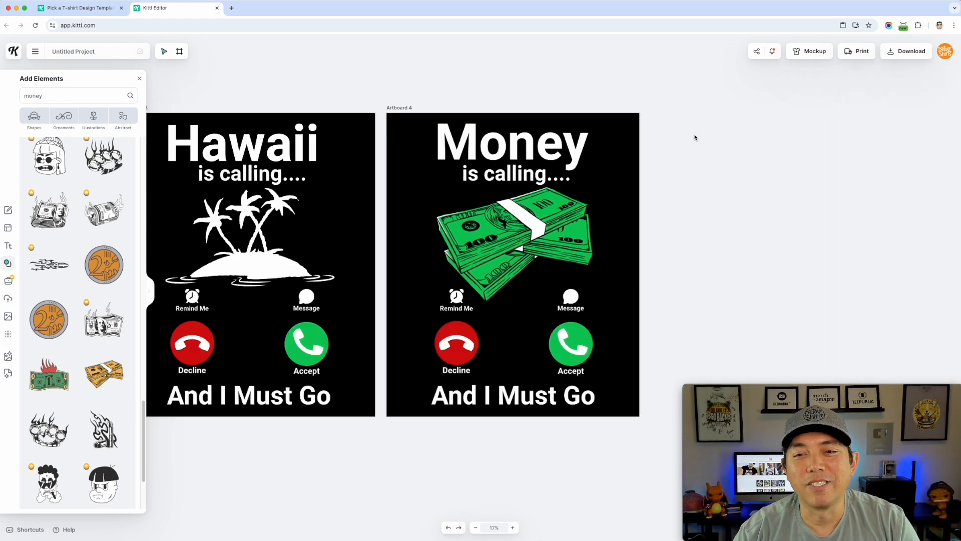
scroll(695, 137, "down", 3)
scroll(693, 135, "up", 1)
scroll(693, 135, "down", 1)
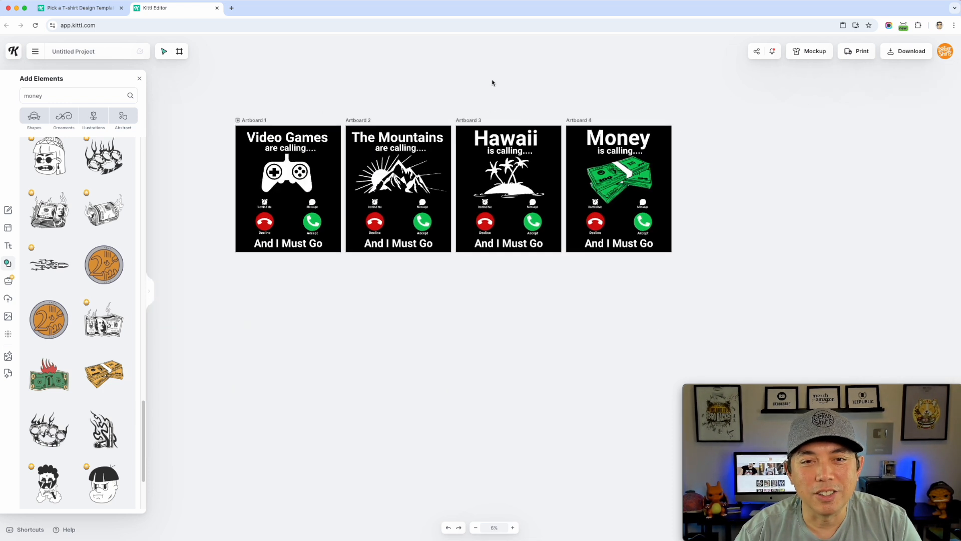
scroll(455, 105, "up", 3)
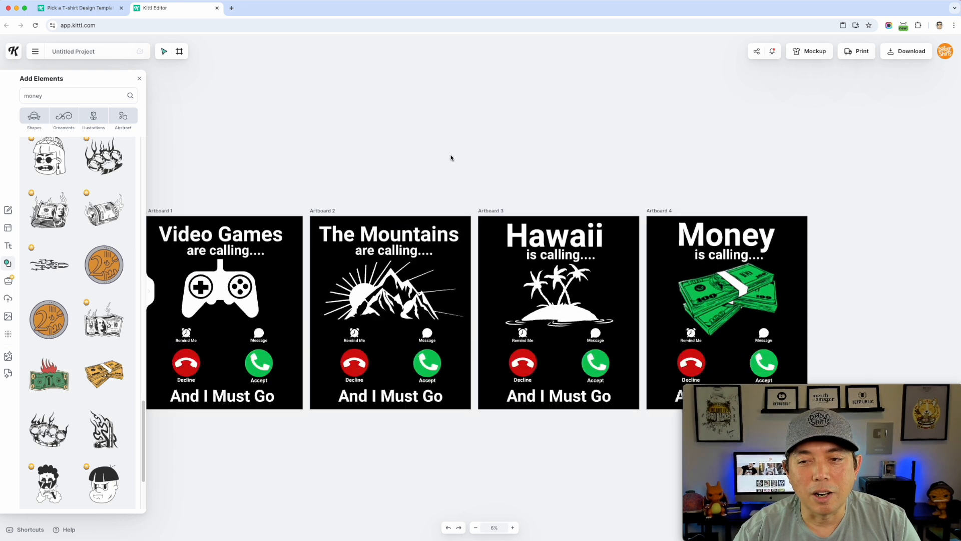
scroll(451, 158, "down", 2)
scroll(451, 158, "up", 2)
scroll(451, 158, "down", 1)
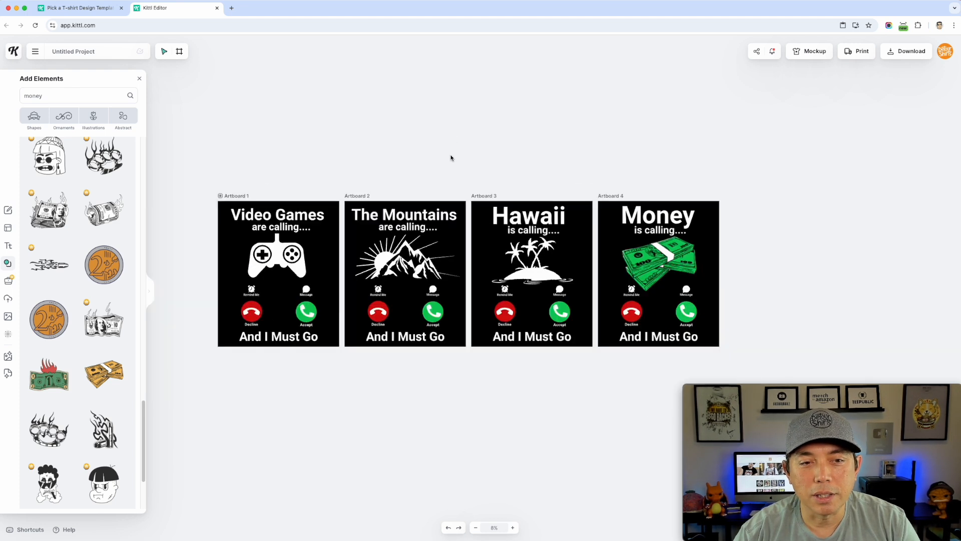
scroll(442, 145, "down", 2)
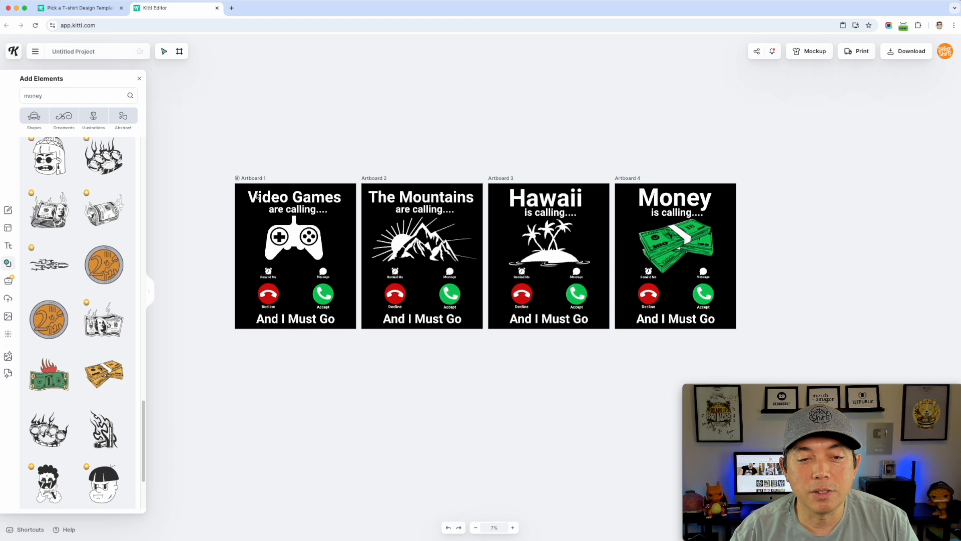
- Download the Video Games artboard as a 4500 × 5400 px PNG with Remove Background and Optimize Quality enabled, and close the download options
scroll(276, 217, "up", 5, "ctrl")
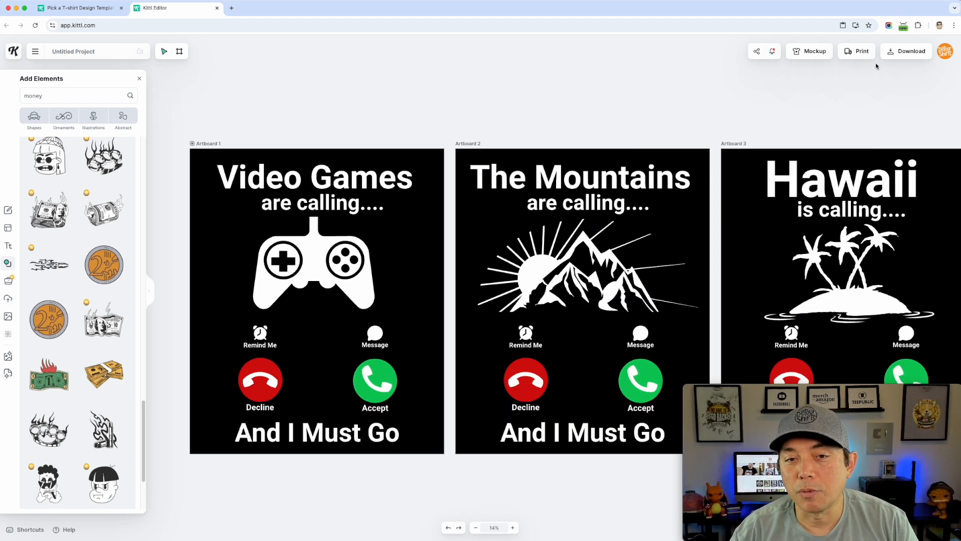
left_click_drag(285, 118, 412, 107)
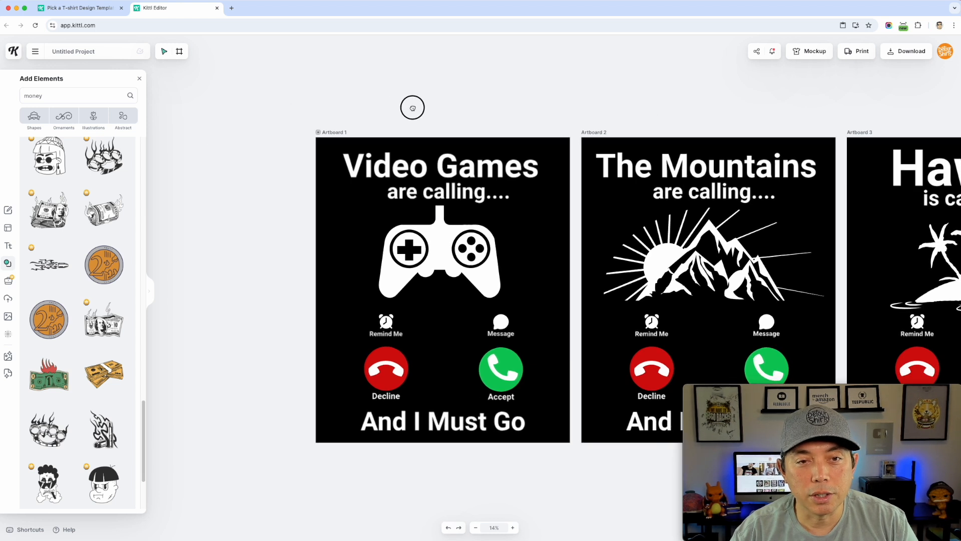
left_click(336, 132)
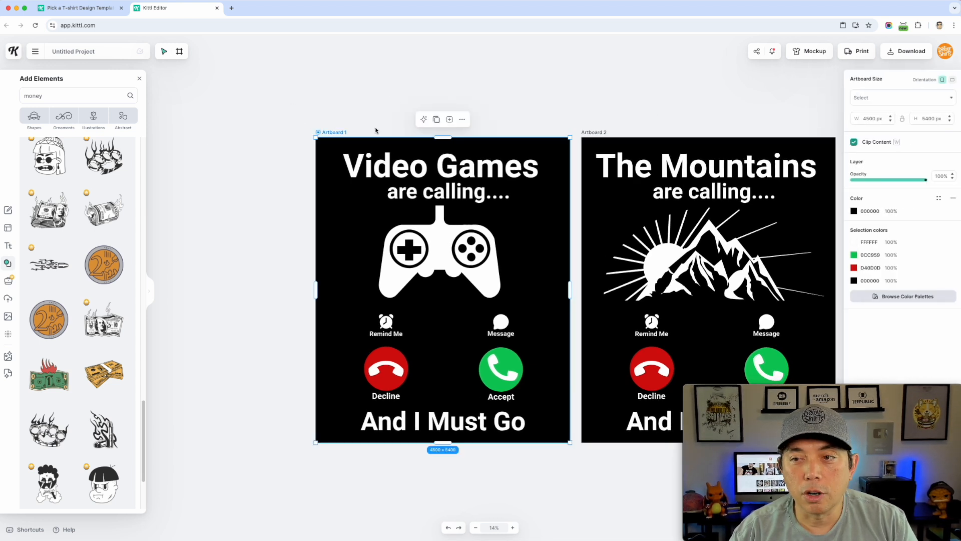
left_click(907, 51)
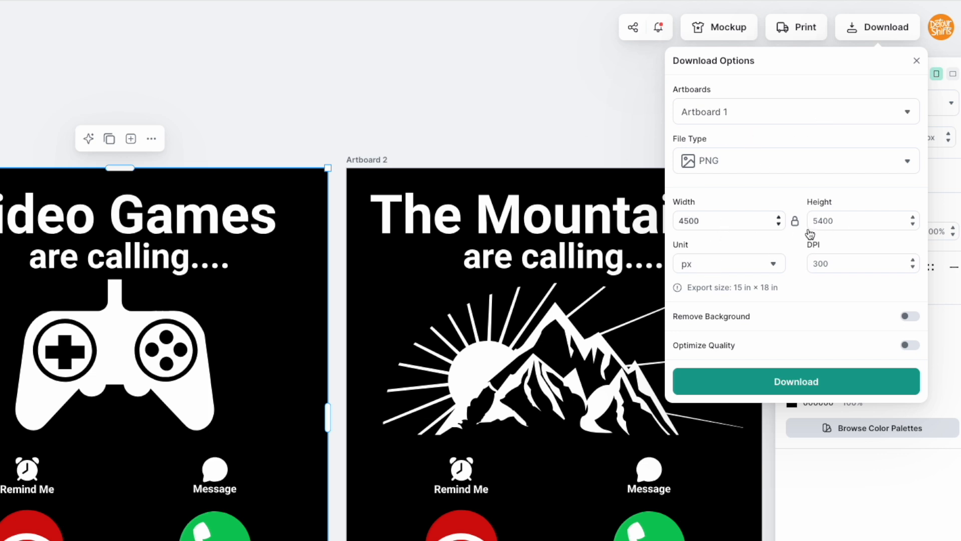
left_click(918, 323)
left_click(914, 346)
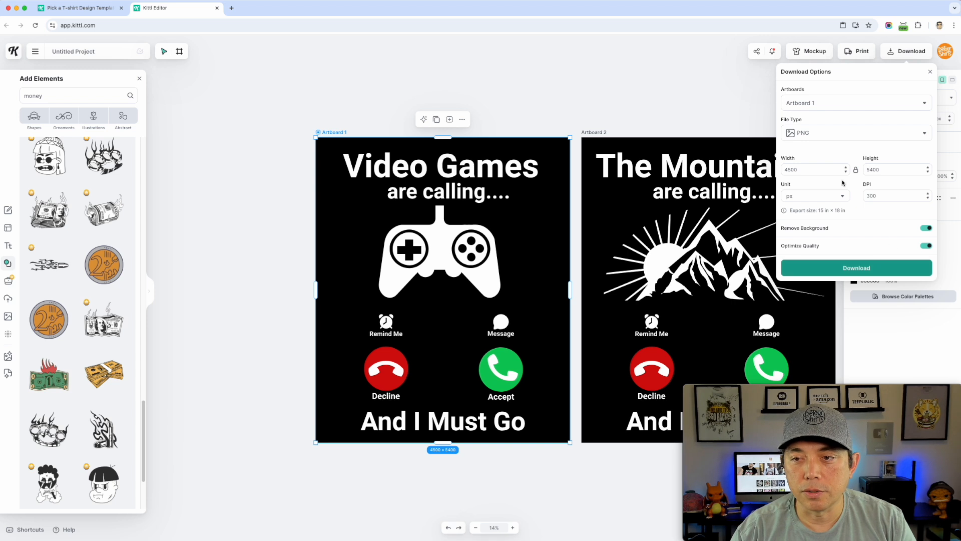
left_click(860, 268)
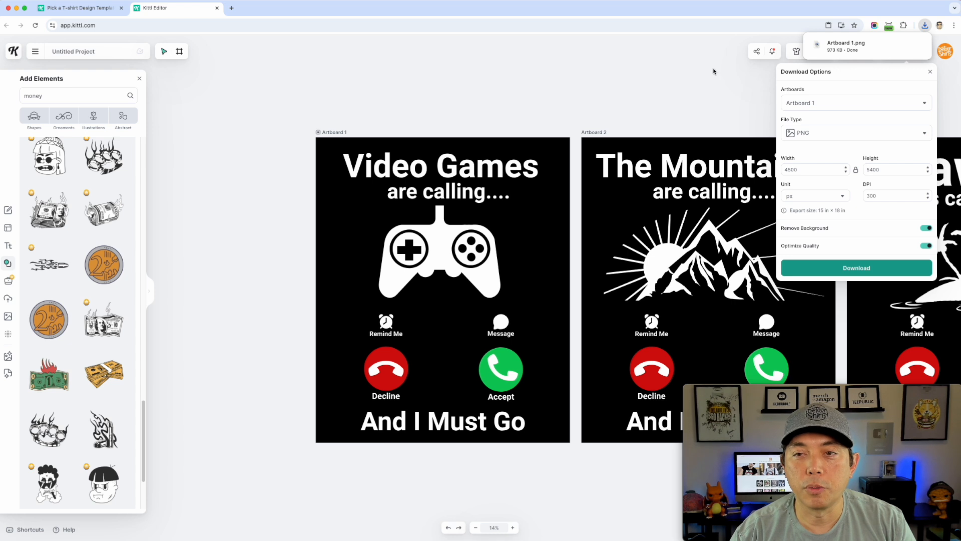
left_click(930, 74)
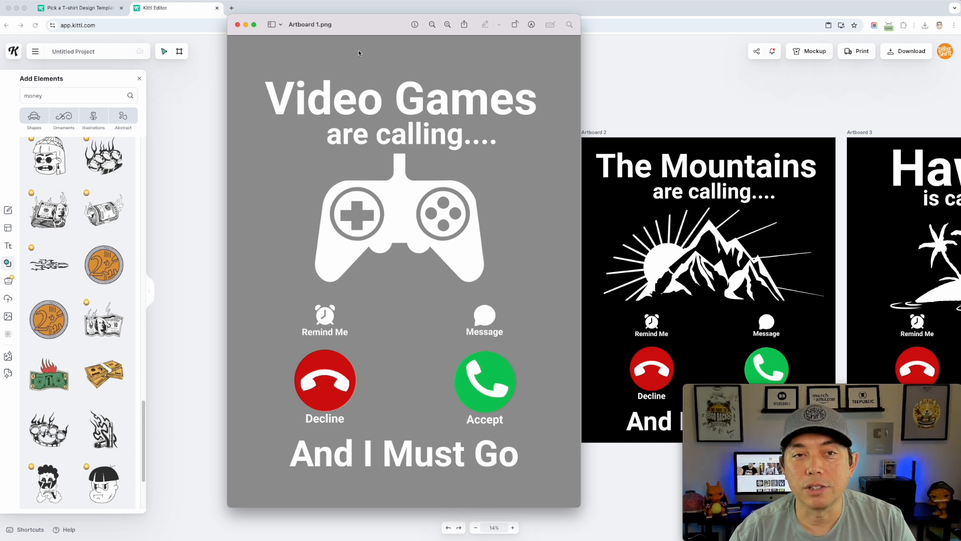
- Check the exported Artboard 1.png in the image preview, close it and return to the artboards
left_click(239, 25)
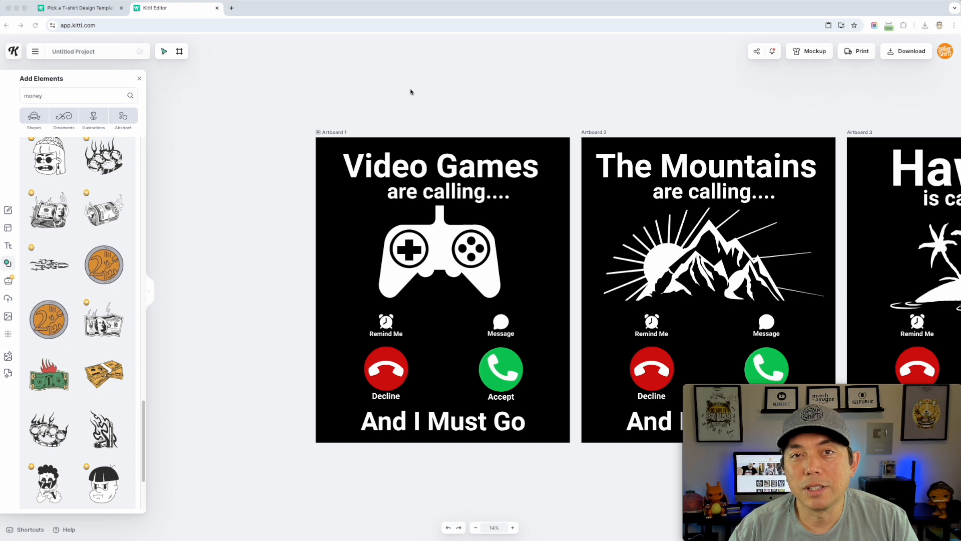
left_click_drag(700, 107, 912, 102)
left_click_drag(558, 95, 647, 132)
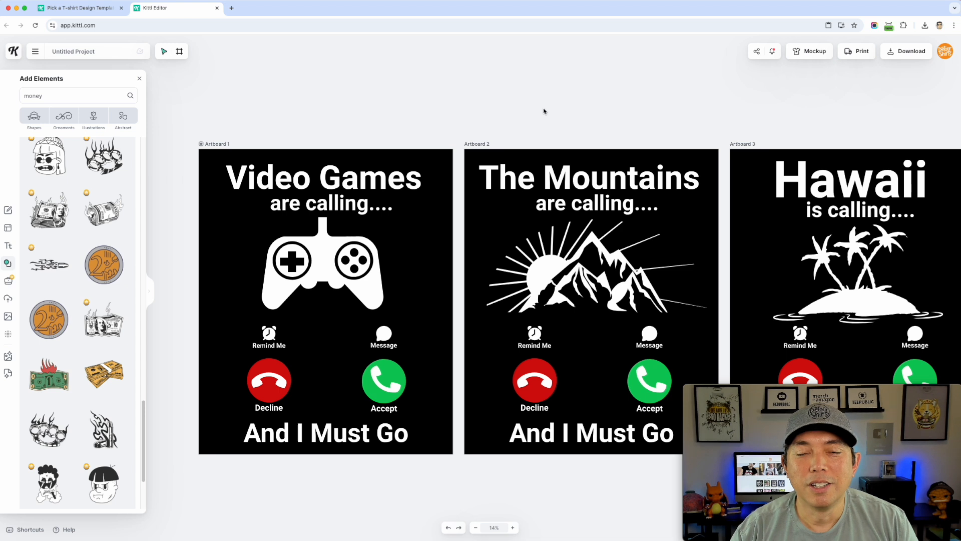